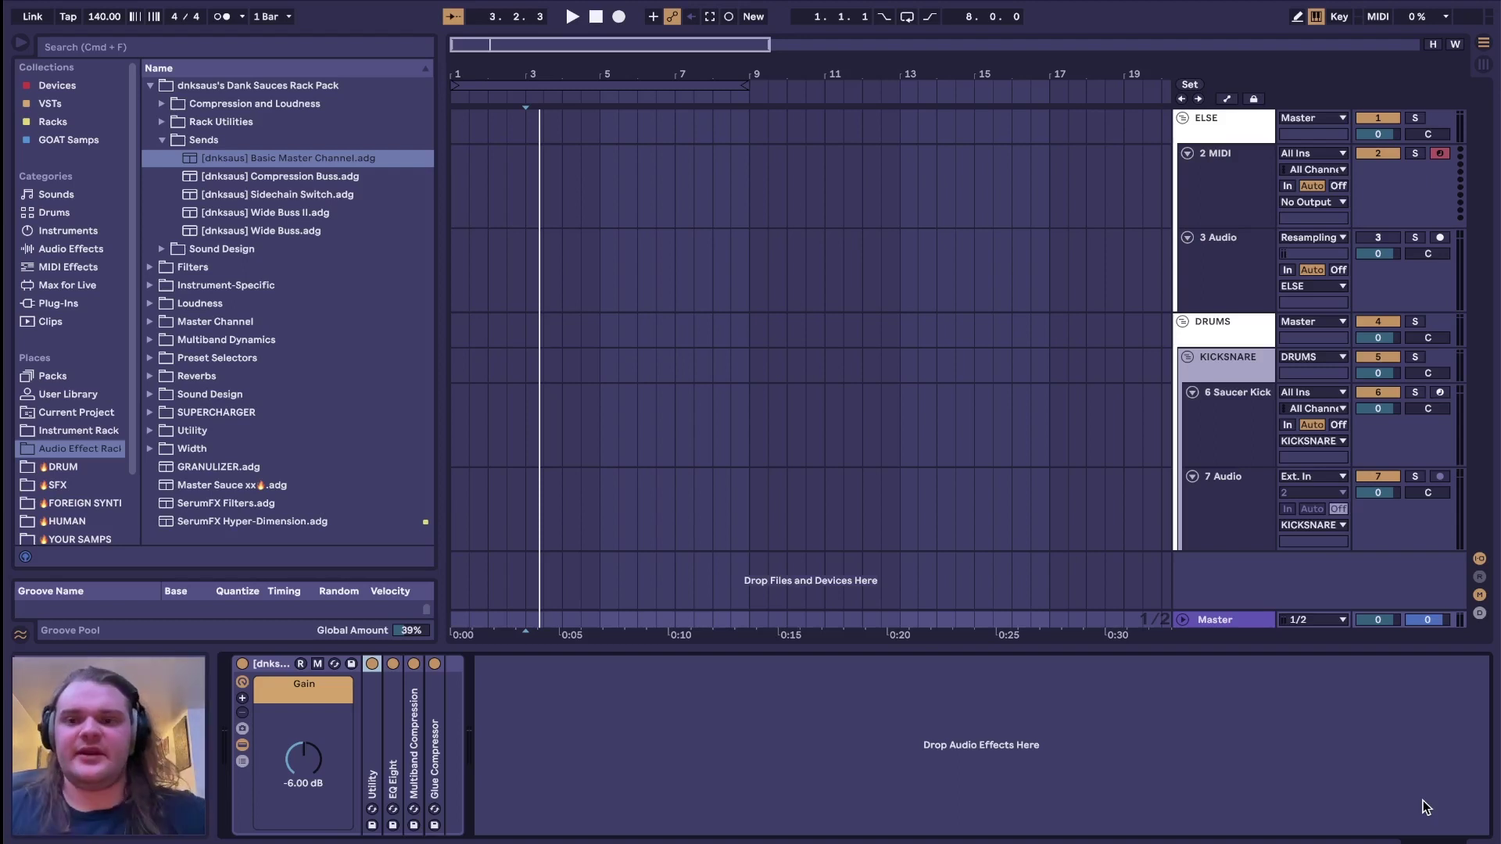
Step: Load the Sidechain Switch rack from the Sends folder onto return track D
{"action": "left_click", "coordinate": [352, 664]}
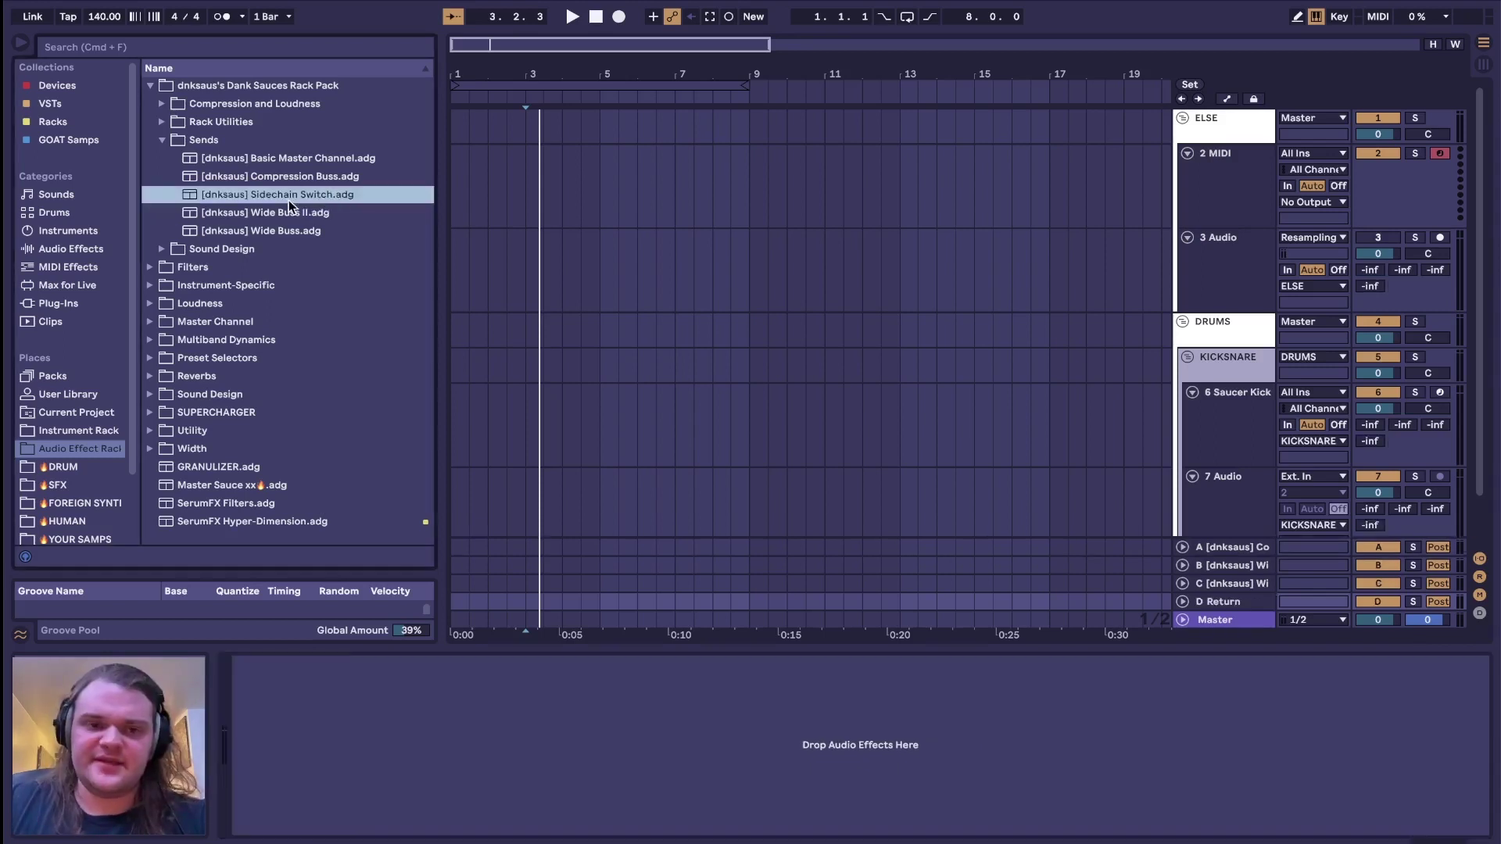
{"action": "left_click_drag", "start_coordinate": [289, 192], "coordinate": [280, 788]}
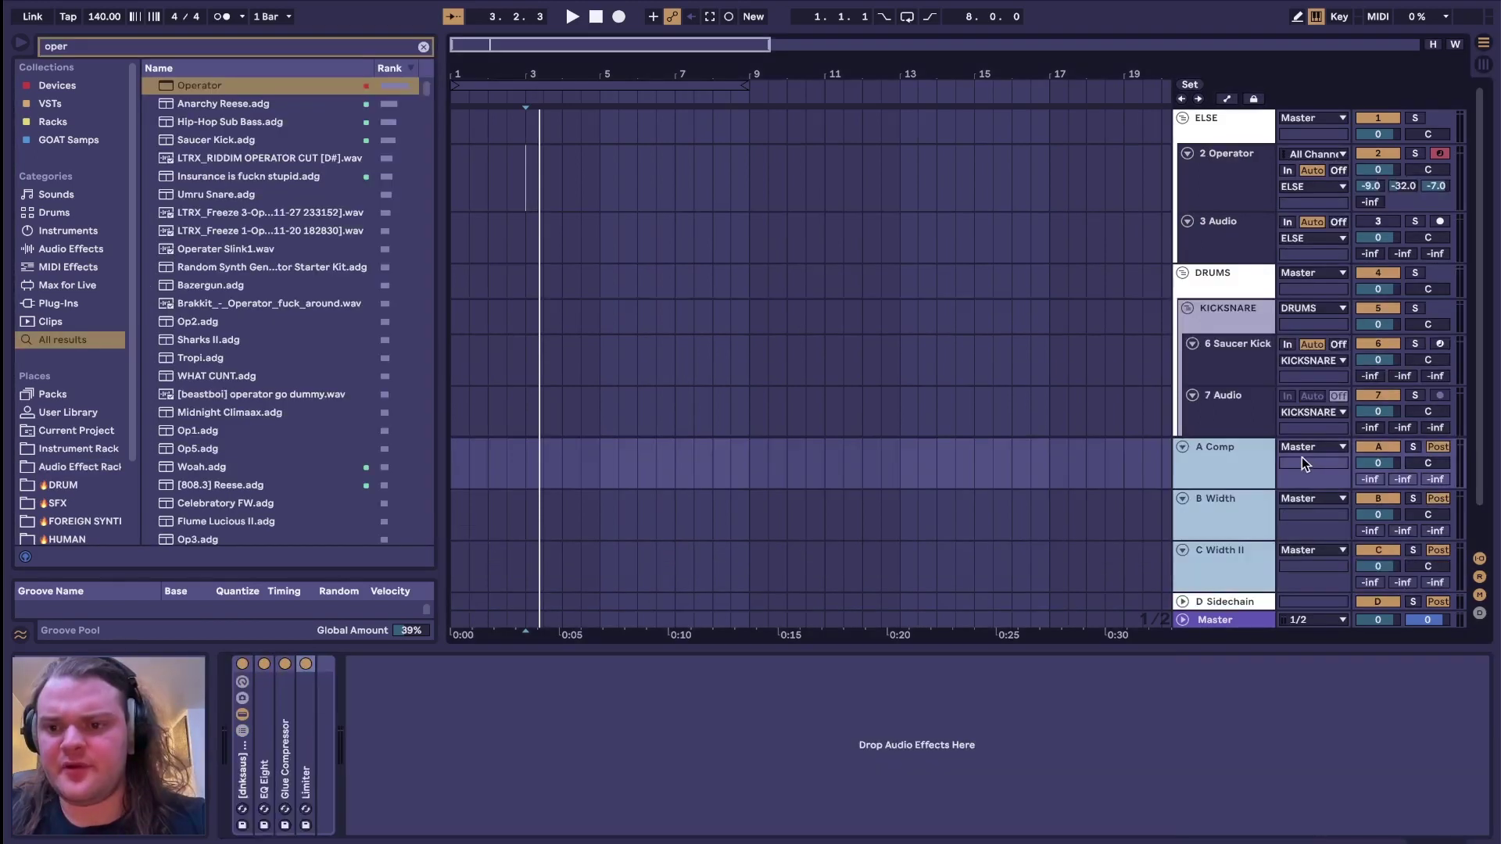
Step: Route the selected return tracks A Comp, B Width and C Width II to Sends Only and enable the D Sidechain send on A and B
{"action": "left_click", "coordinate": [1307, 449]}
{"action": "left_click", "coordinate": [1307, 540]}
{"action": "right_click", "coordinate": [1376, 448]}
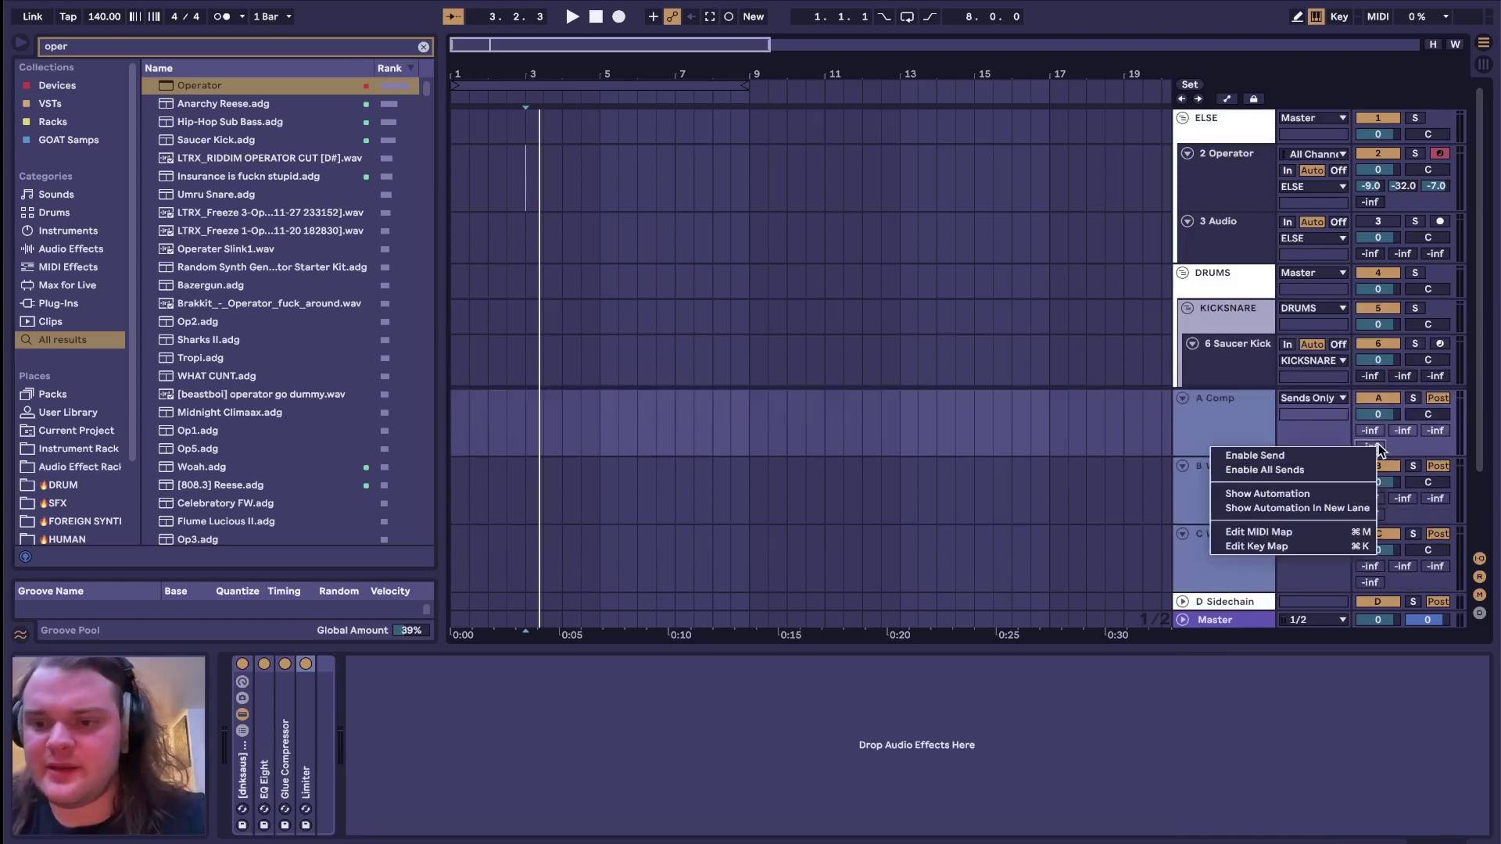
{"action": "left_click", "coordinate": [1335, 455]}
{"action": "right_click", "coordinate": [1372, 516]}
{"action": "left_click", "coordinate": [1375, 526]}
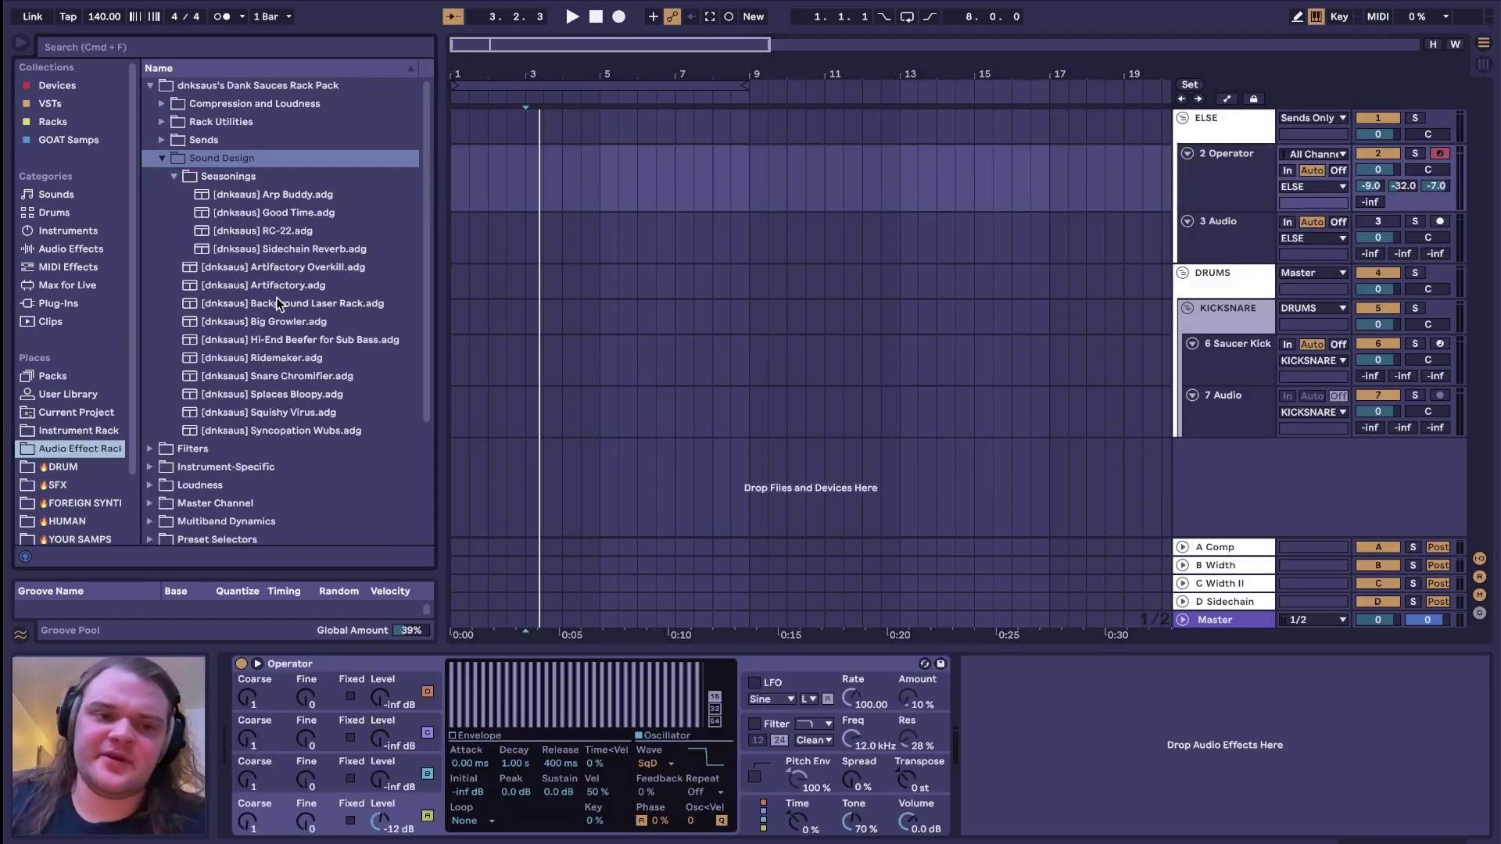
Step: Load the Artifactory rack after Operator on track 2 and replace it with the Artifactory Overkill rack
{"action": "double_click", "coordinate": [262, 285]}
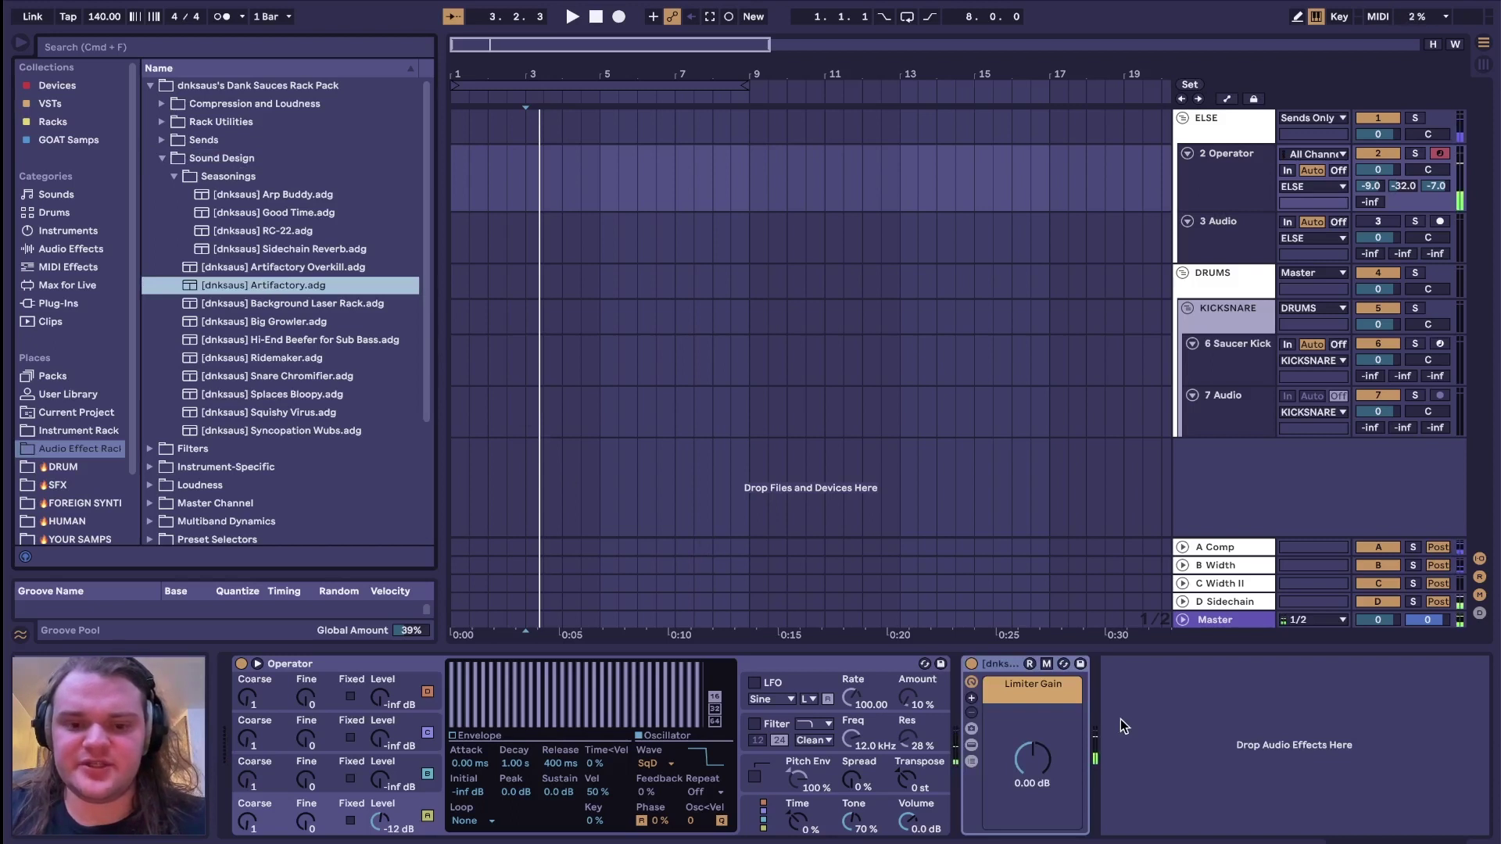
{"action": "left_click", "coordinate": [1000, 666]}
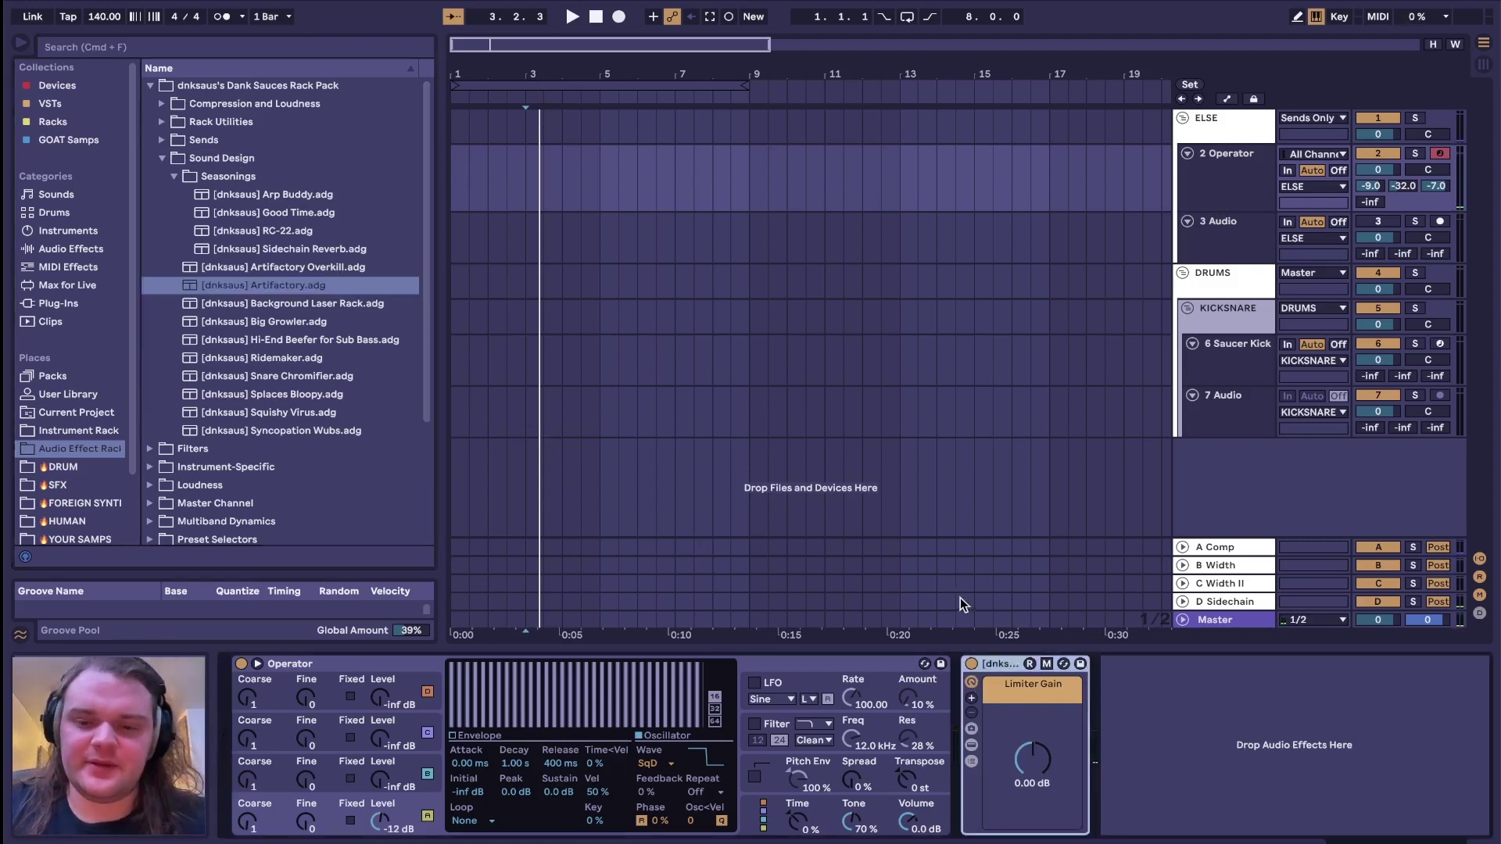
{"action": "left_click_drag", "start_coordinate": [313, 272], "coordinate": [997, 660]}
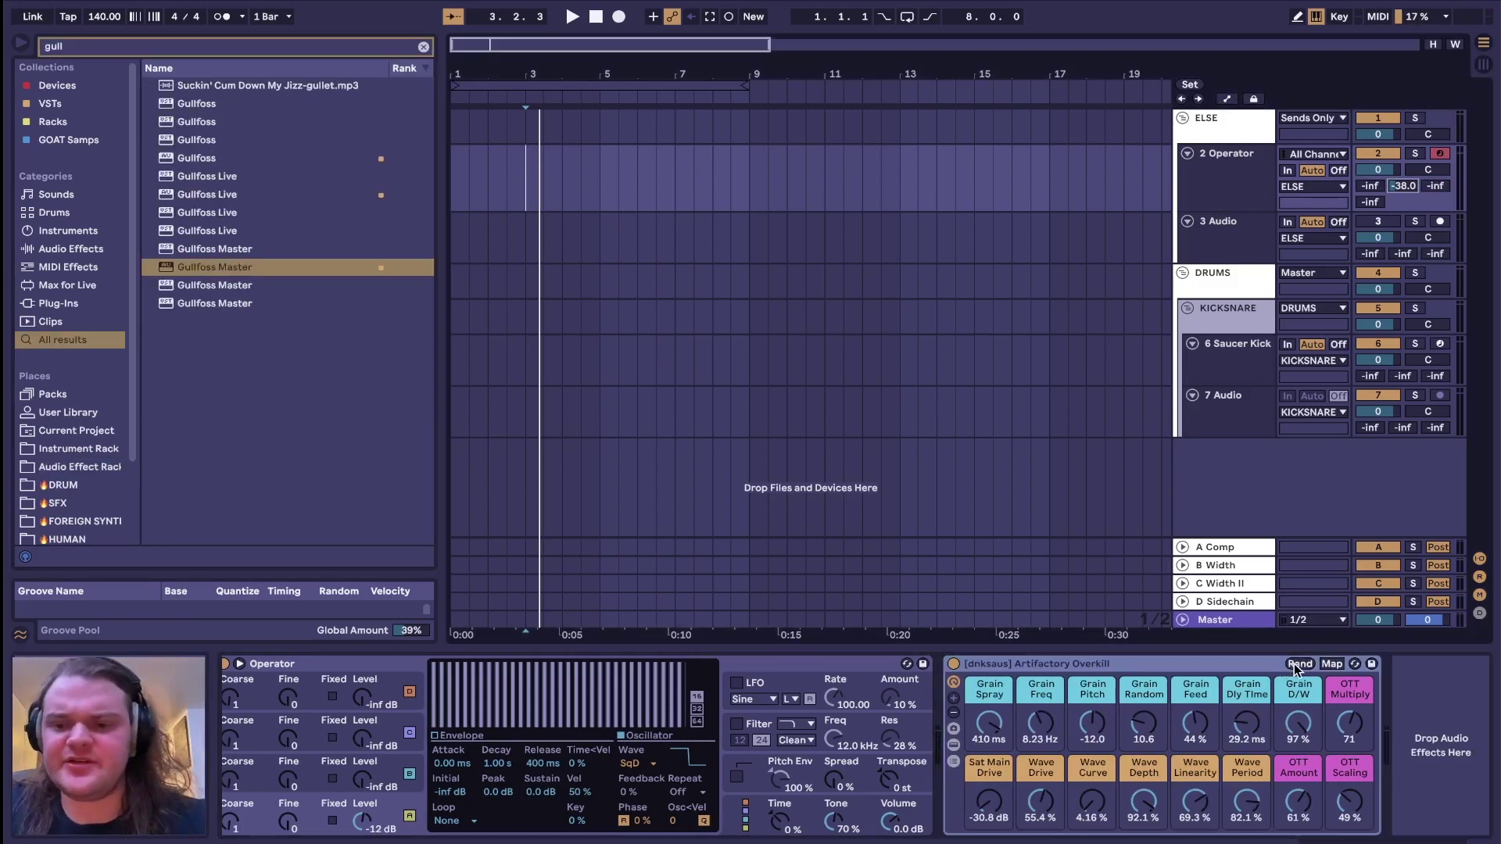
Step: Randomize the macros of the Artifactory Overkill rack several times
{"action": "left_click", "coordinate": [1300, 663]}
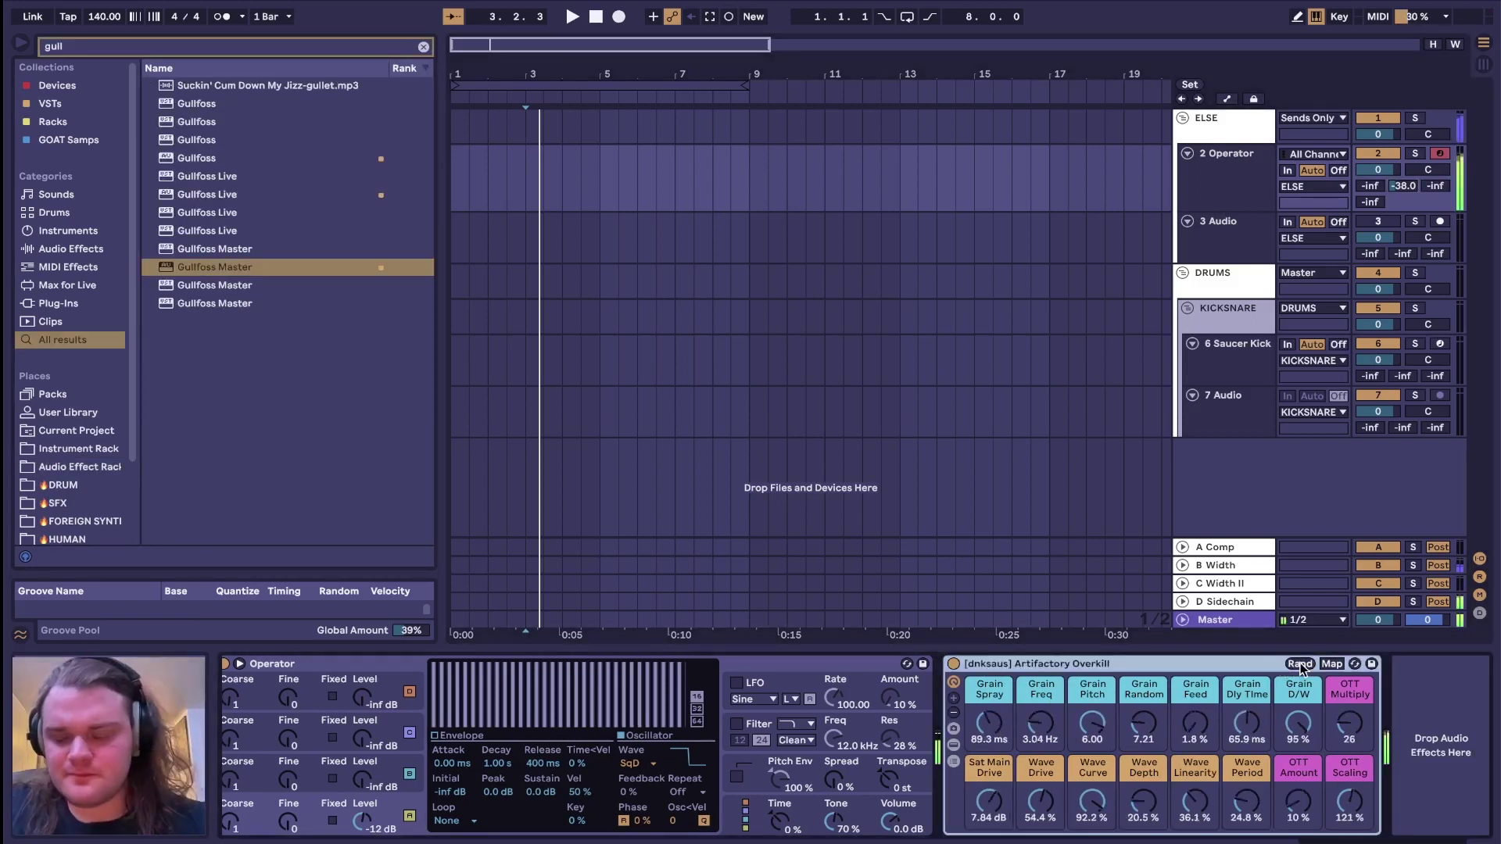
{"action": "left_click", "coordinate": [1299, 664]}
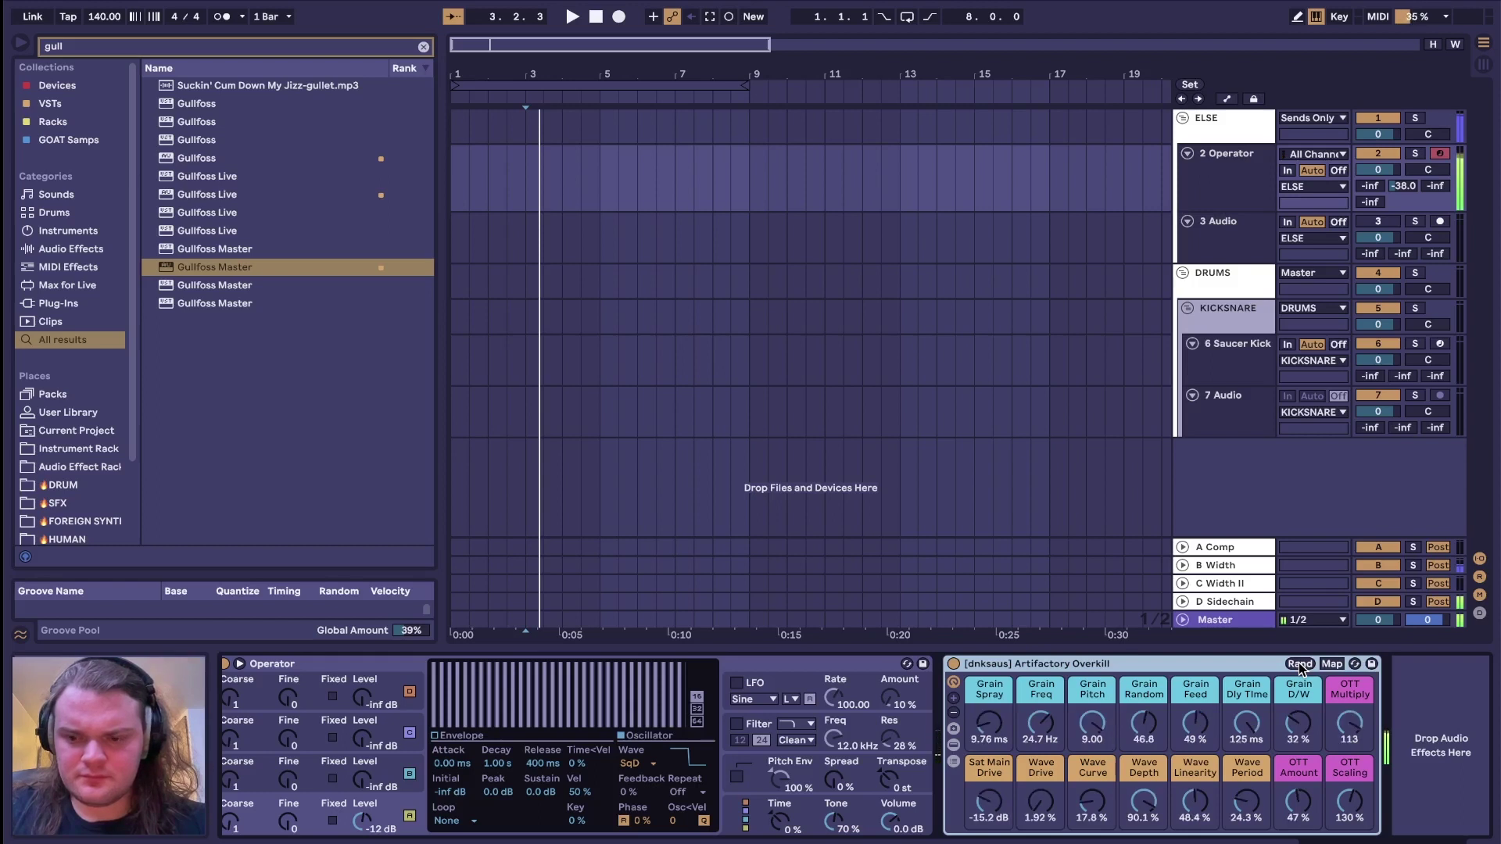
{"action": "left_click", "coordinate": [1299, 663]}
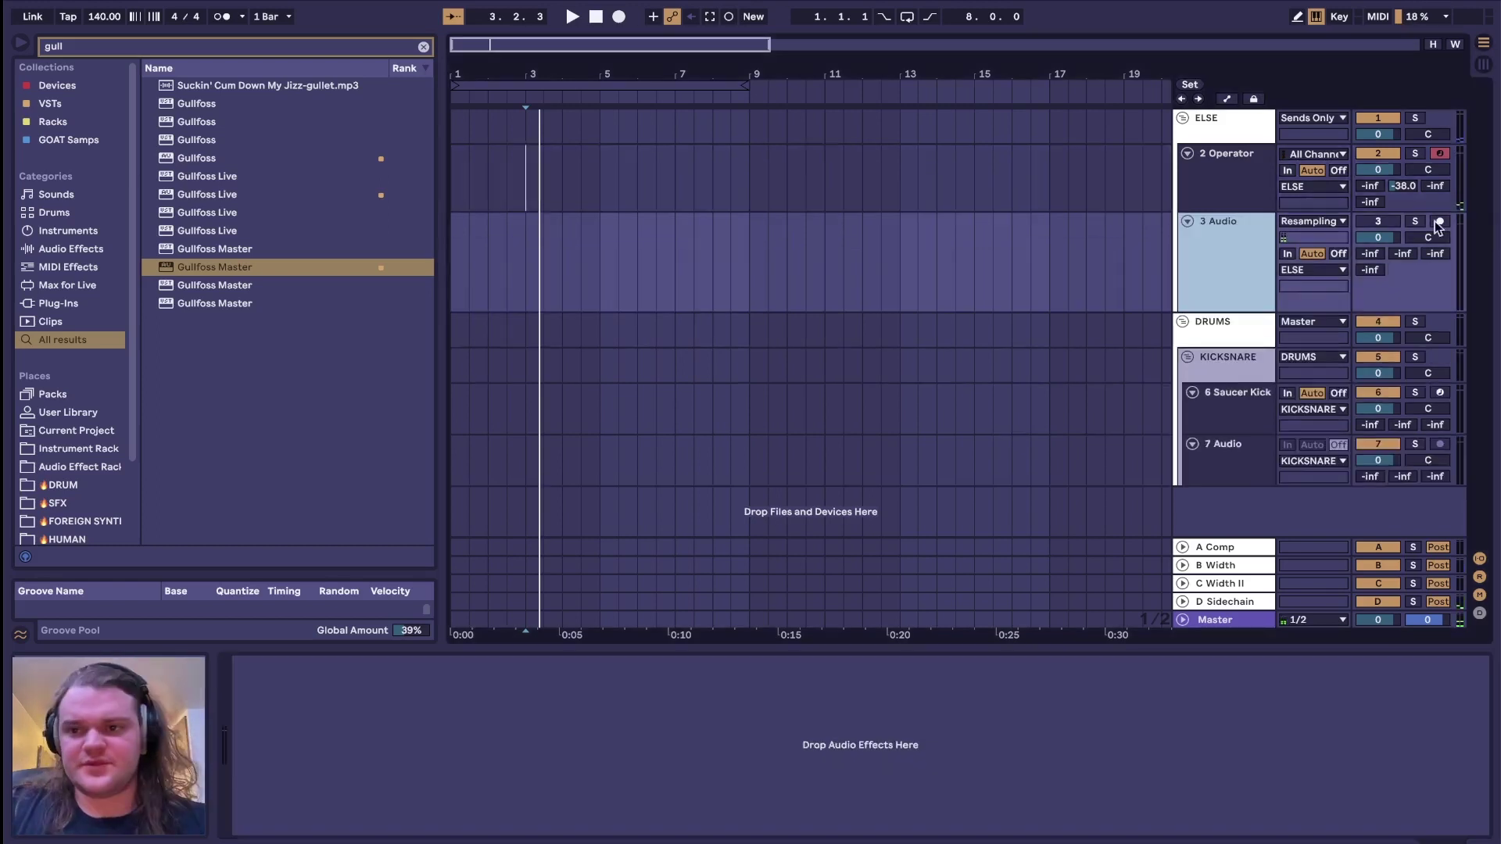
Step: Arm both the 3 Audio and 2 Operator tracks for recording
{"action": "left_click", "coordinate": [1440, 221]}
{"action": "left_click", "coordinate": [1446, 152]}
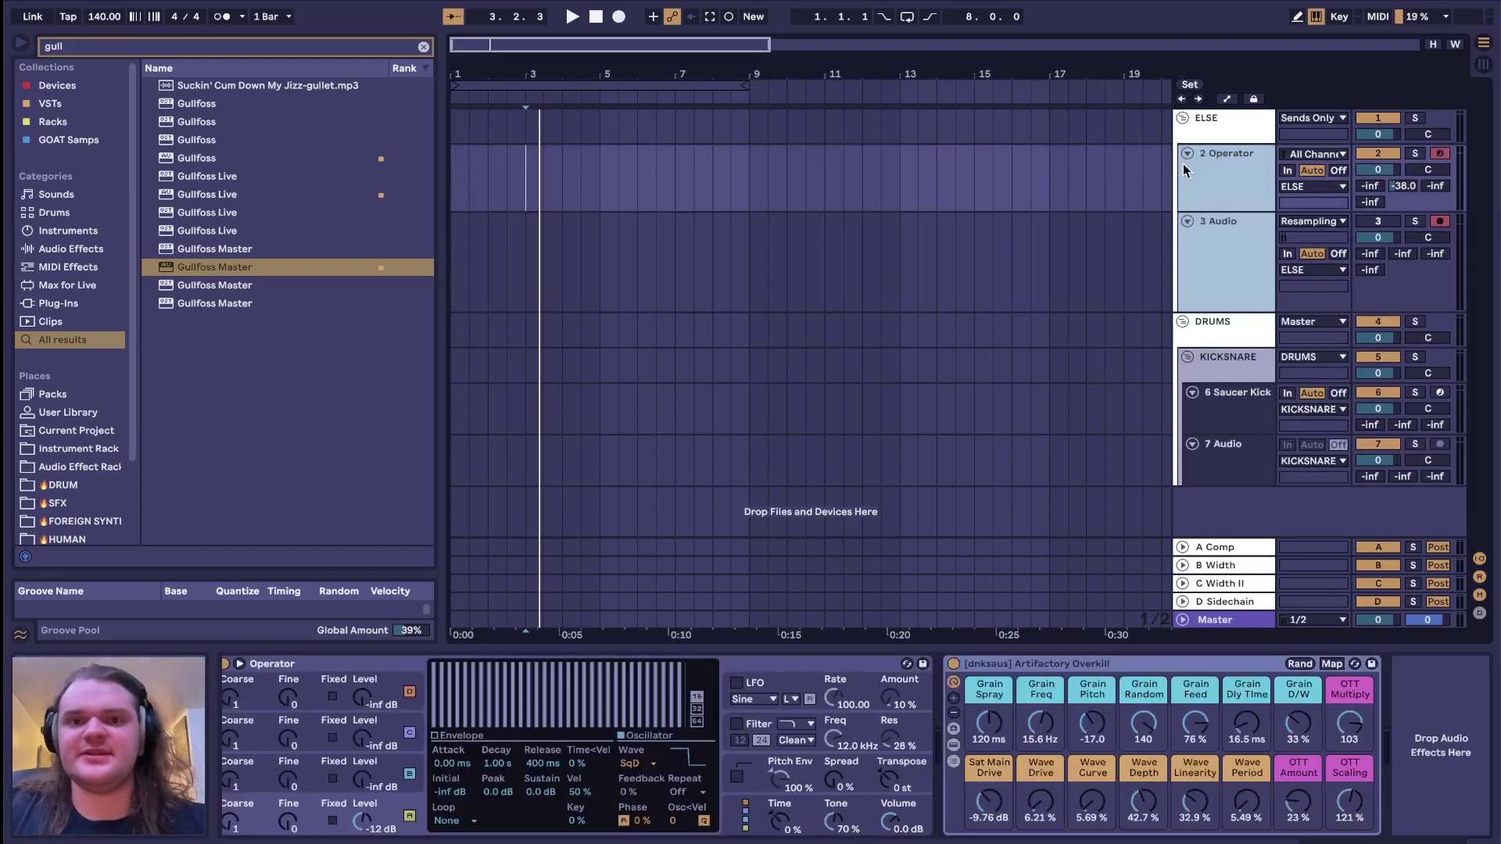
{"action": "left_click", "coordinate": [749, 175]}
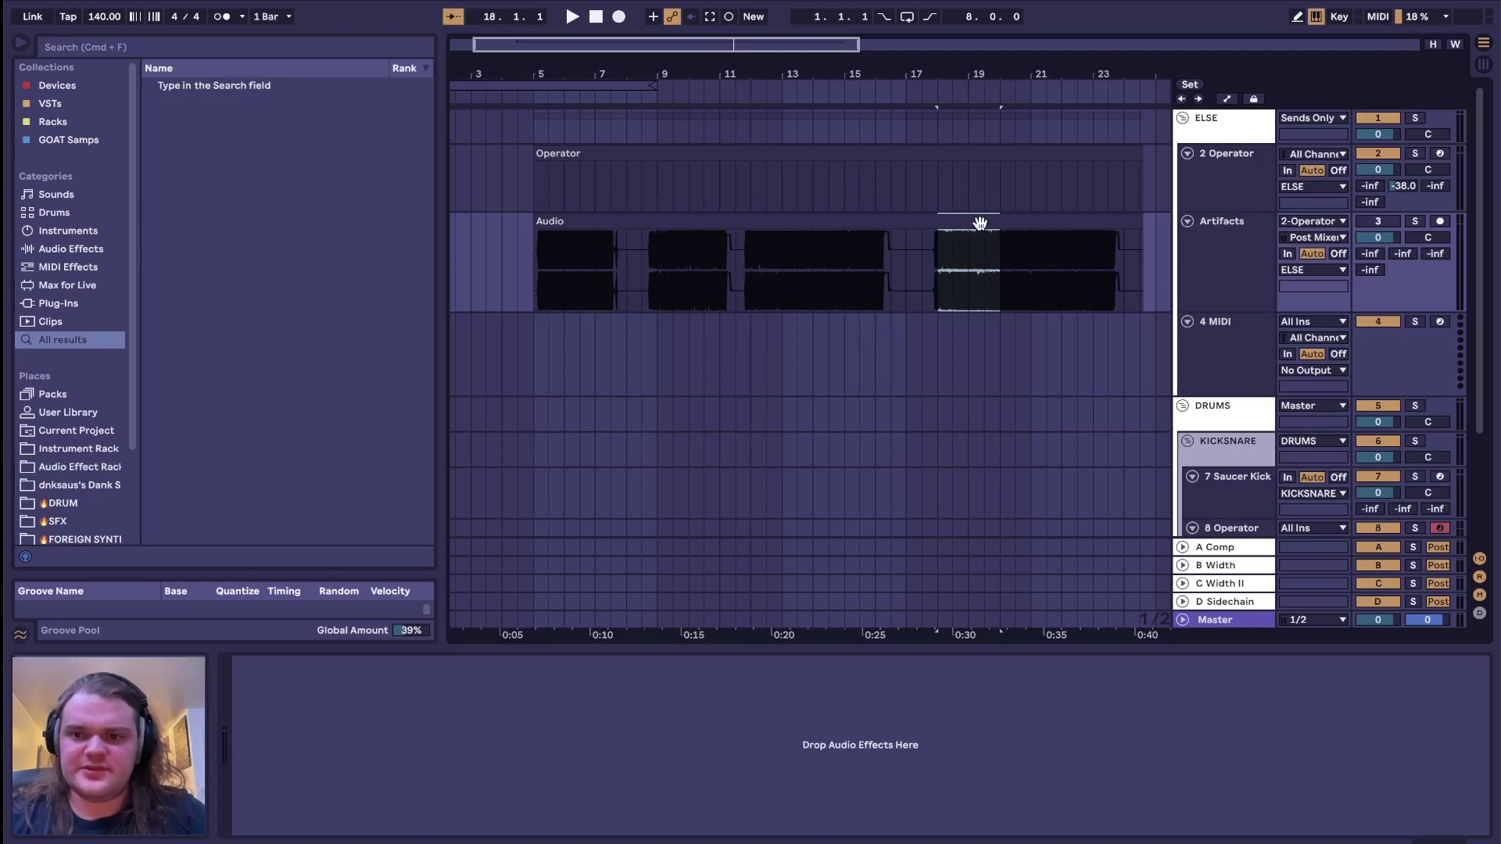
Step: Move the selected two-bar slice of the Artifacts recording to bar 5 on track 4 and activate that track's Background Laser Rack
{"action": "left_click_drag", "start_coordinate": [978, 224], "coordinate": [636, 383]}
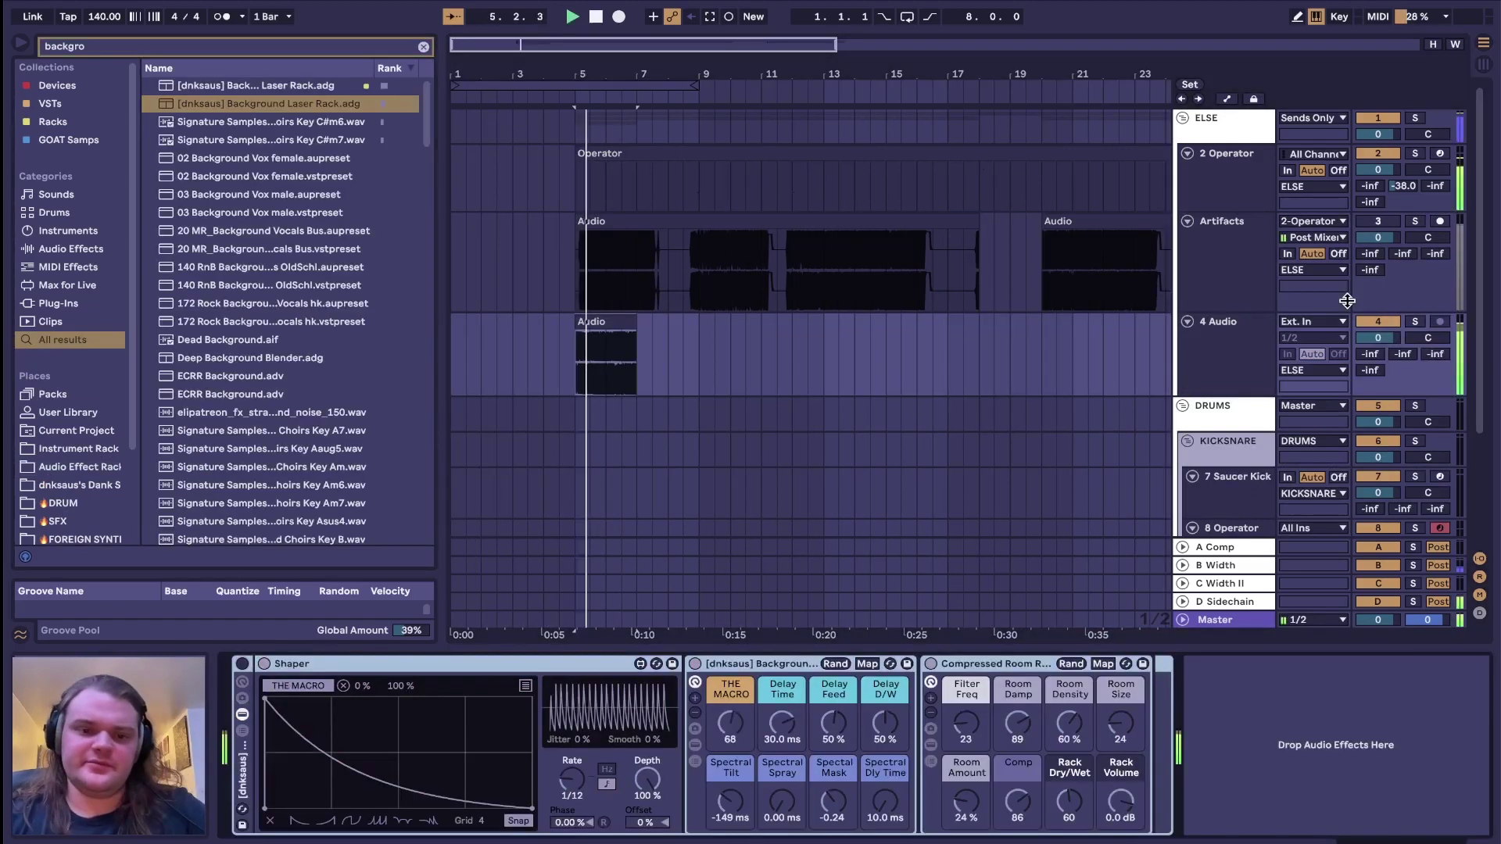
{"action": "key", "text": "space"}
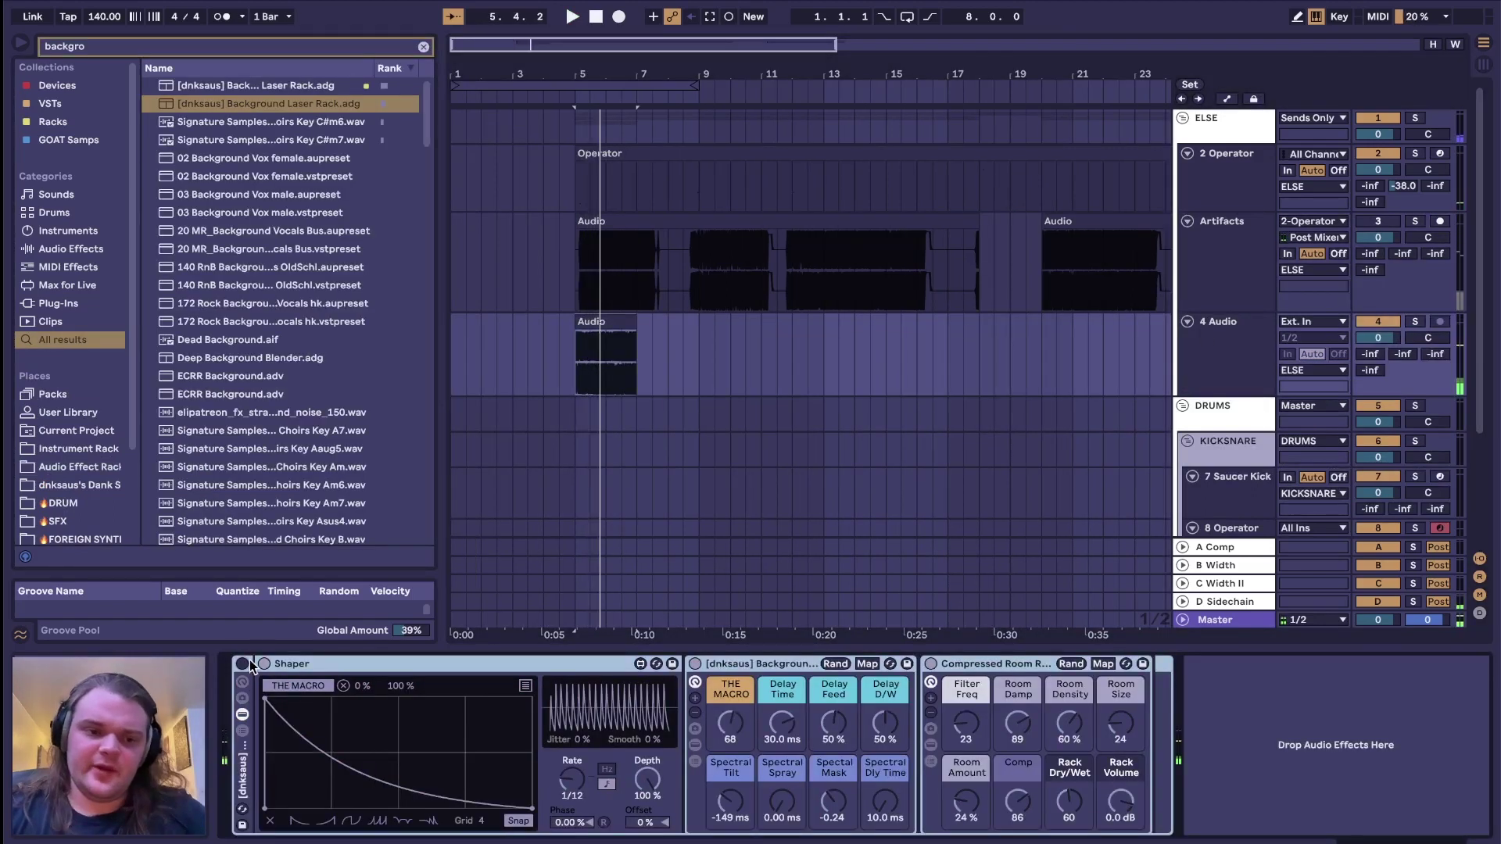
{"action": "left_click", "coordinate": [244, 663]}
Step: Audition the slice on track 4 through the laser rack while adjusting its Shaper, and select the track
{"action": "key", "text": "space"}
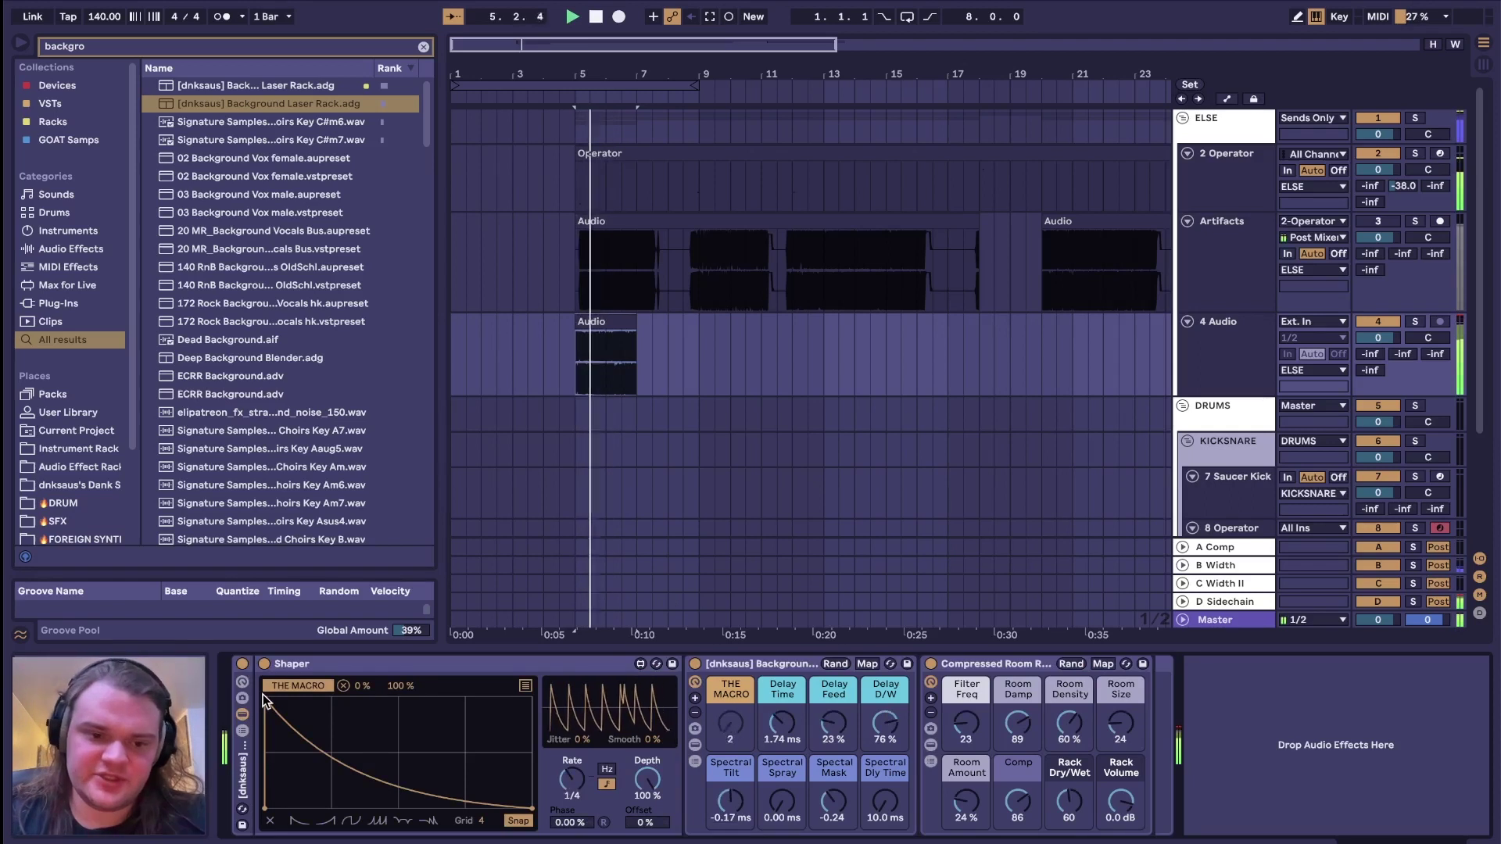
{"action": "left_click_drag", "start_coordinate": [265, 698], "coordinate": [422, 697]}
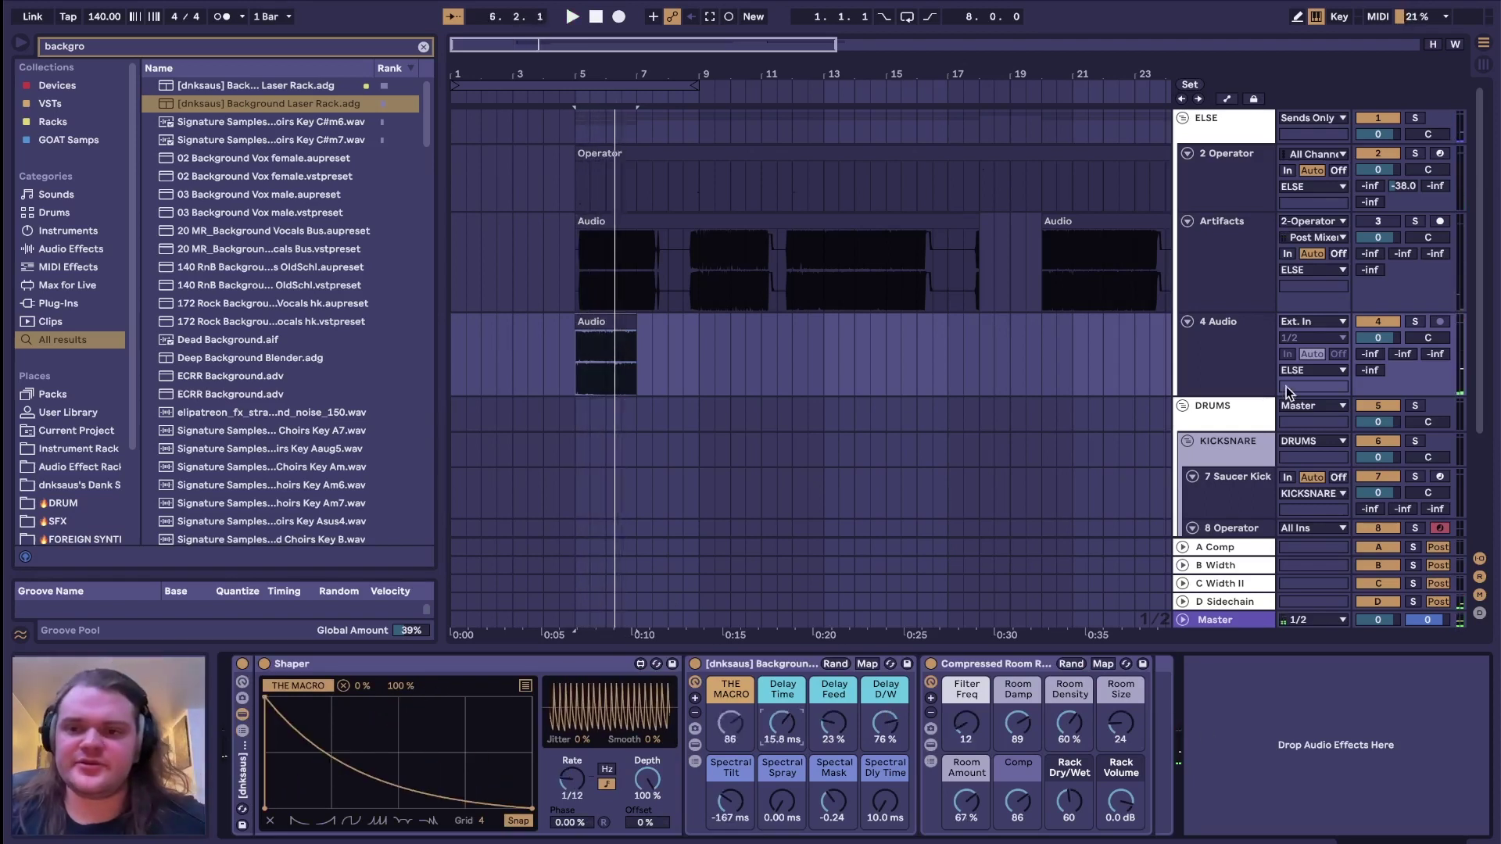
{"action": "left_click", "coordinate": [1260, 371]}
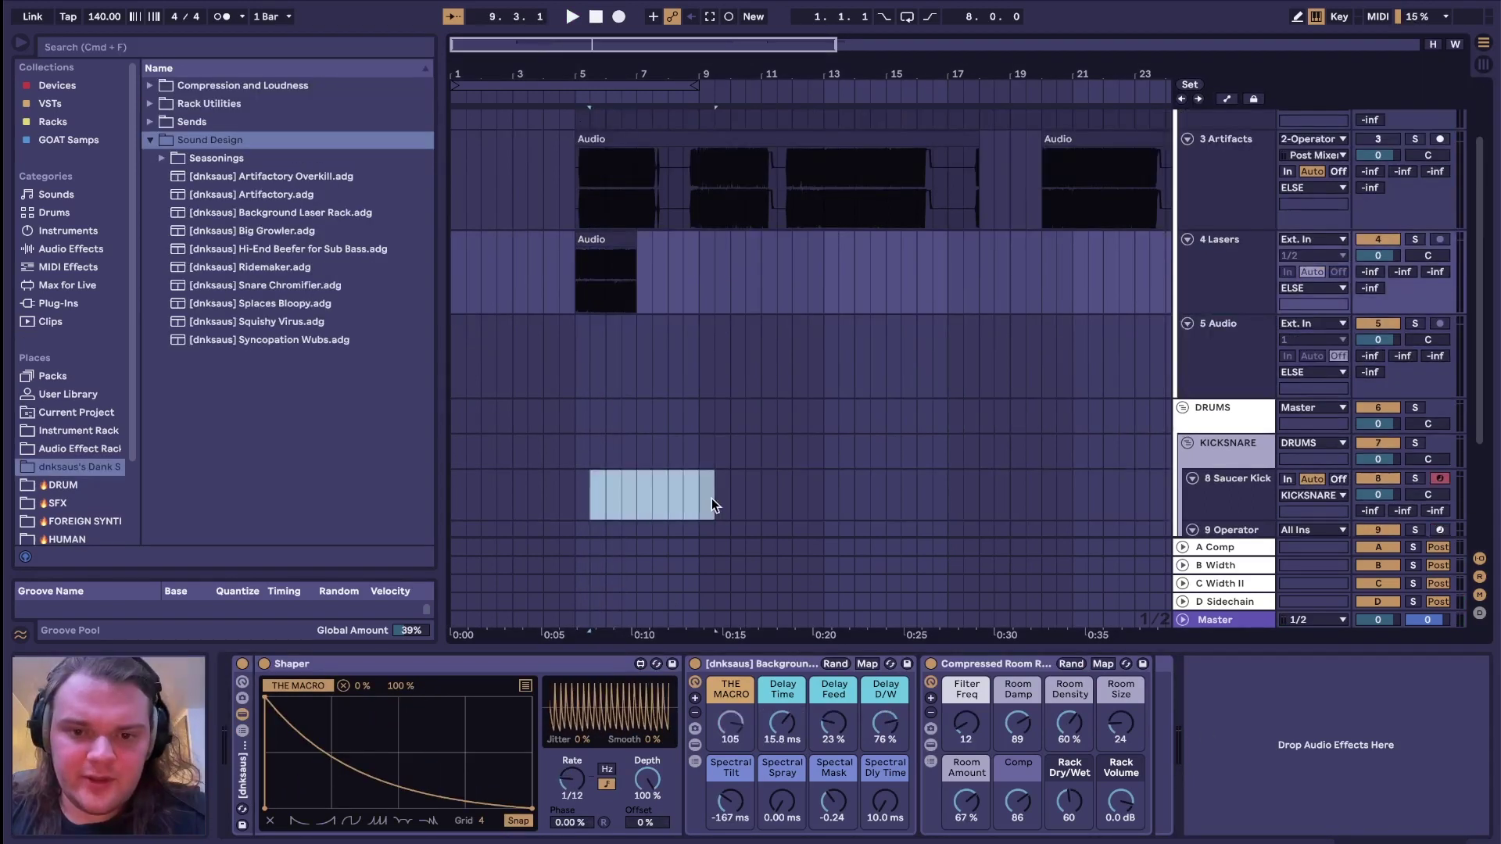
Step: Load the Snare Chromifier rack onto the 9 Operator track and set the input of track 10 Audio to 9-Operator
{"action": "left_click", "coordinate": [578, 499]}
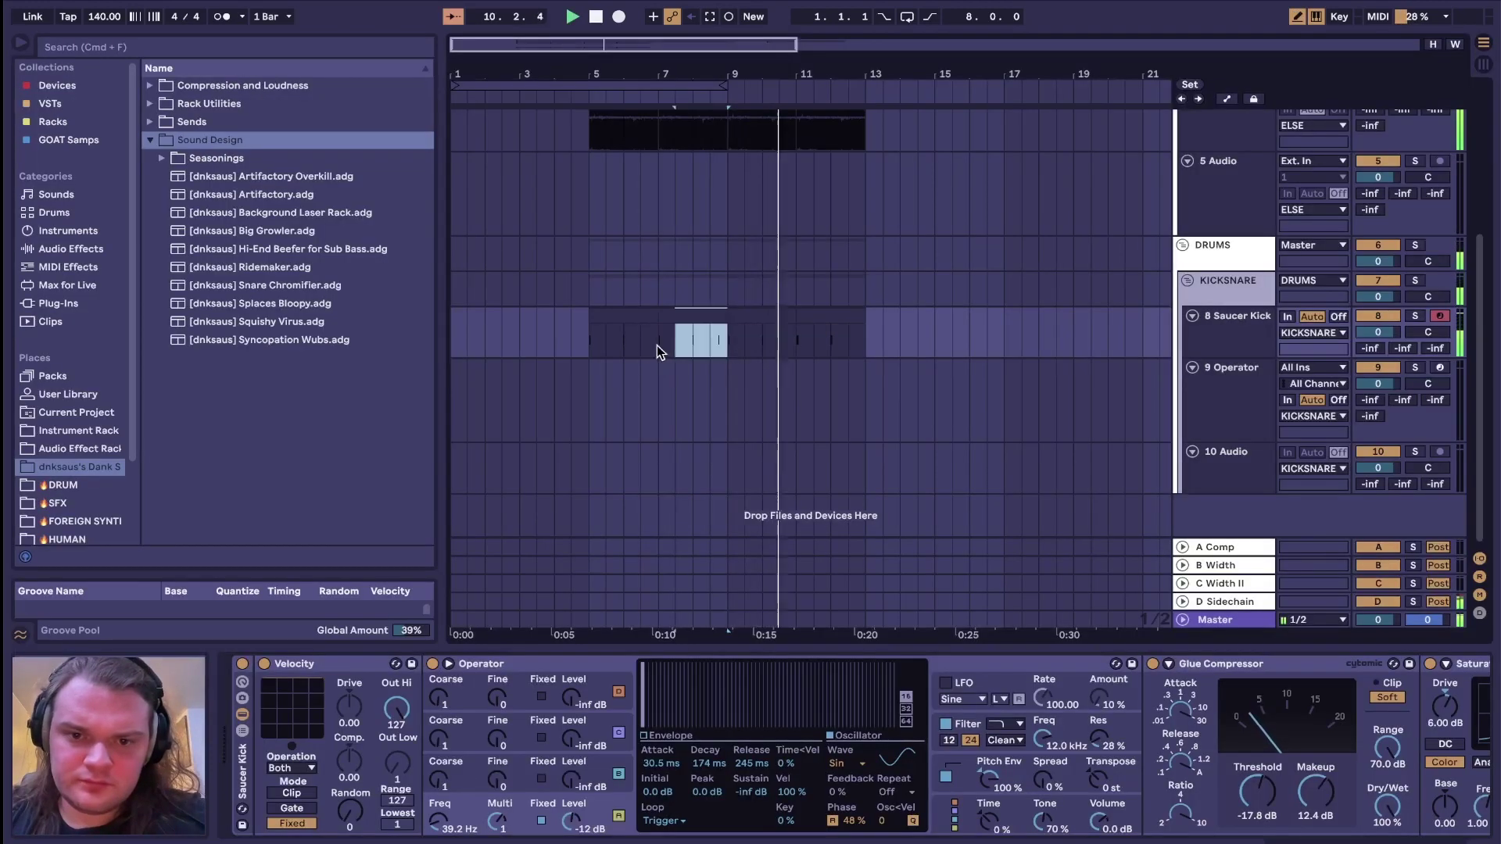
{"action": "left_click", "coordinate": [305, 287]}
{"action": "double_click", "coordinate": [304, 288]}
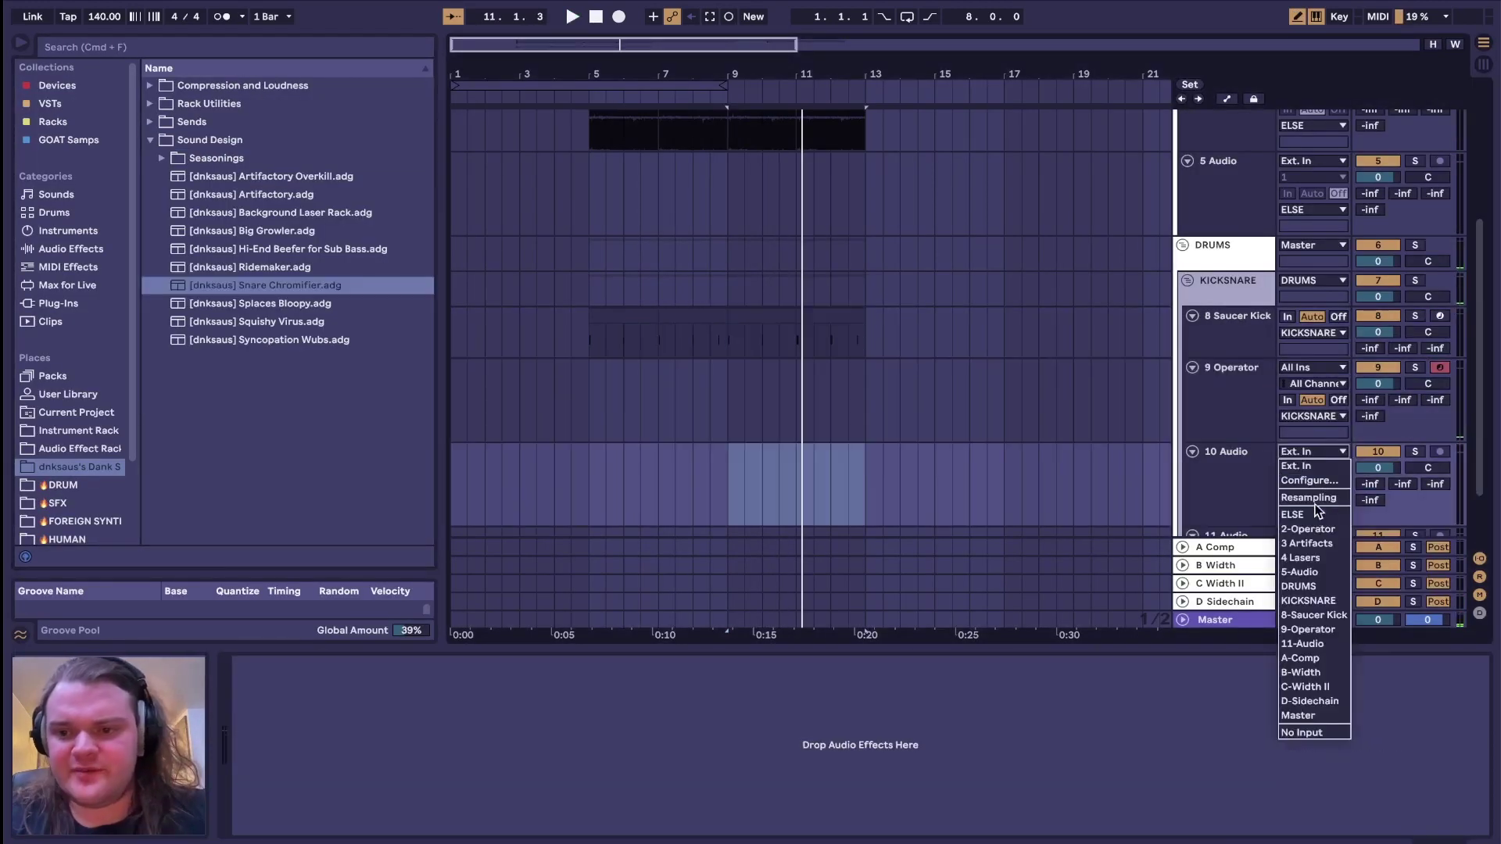
{"action": "left_click", "coordinate": [1315, 498]}
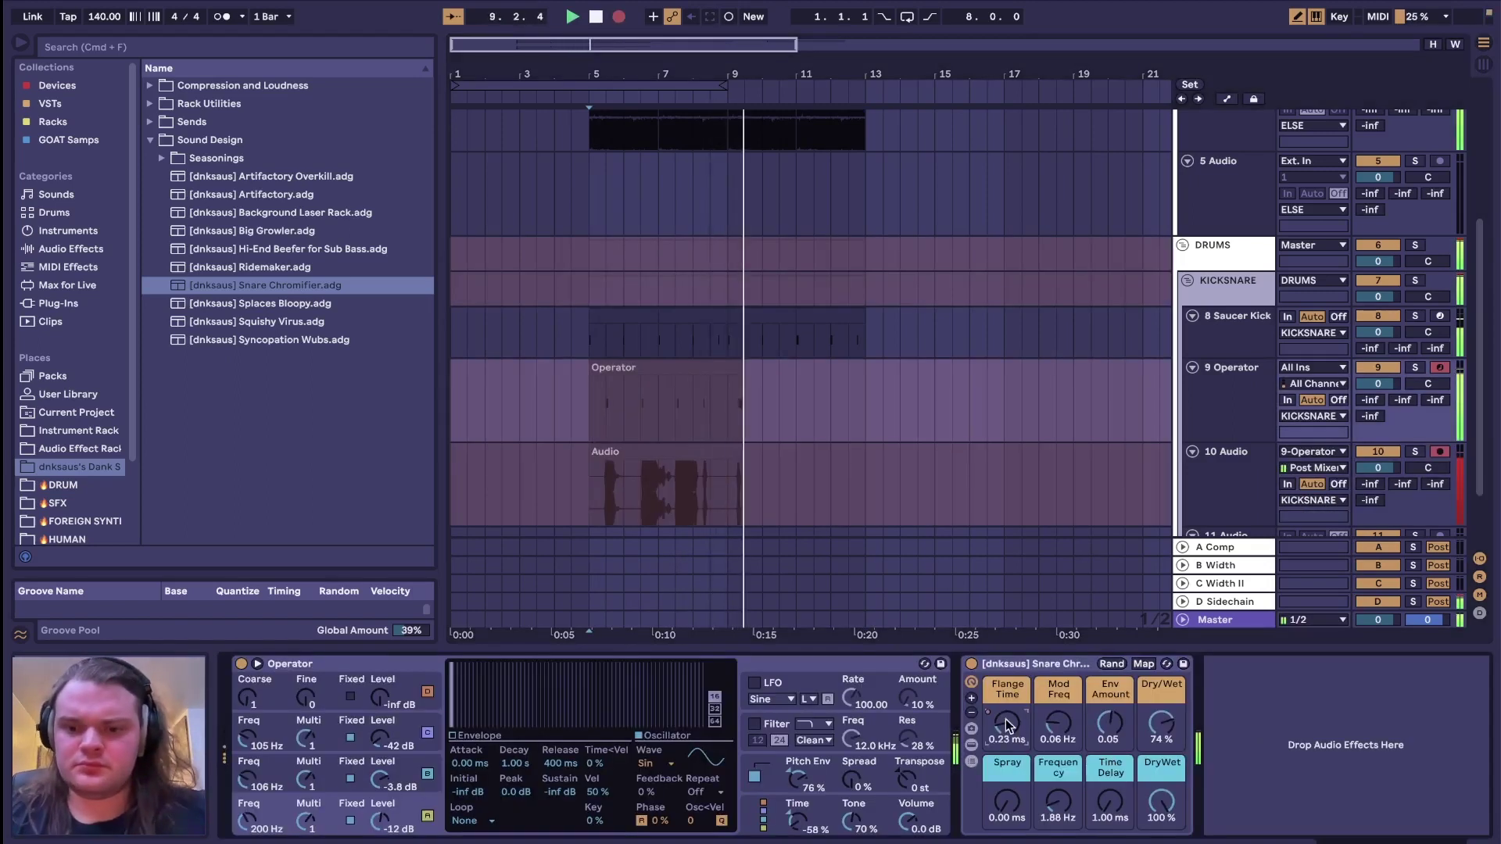
Step: Set Snare Chromifier's Spray to 2.51 ms and Frequency to 4.85 Hz while recording, and delete the 9 Operator track
{"action": "mouse_move", "coordinate": [1006, 801]}
{"action": "left_mouse_down"}
{"action": "mouse_move", "coordinate": [1006, 774]}
{"action": "mouse_move", "coordinate": [1012, 818]}
{"action": "left_mouse_up"}
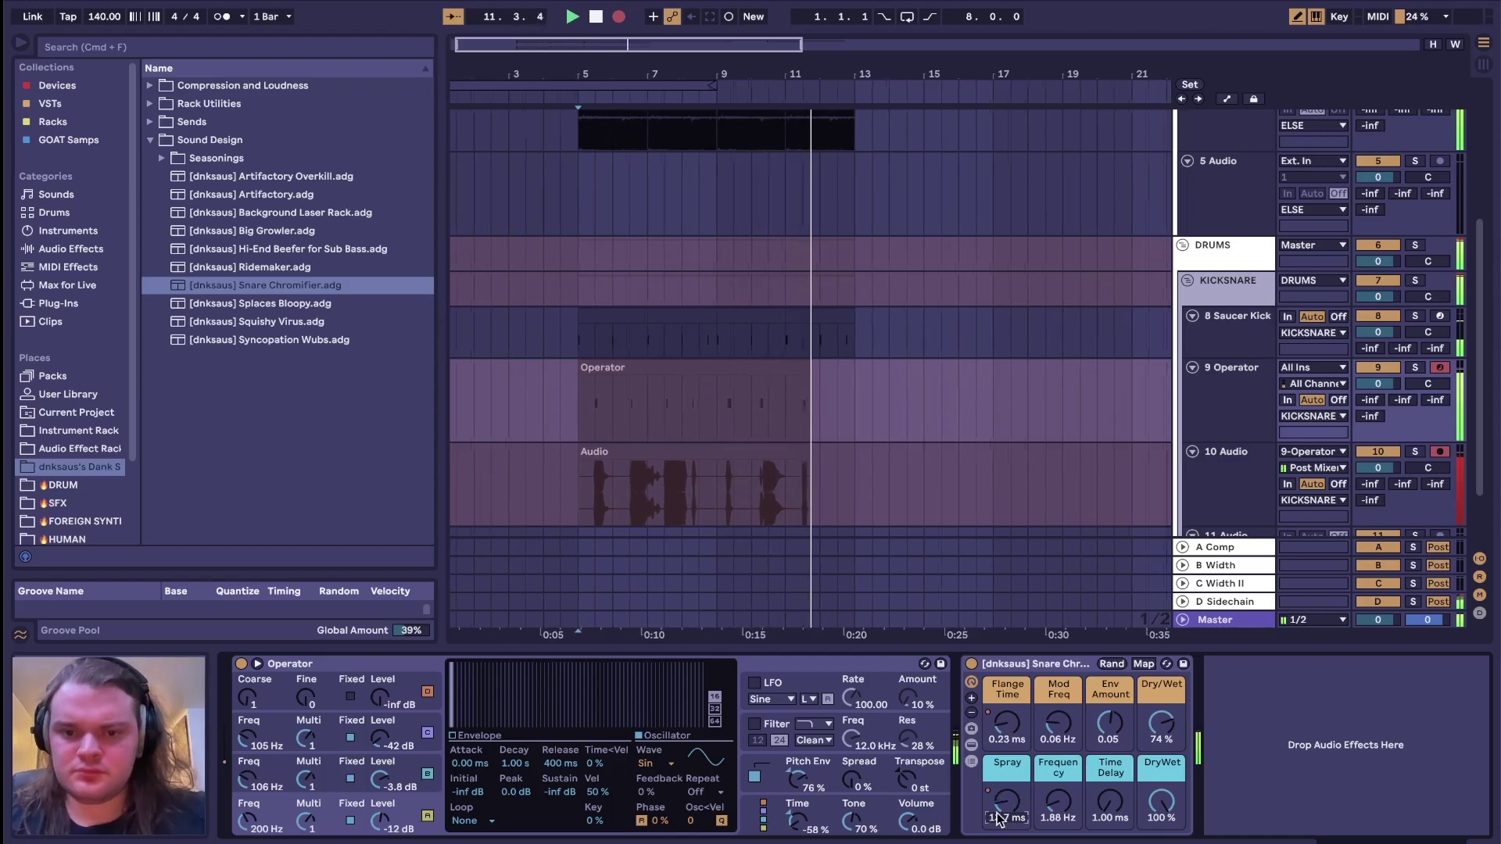
{"action": "left_click_drag", "start_coordinate": [1058, 724], "coordinate": [1059, 692]}
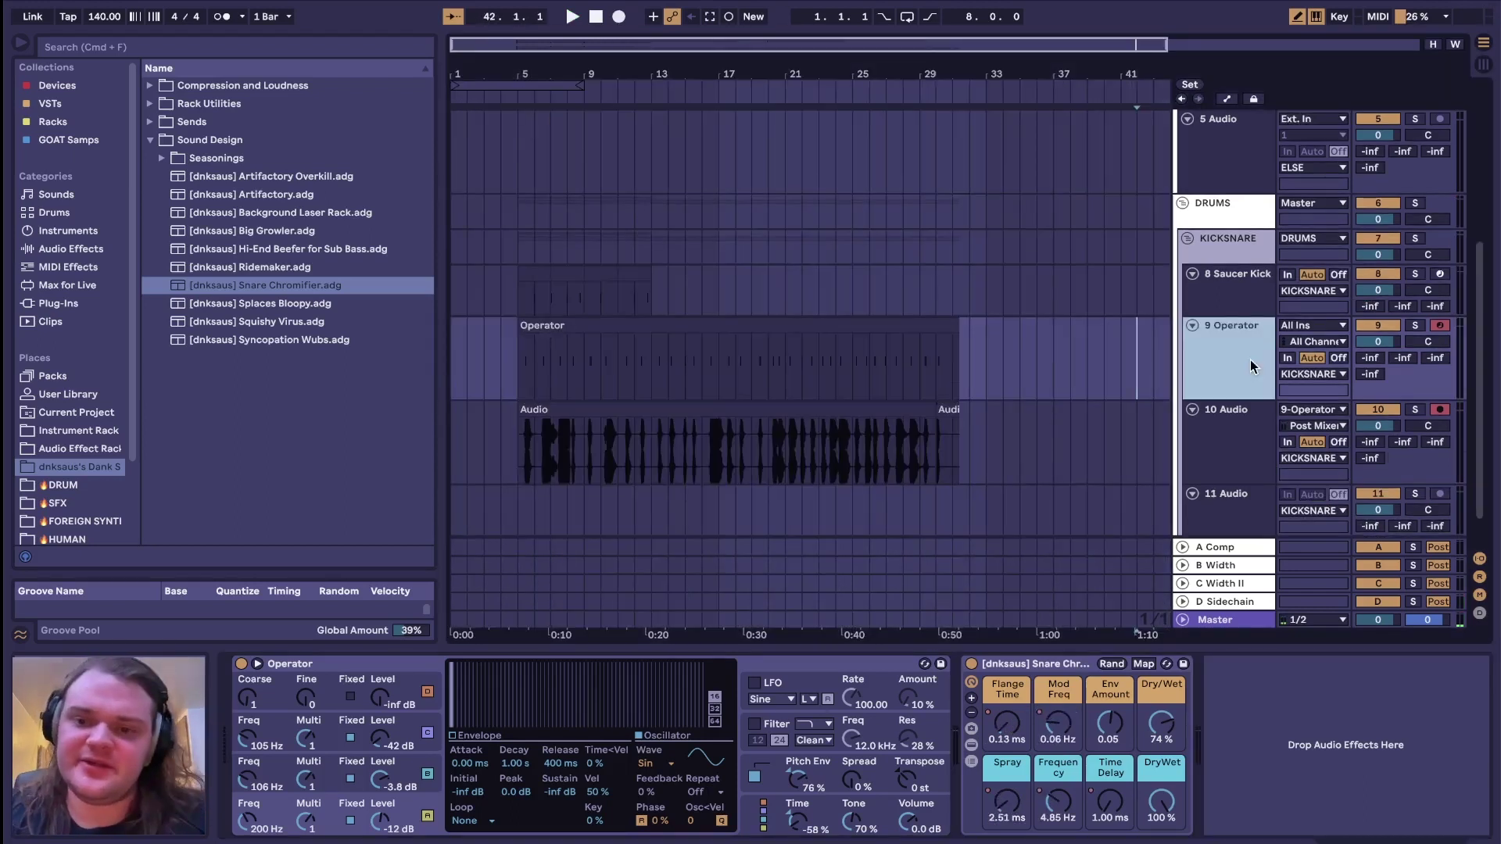
{"action": "key", "text": "Delete"}
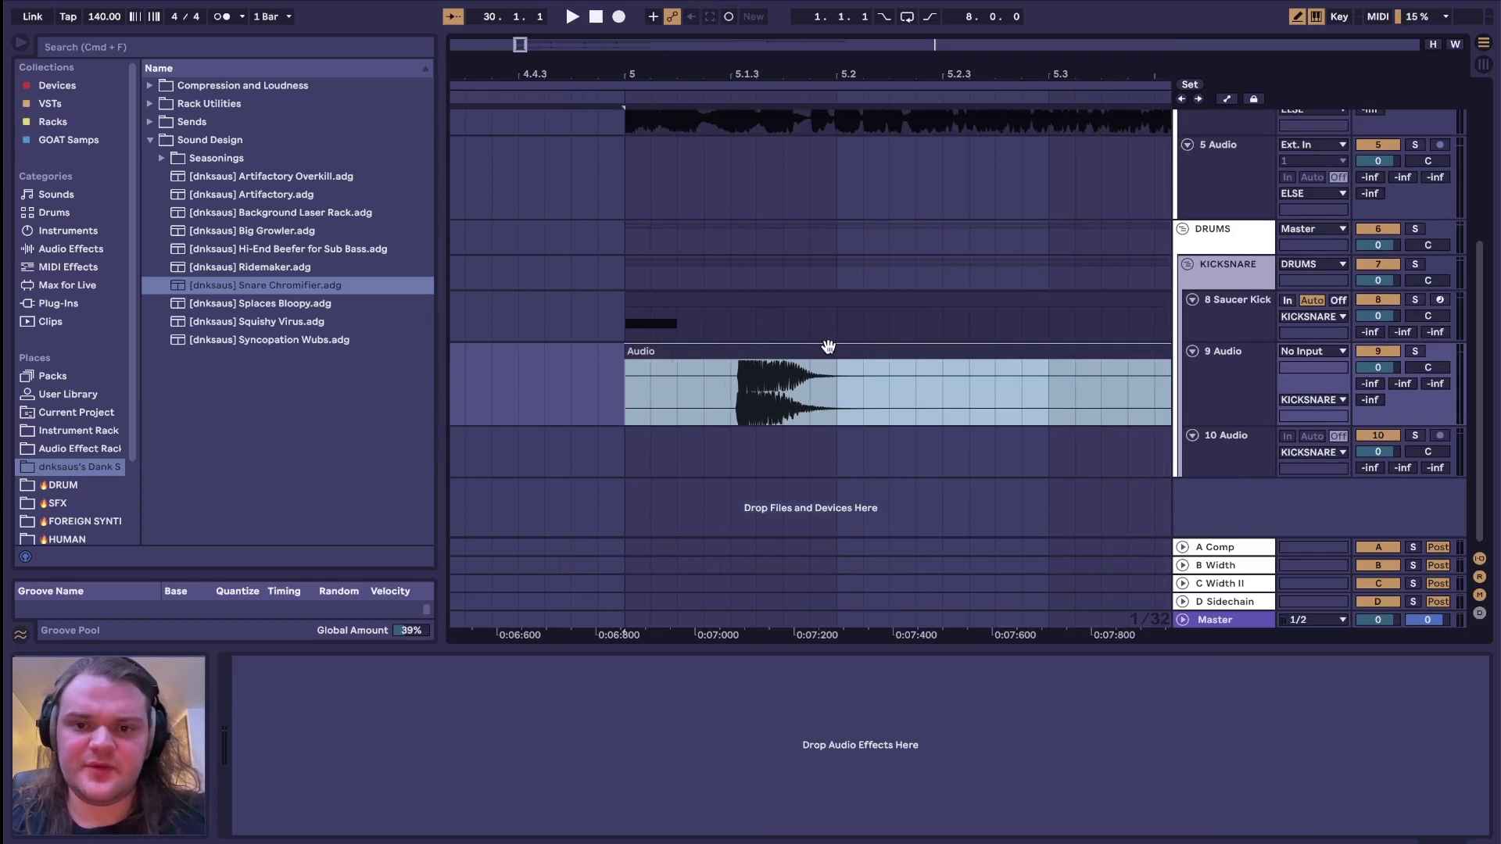
Step: Move the recorded snare hit to beat 3 of bar 5 and duplicate bar 5
{"action": "left_click_drag", "start_coordinate": [828, 347], "coordinate": [929, 358]}
{"action": "left_click_drag", "start_coordinate": [539, 399], "coordinate": [828, 401]}
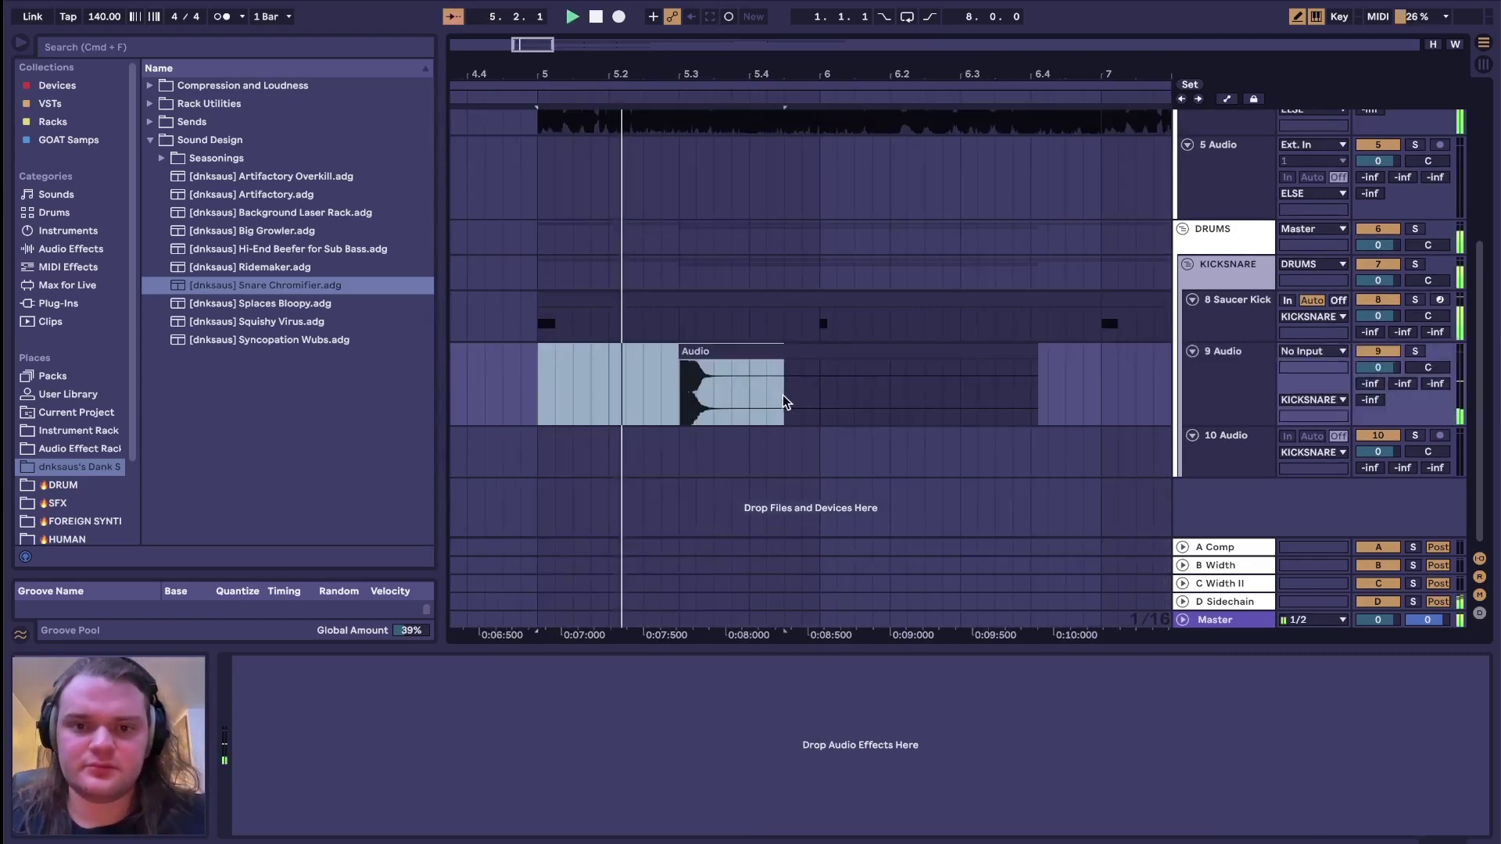
{"action": "key", "text": "super+d"}
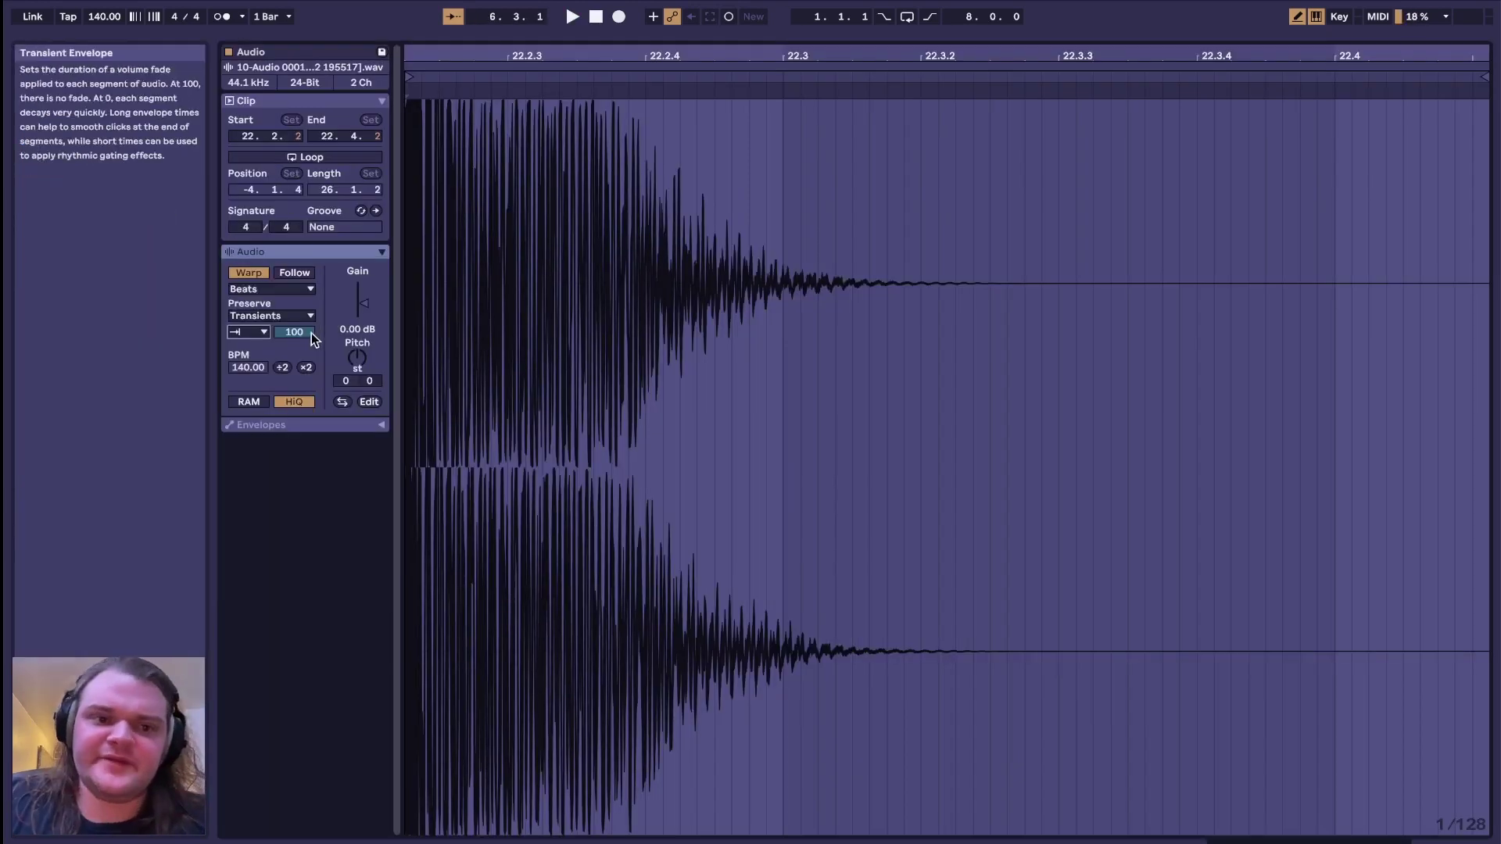
Step: Shorten the snare clip's decay by lowering its transient envelope in Beats warp mode
{"action": "left_click_drag", "start_coordinate": [311, 333], "coordinate": [311, 390]}
{"action": "key", "text": "space"}
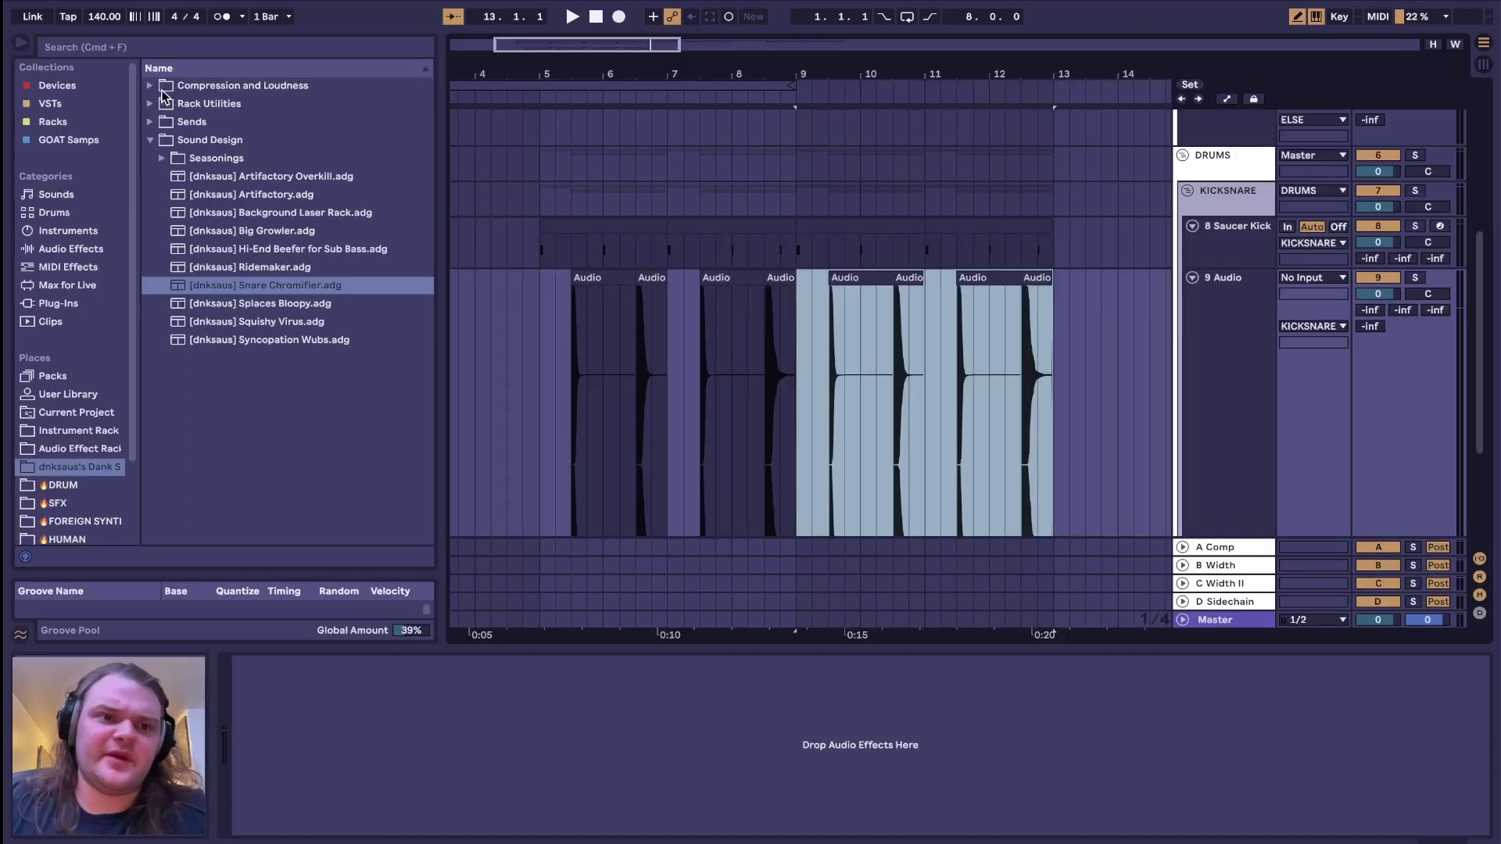
Step: Load the Dynamic EQ rack from the Compression and Loudness folder onto the 9 Audio snare track and audition it
{"action": "left_click", "coordinate": [154, 88]}
{"action": "left_click", "coordinate": [211, 194]}
{"action": "double_click", "coordinate": [212, 194]}
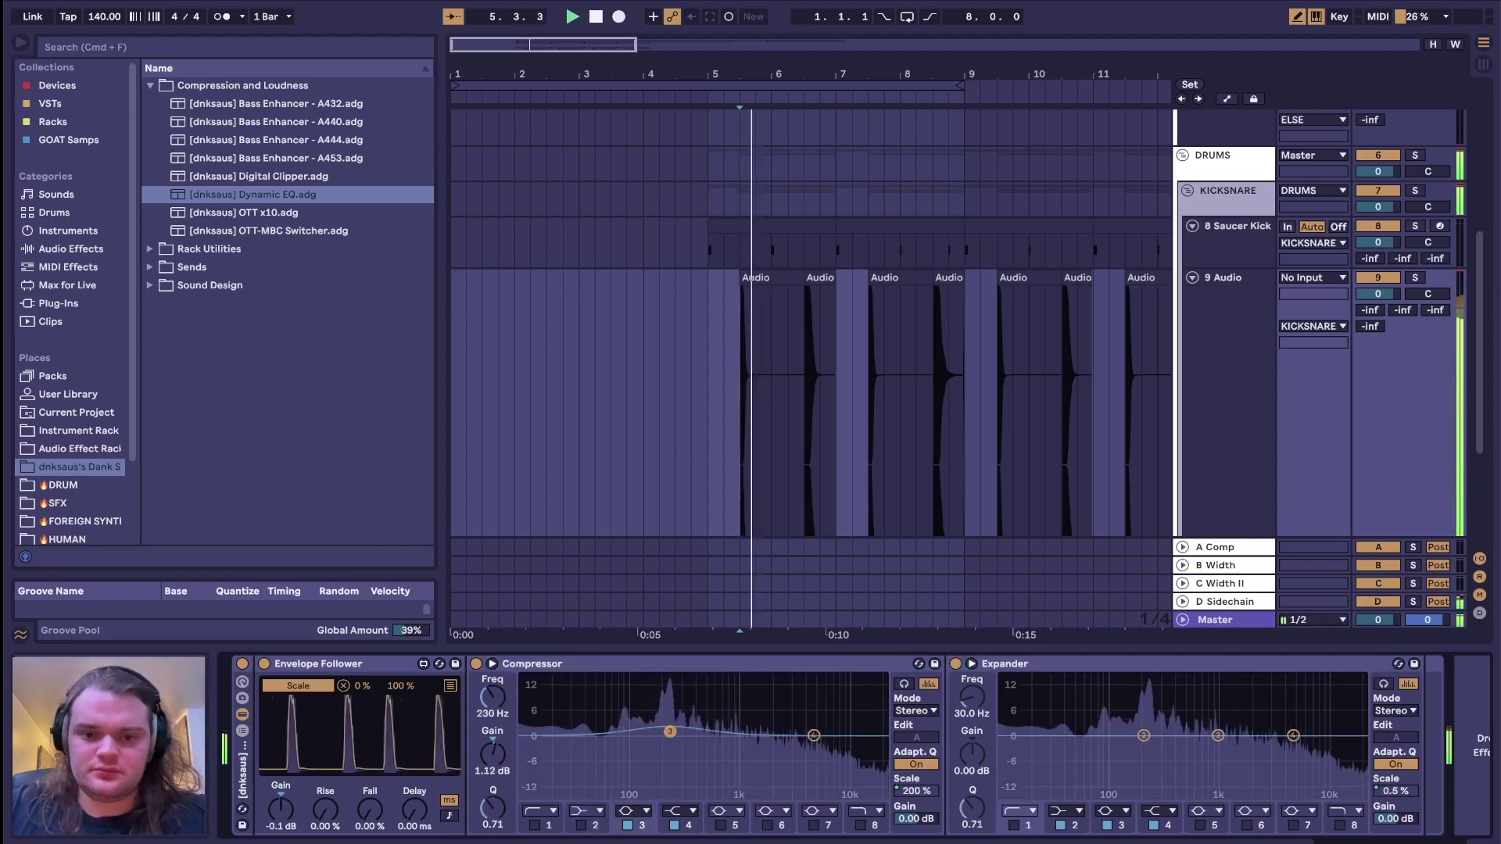
{"action": "key", "text": "space"}
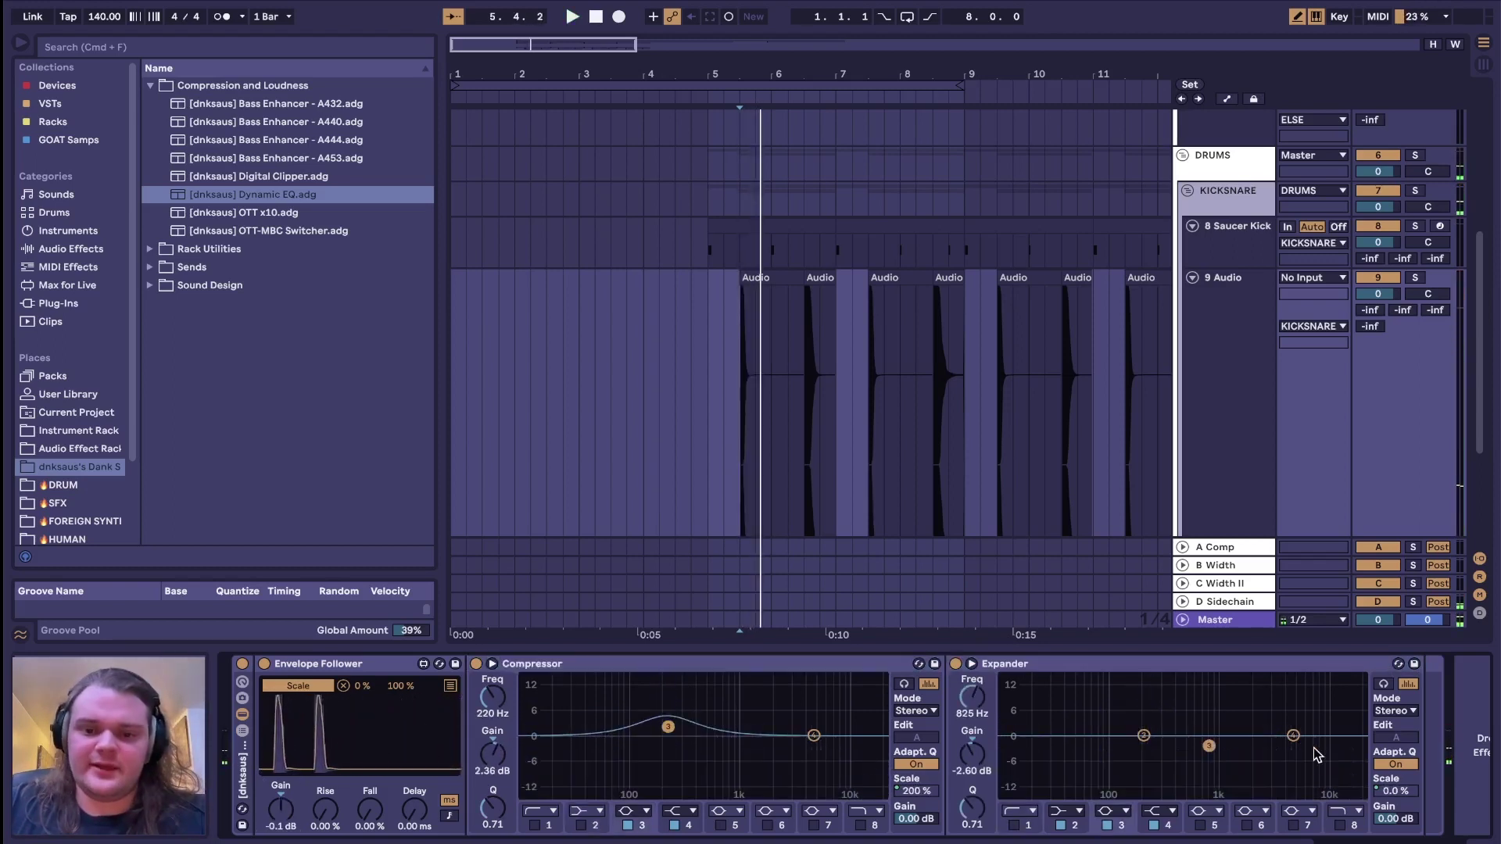
{"action": "key", "text": "space"}
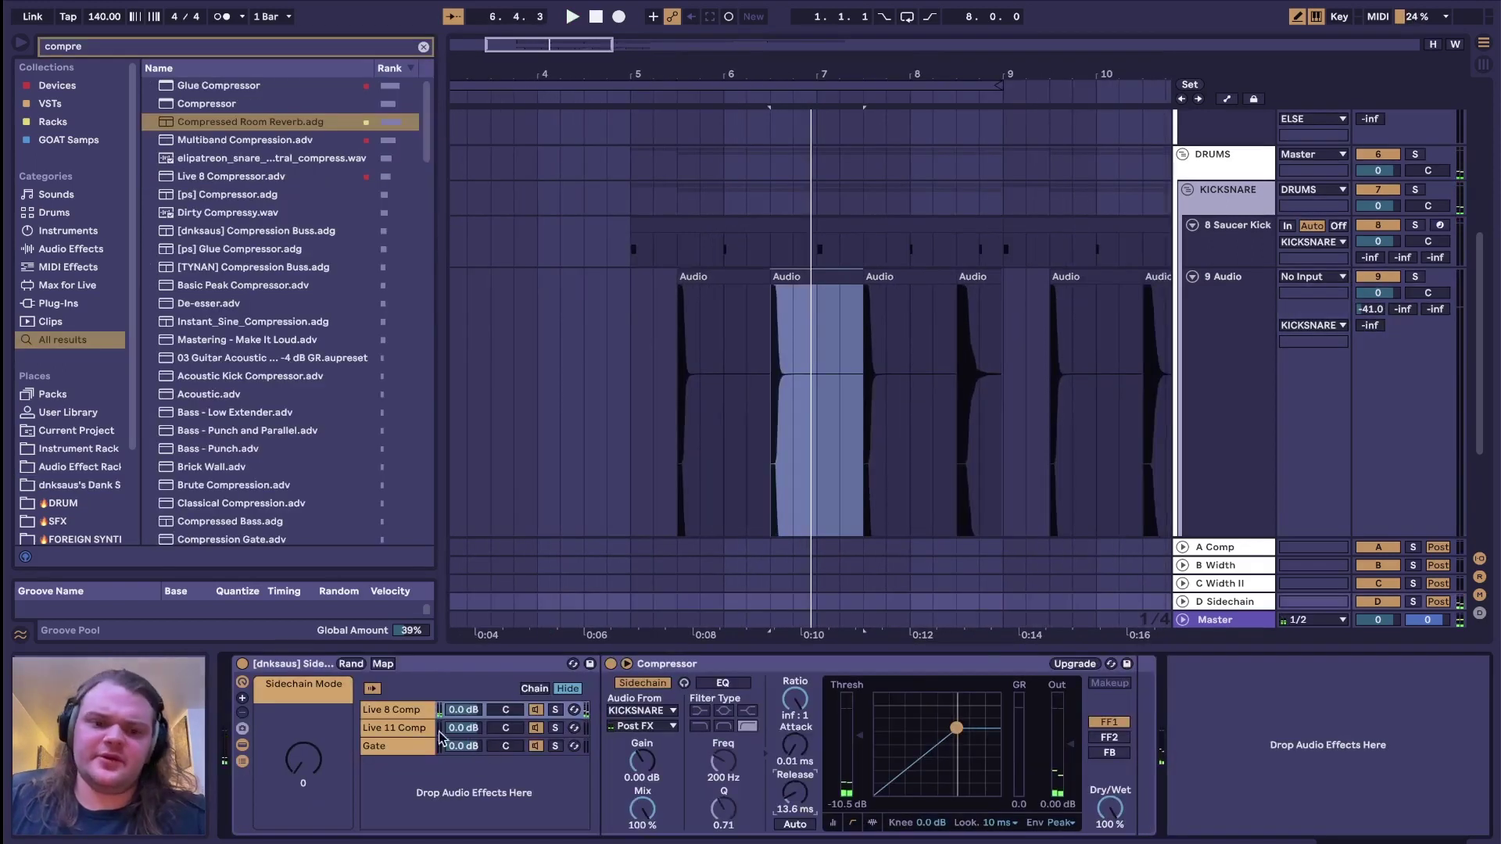
Step: Show the Live 11 Comp chain of the Sidechain Switch rack and raise the Sidechain Mode macro to 97 during playback
{"action": "left_click", "coordinate": [416, 726]}
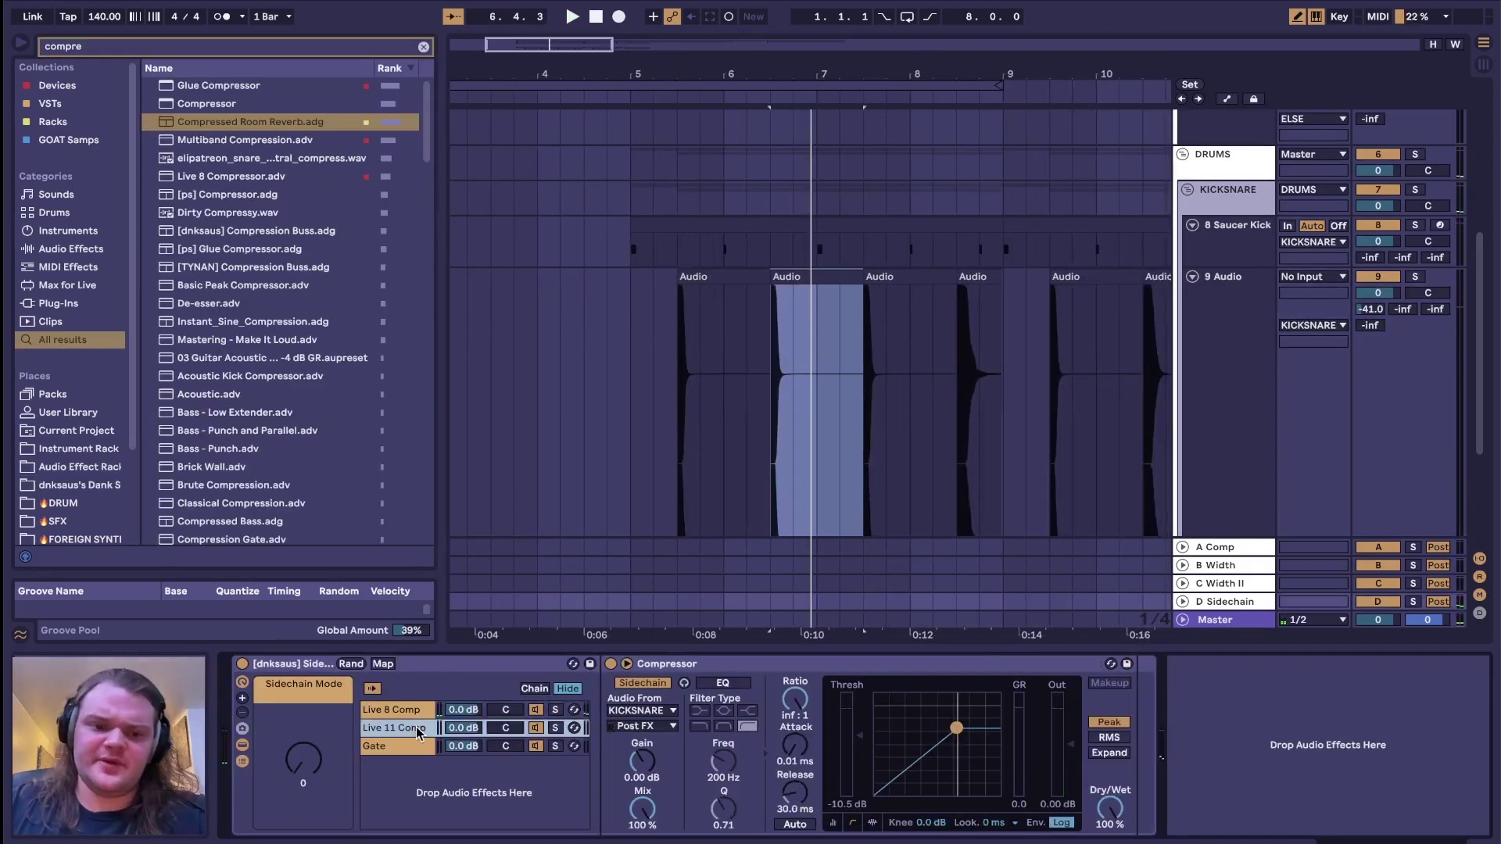
{"action": "key", "text": "space"}
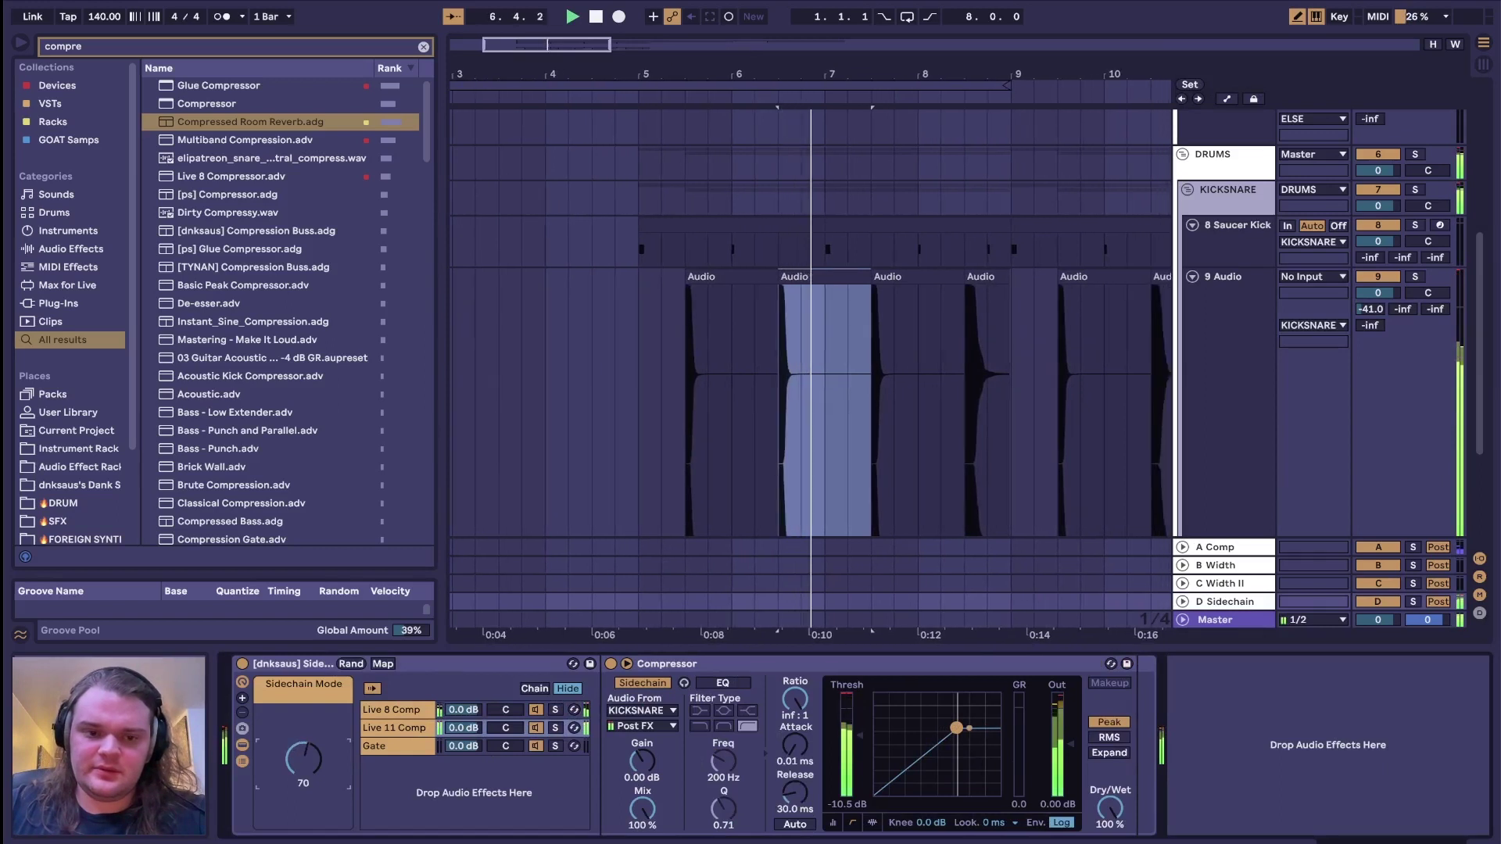
{"action": "left_click_drag", "start_coordinate": [303, 759], "coordinate": [303, 727]}
{"action": "key", "text": "space"}
{"action": "key", "text": "space"}
{"action": "key", "text": "space"}
{"action": "key", "text": "space"}
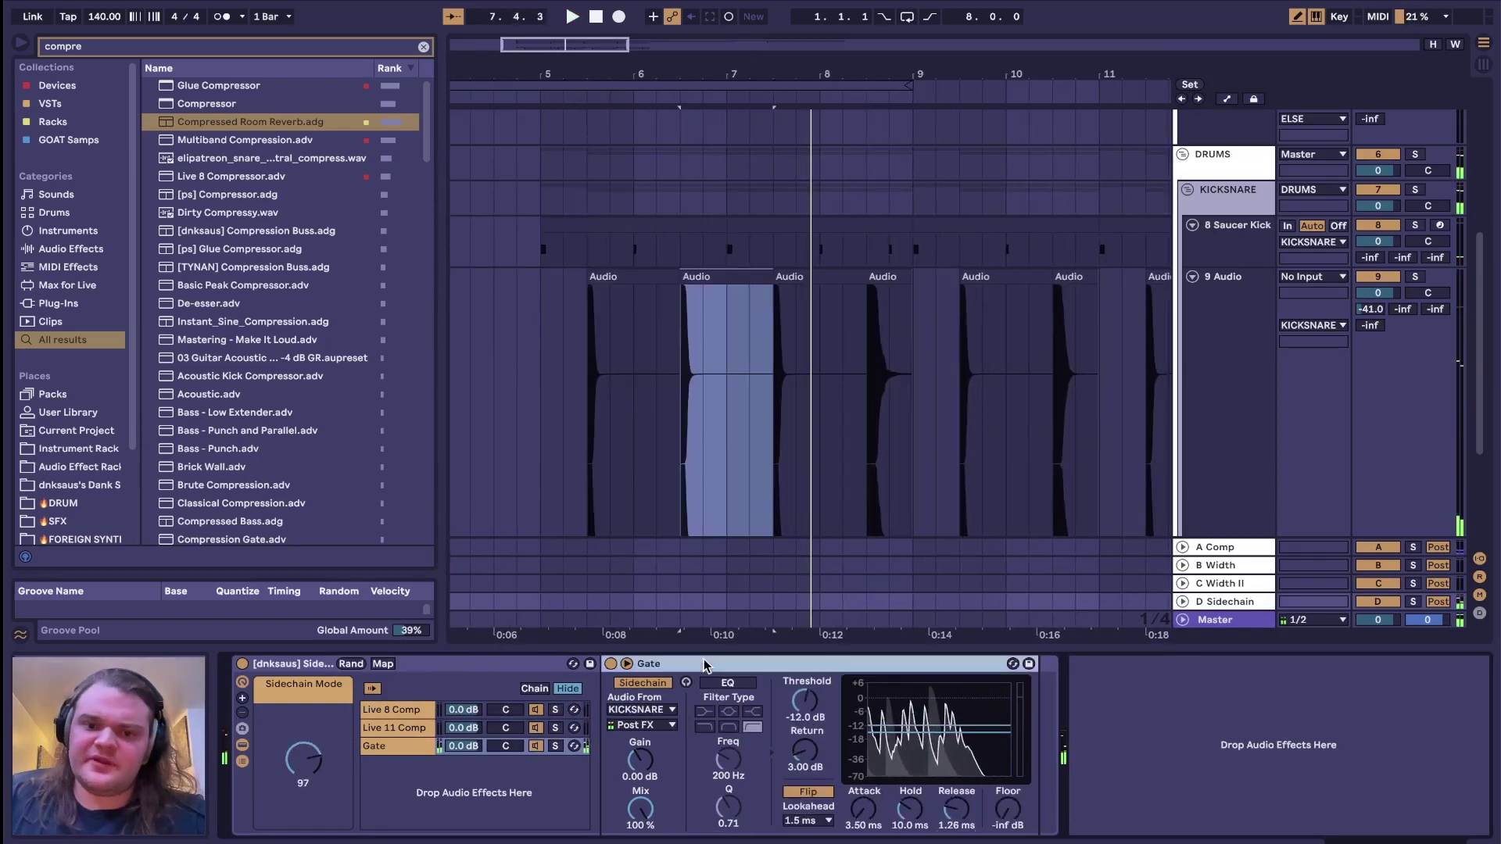
Step: Play the snare hit at 8.3 on track 9 and examine the Gate on the D Sidechain return
{"action": "left_click", "coordinate": [865, 343]}
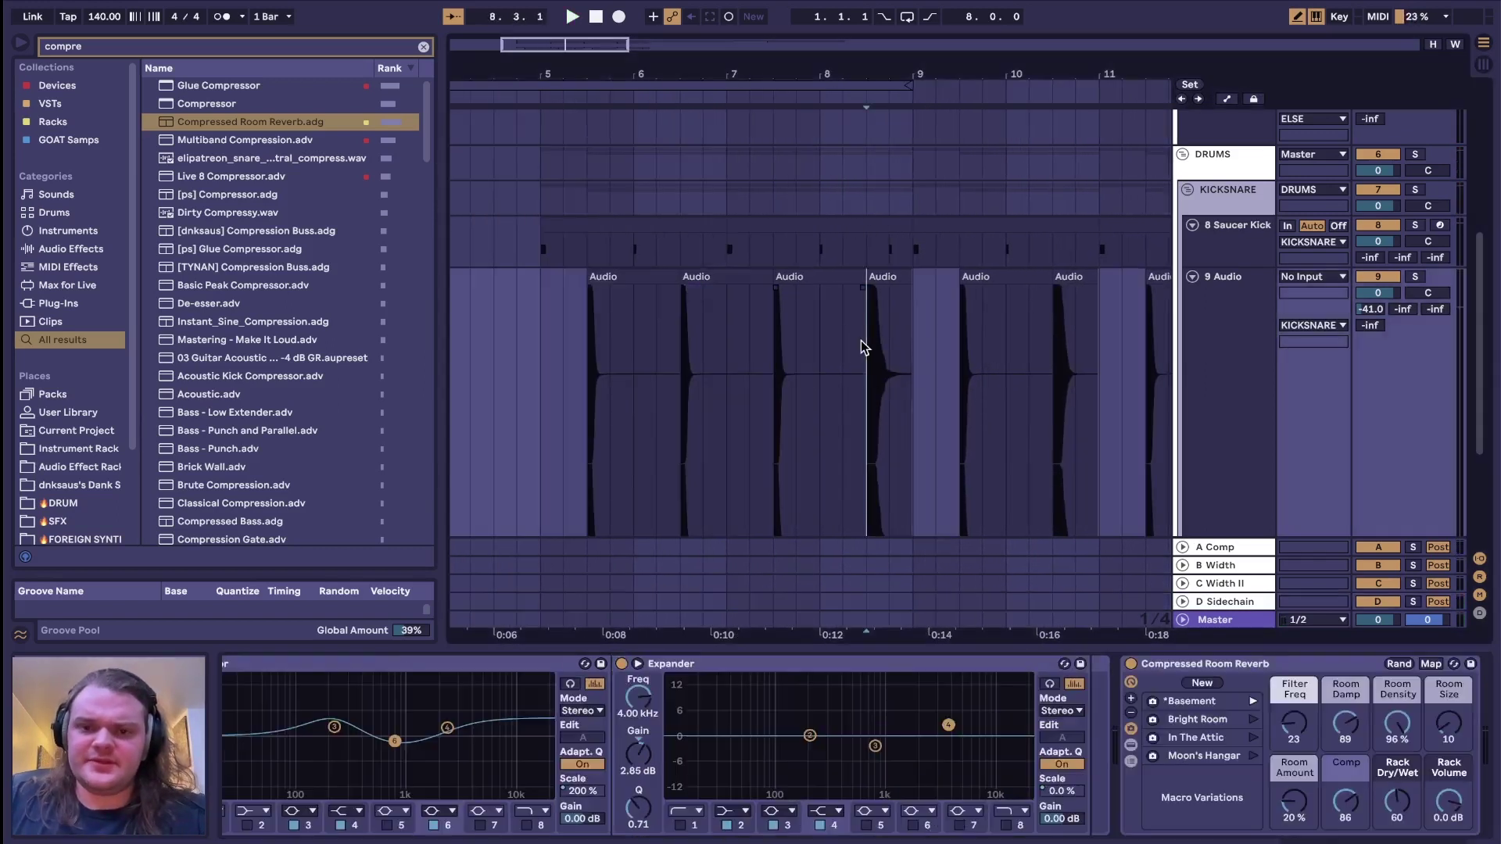
{"action": "scroll", "coordinate": [866, 345], "scroll_direction": "up", "scroll_amount": 5}
{"action": "left_click", "coordinate": [1236, 601]}
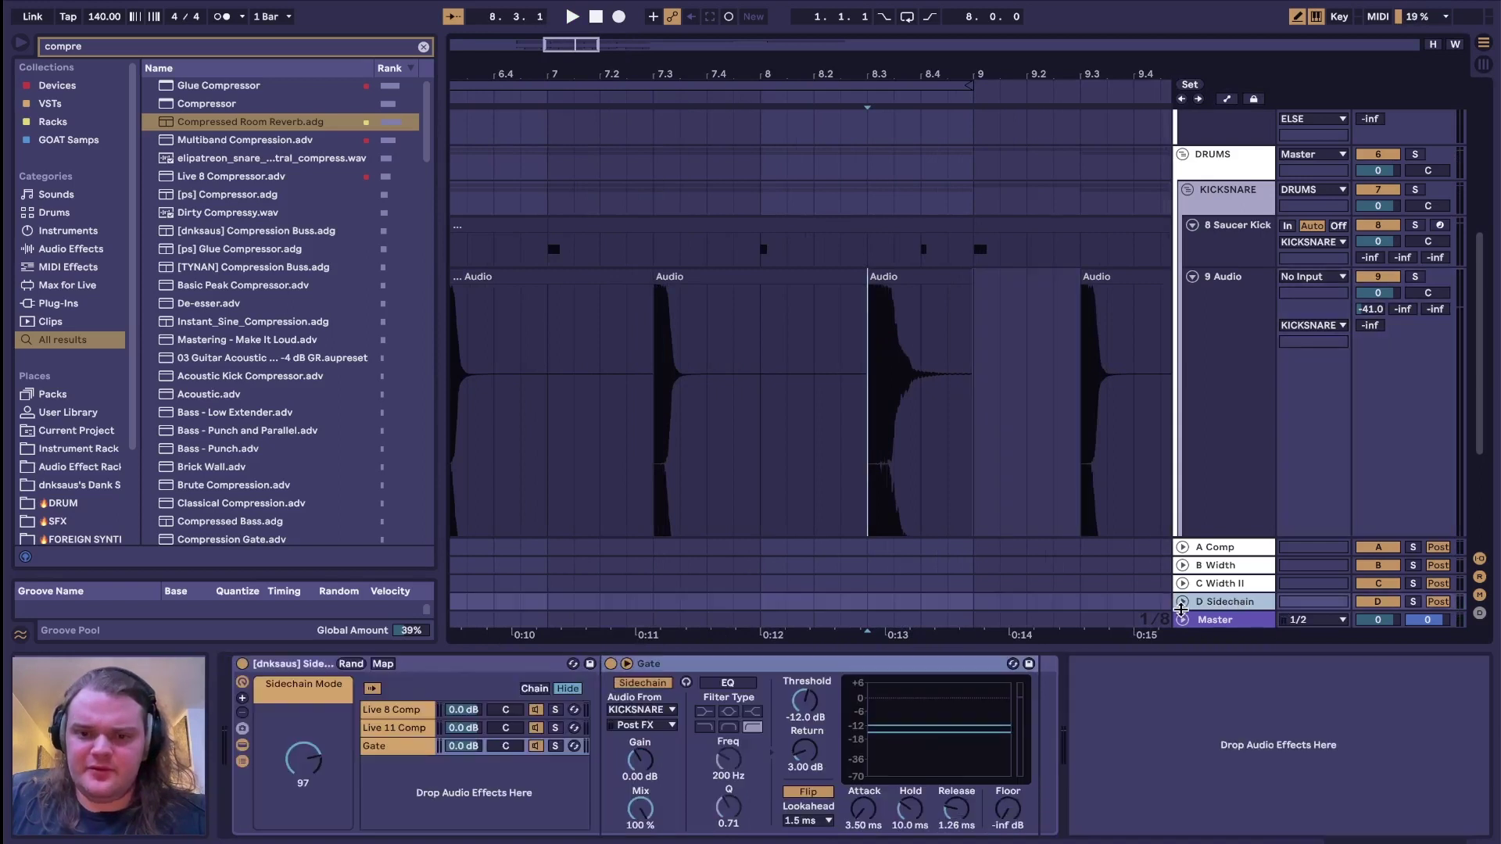
{"action": "left_click", "coordinate": [877, 275]}
{"action": "key", "text": "space"}
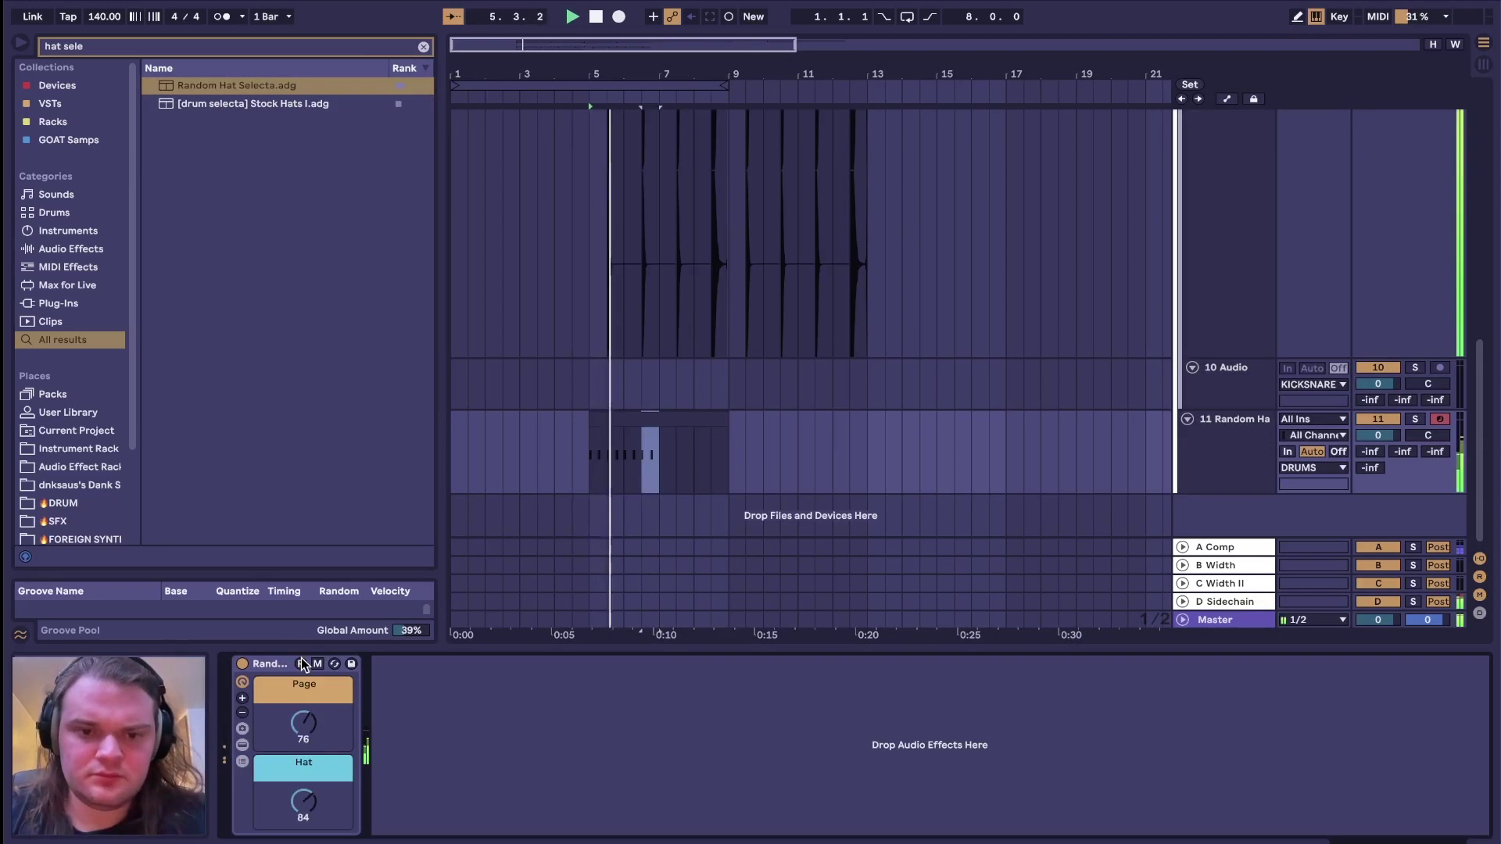
Step: Load the [dnksaus] Ridemaker rack after the hat instrument on the 11 Random Hat track and audition the hats
{"action": "key", "text": "space"}
{"action": "key", "text": "super+f"}
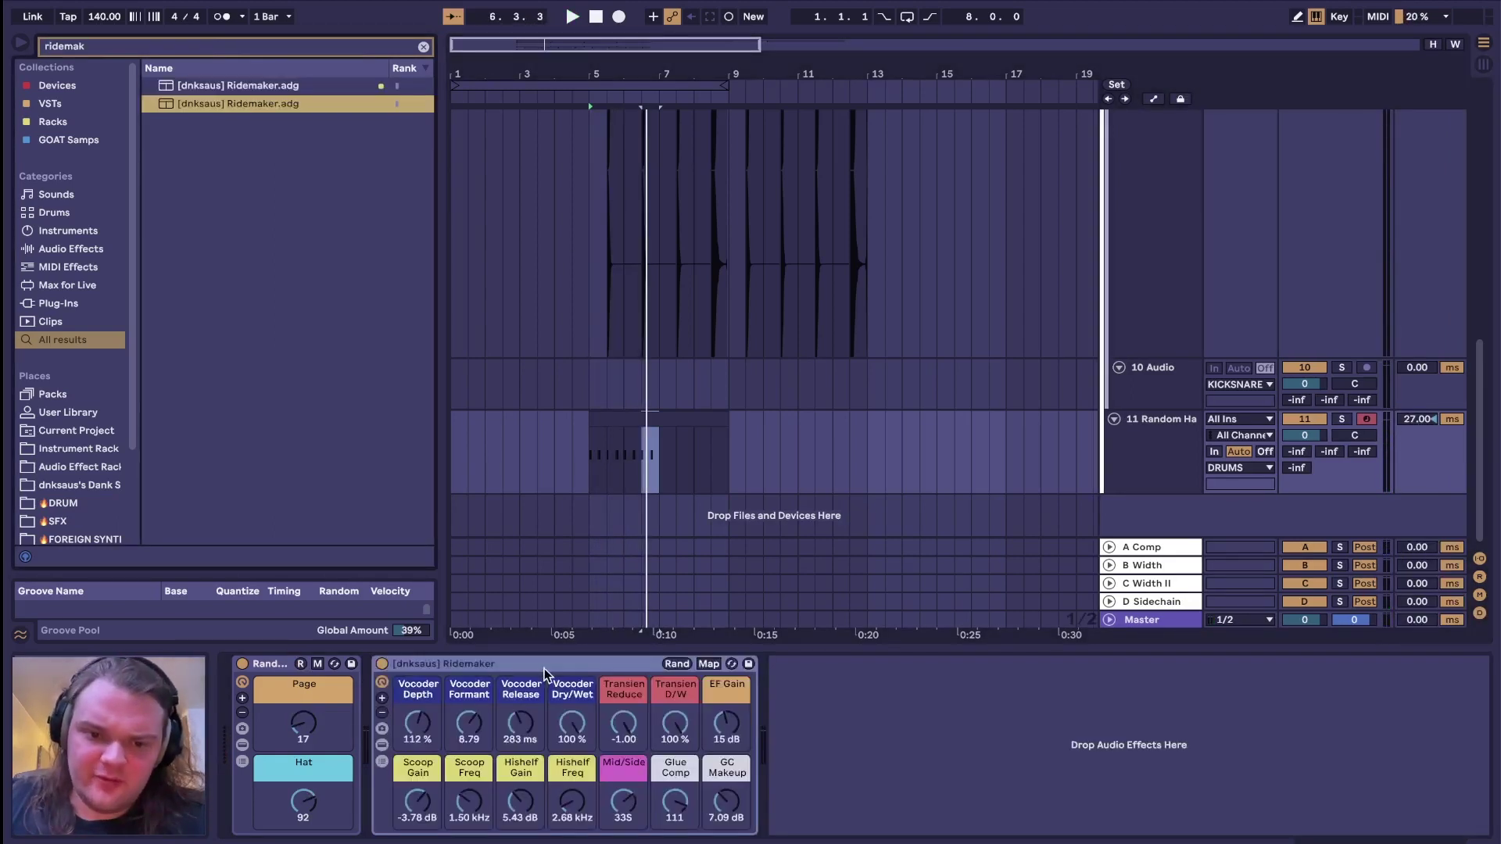
{"action": "key", "text": "space"}
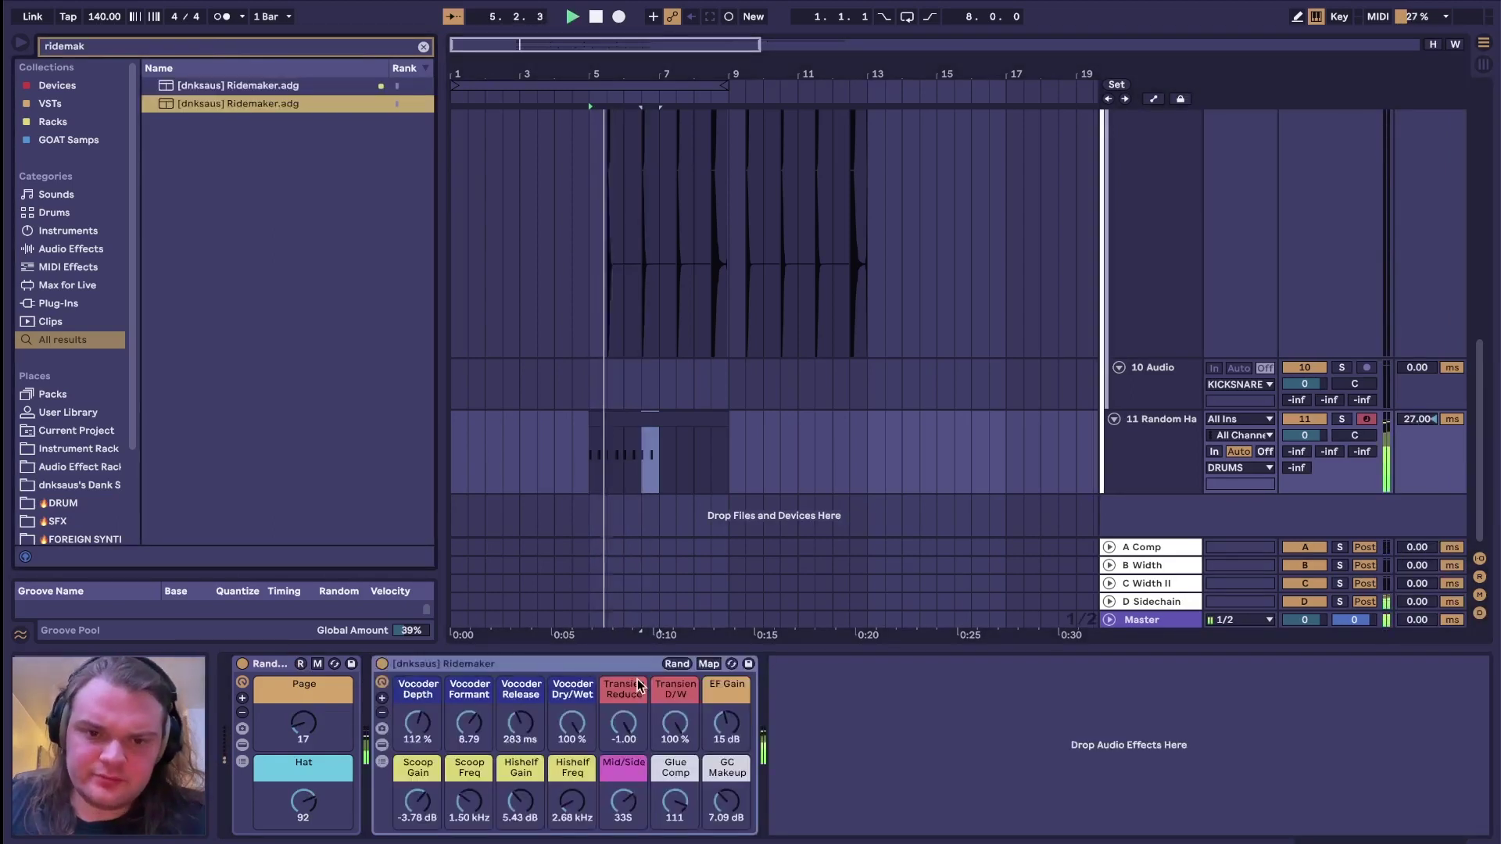
{"action": "key", "text": "space"}
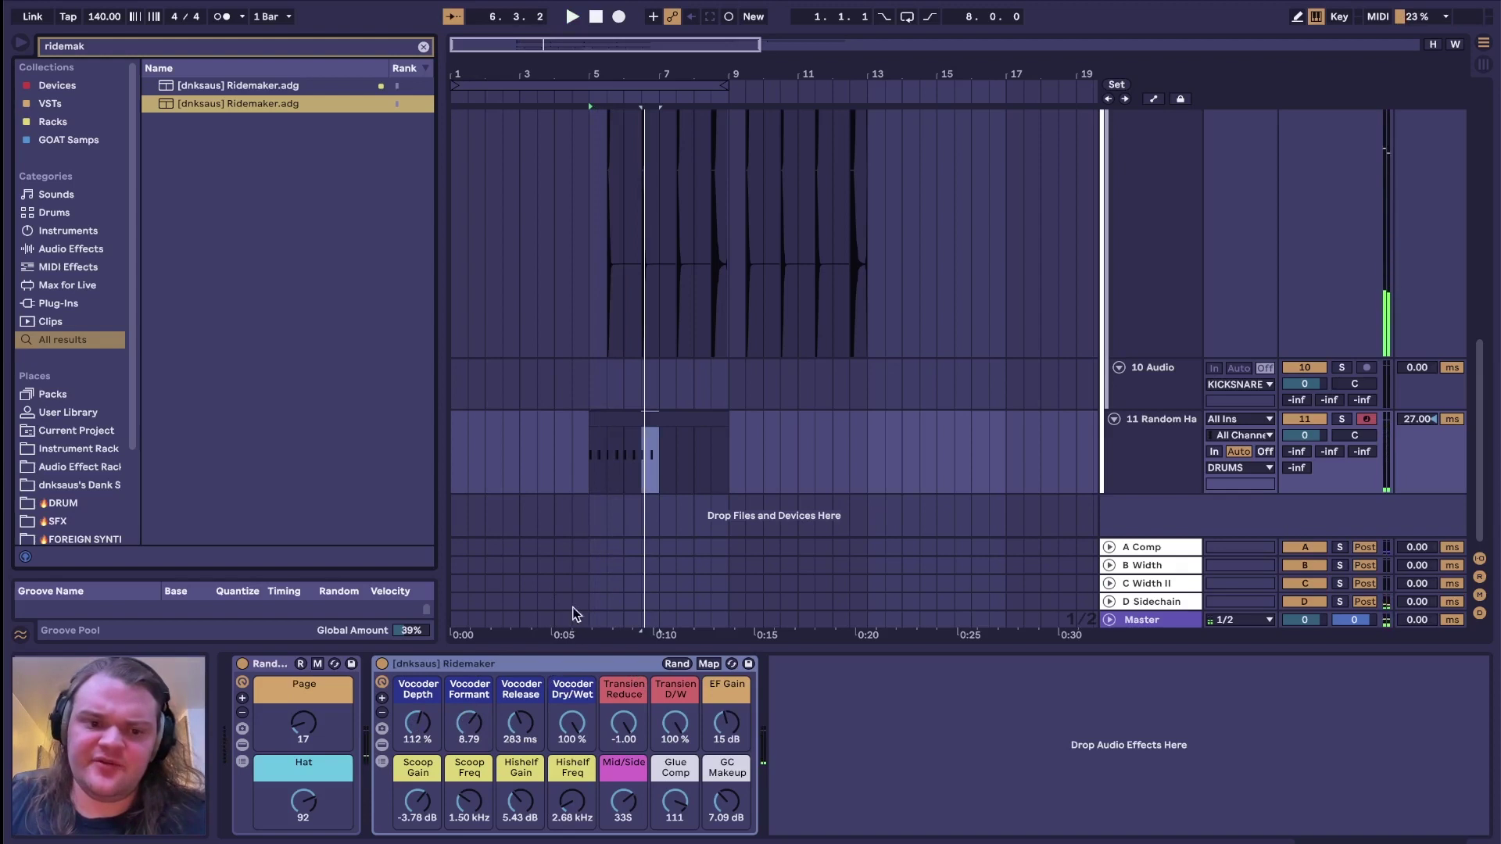
Step: Play the soloed hat pattern of the 11 Random Hat track from bar 5 to hear the Ridemaker effect
{"action": "left_click", "coordinate": [594, 461]}
{"action": "key", "text": "space"}
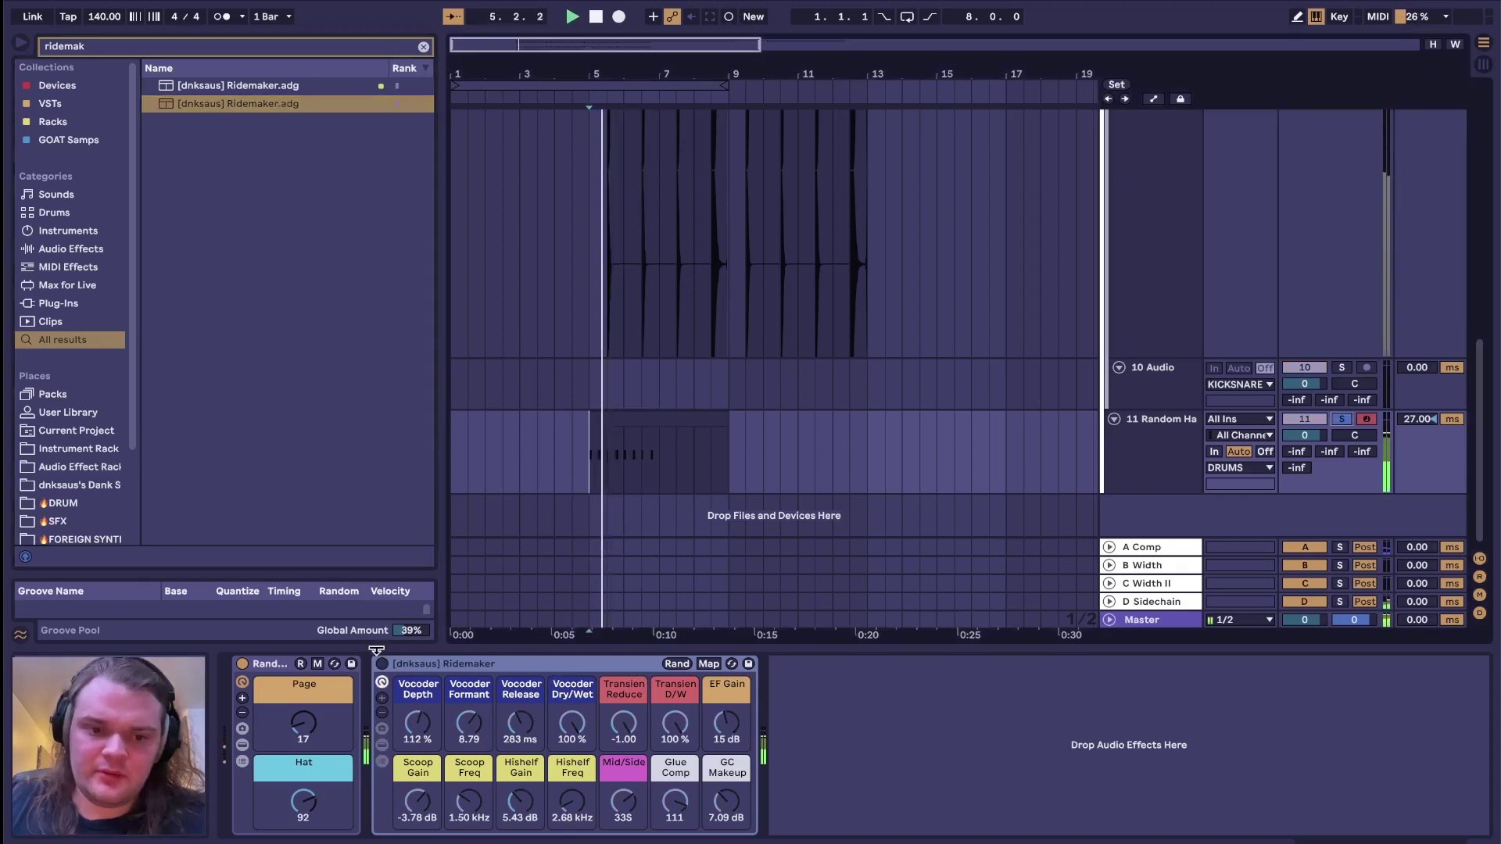
{"action": "key", "text": "space"}
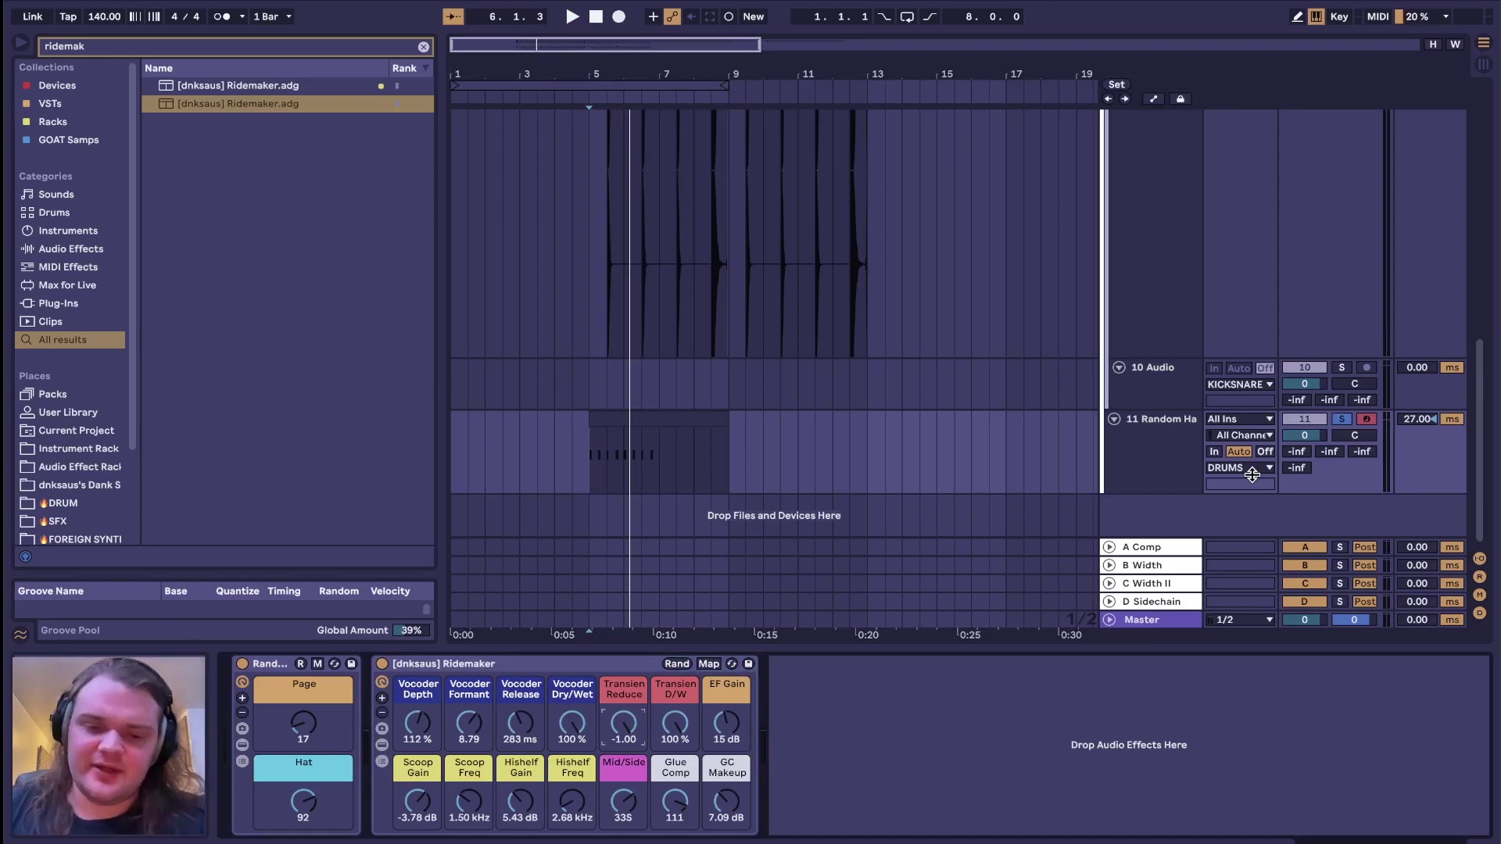
{"action": "key", "text": "space"}
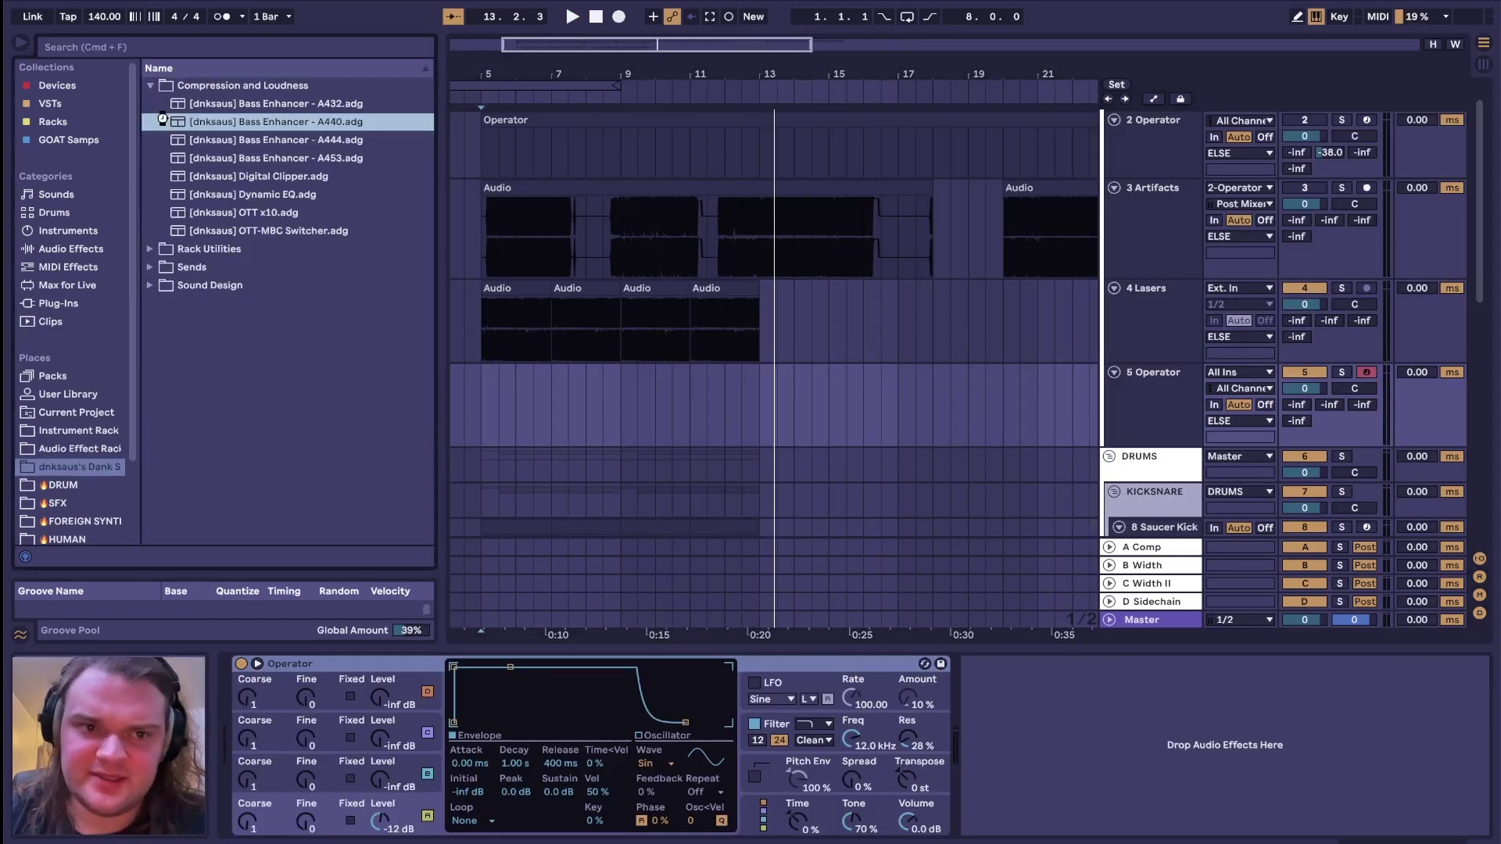
Step: Load the [dnksaus] Bass Enhancer - A440 rack onto the 5 Operator track and recall its E variation
{"action": "double_click", "coordinate": [235, 121]}
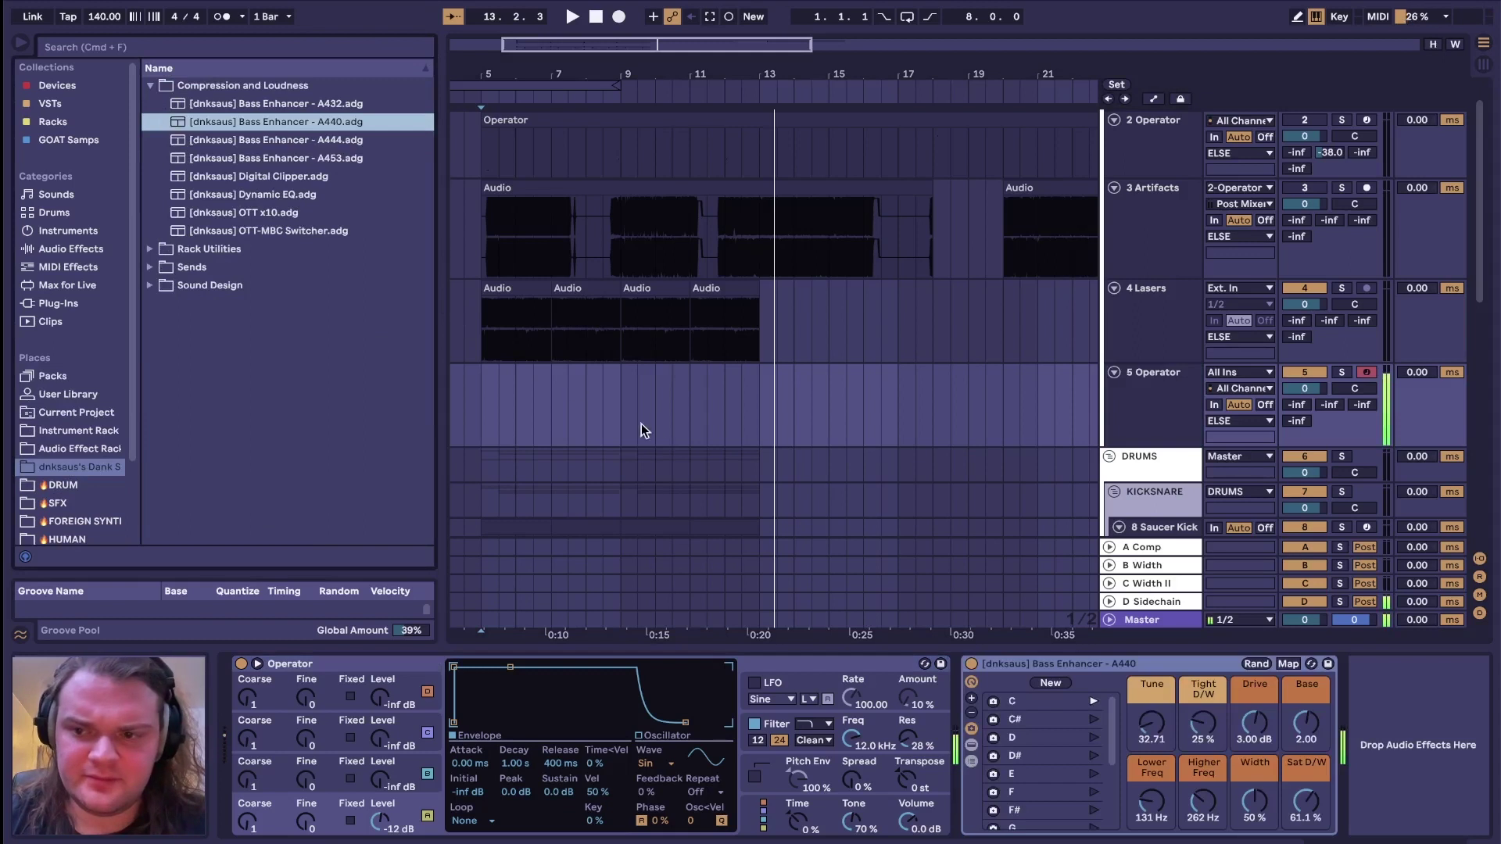
{"action": "left_click", "coordinate": [1093, 774]}
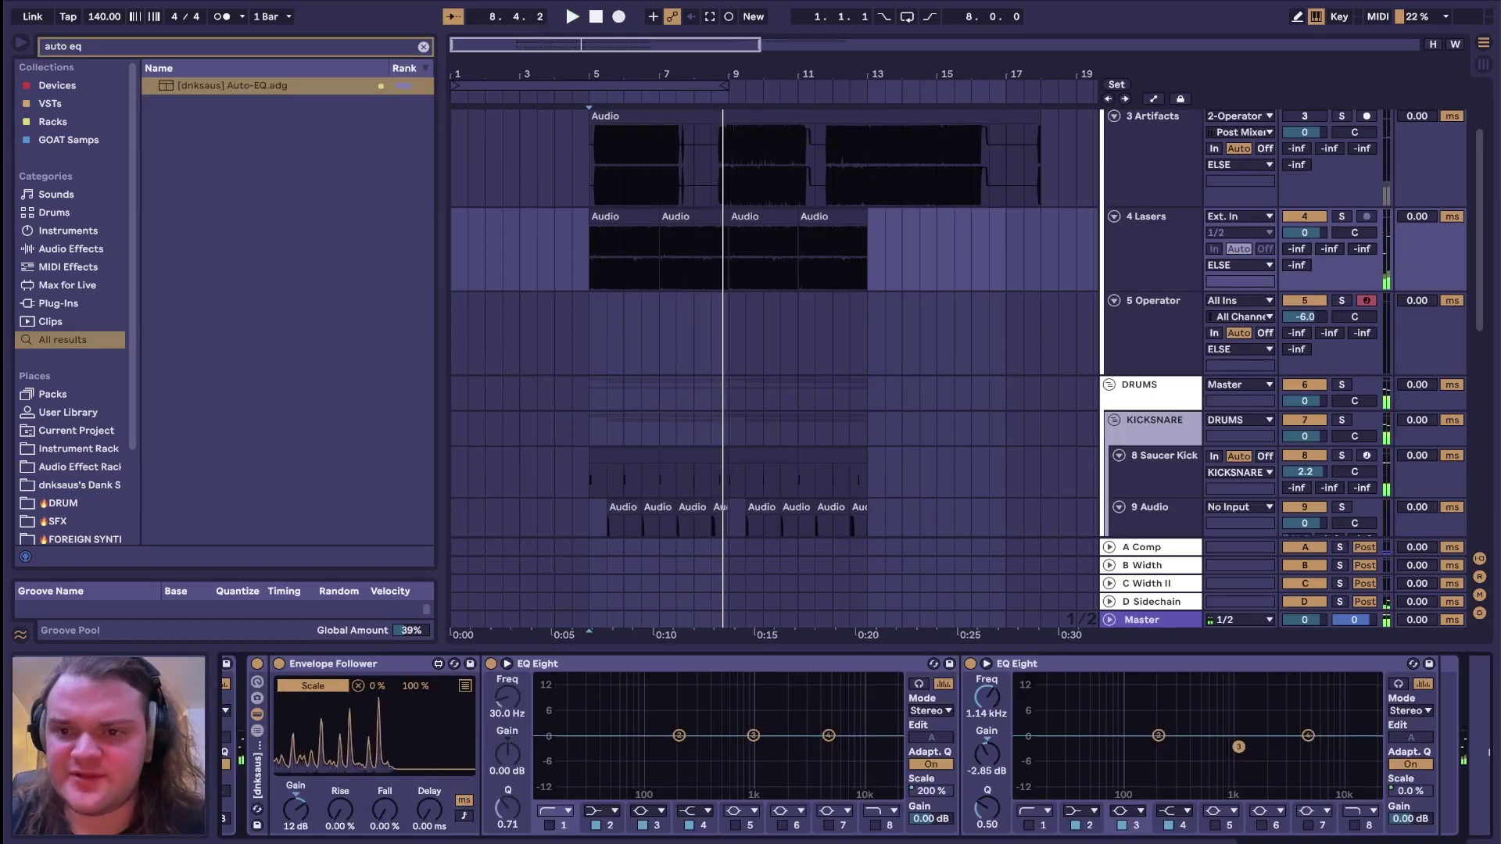
Step: Audition the laser loop through the Auto-EQ and the EQ rack behind it on the 4 Lasers track
{"action": "key", "text": "space"}
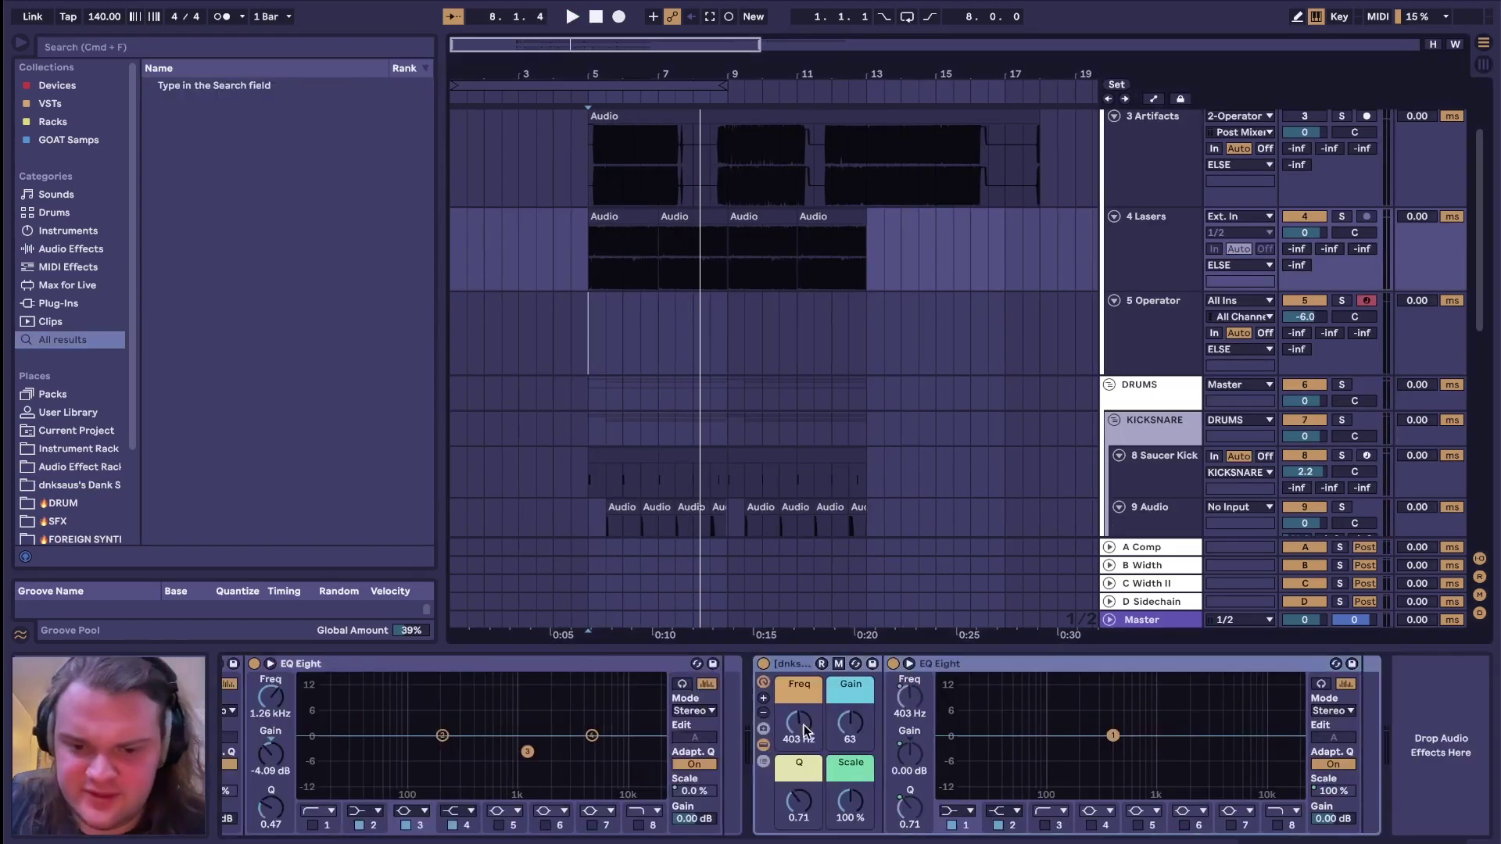
{"action": "key", "text": "space"}
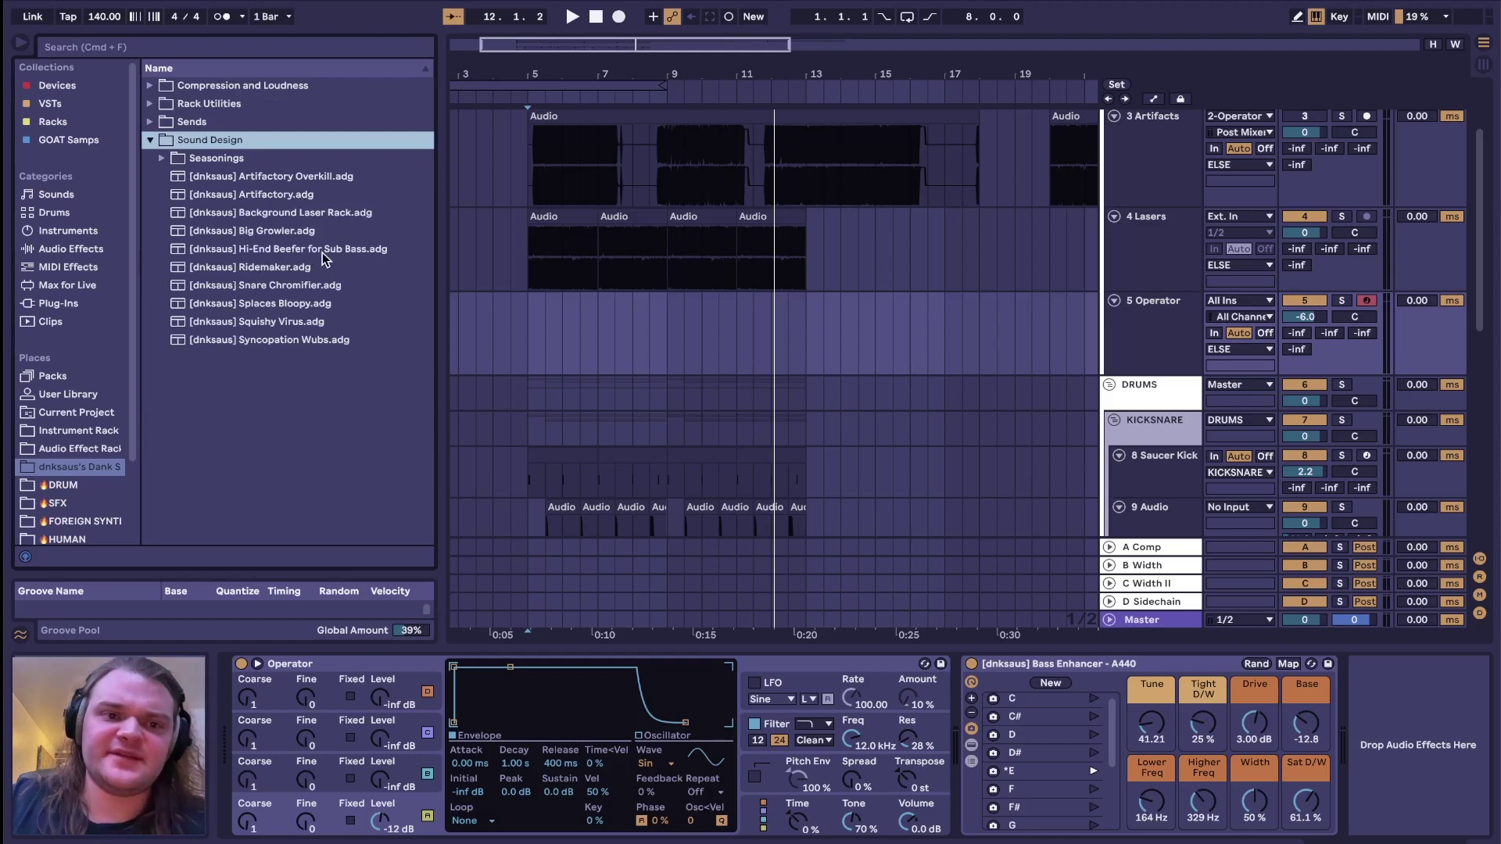
Step: Add the [dnksaus] Hi-End Beefer for Sub Bass rack after the Bass Enhancer on the 5 Operator track
{"action": "left_click", "coordinate": [322, 251]}
{"action": "key", "text": "space"}
{"action": "left_click_drag", "start_coordinate": [322, 251], "coordinate": [629, 768]}
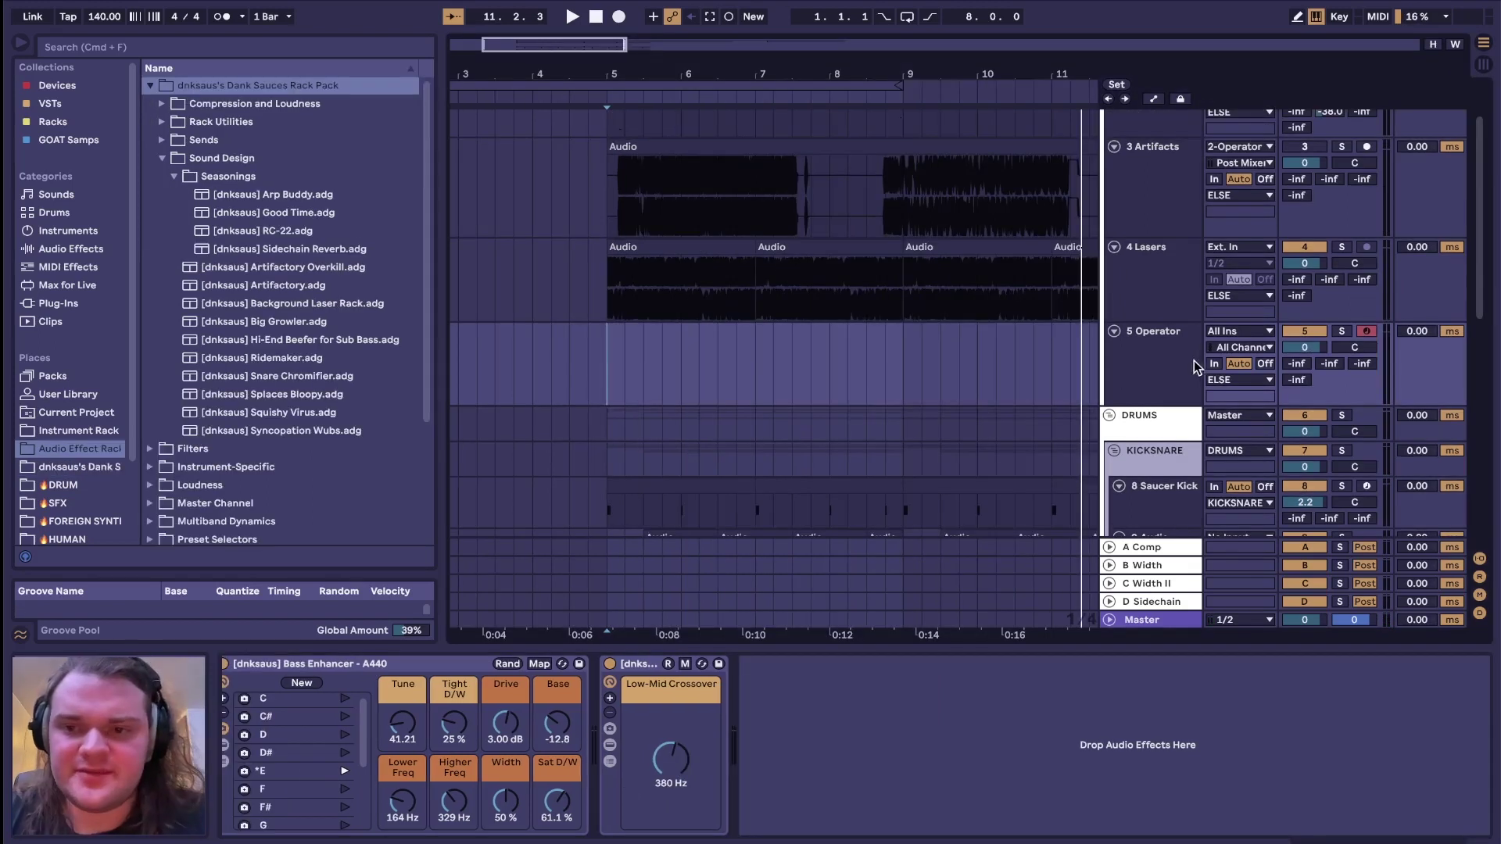
Step: Add the [dnksaus] Big Growler rack to the 6 Operator track and set the Operator's oscillator wave to Square D
{"action": "left_click", "coordinate": [1148, 364]}
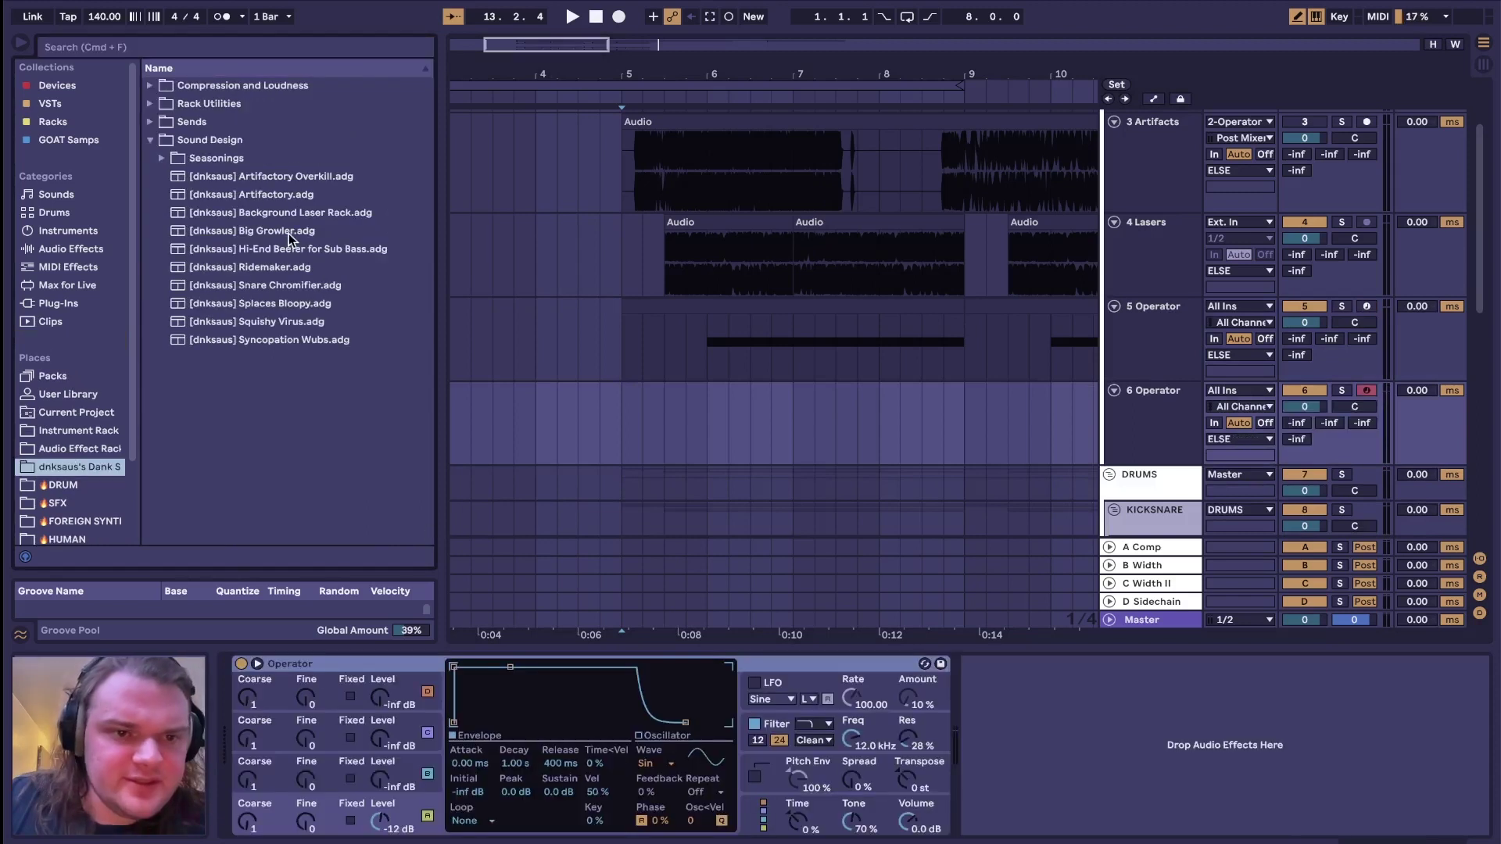
{"action": "left_click", "coordinate": [290, 231]}
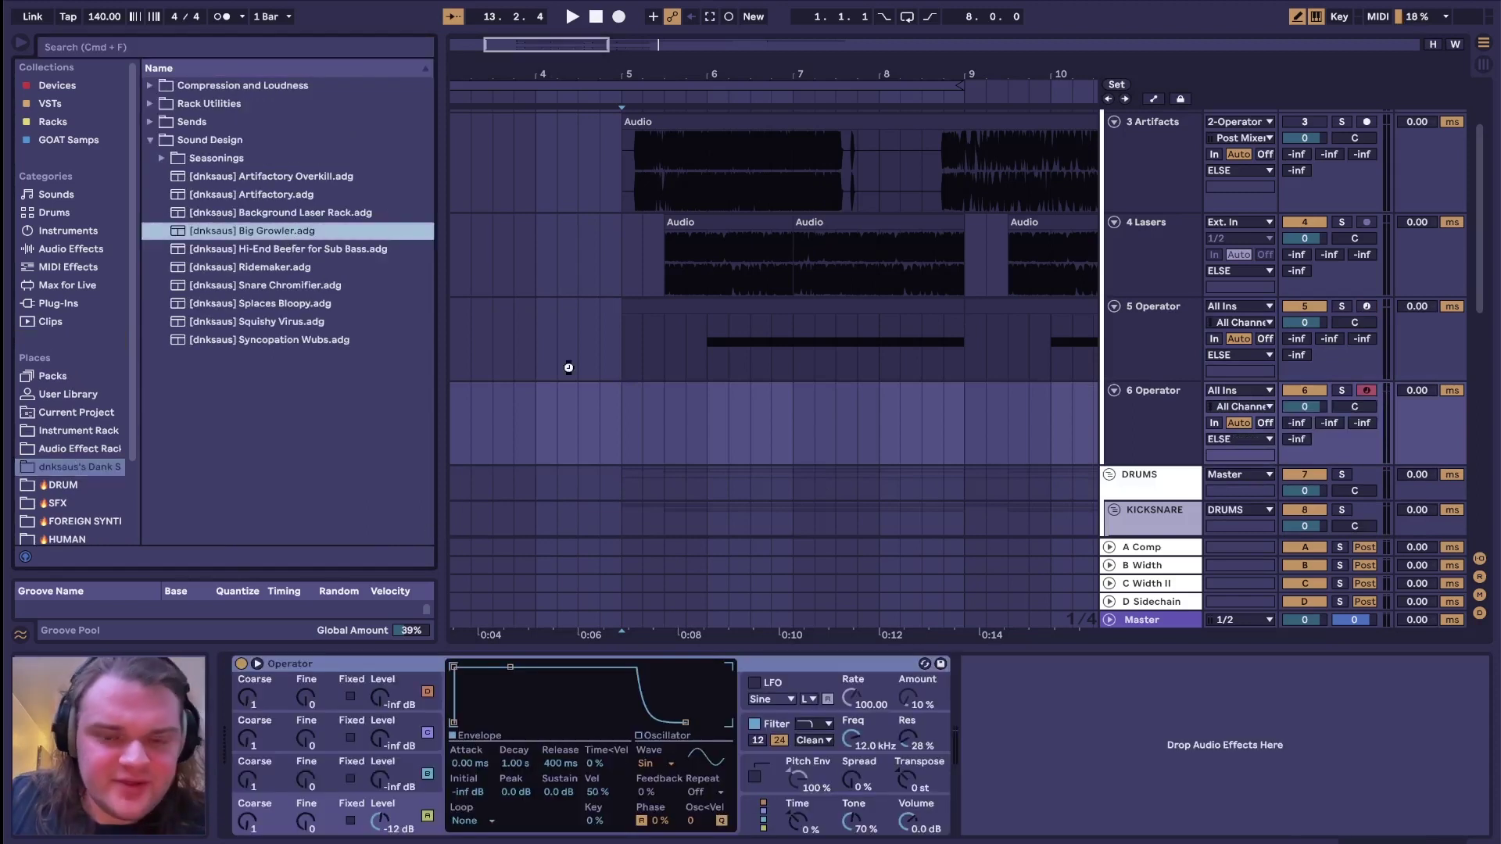
{"action": "left_click", "coordinate": [553, 766]}
{"action": "left_click", "coordinate": [650, 762]}
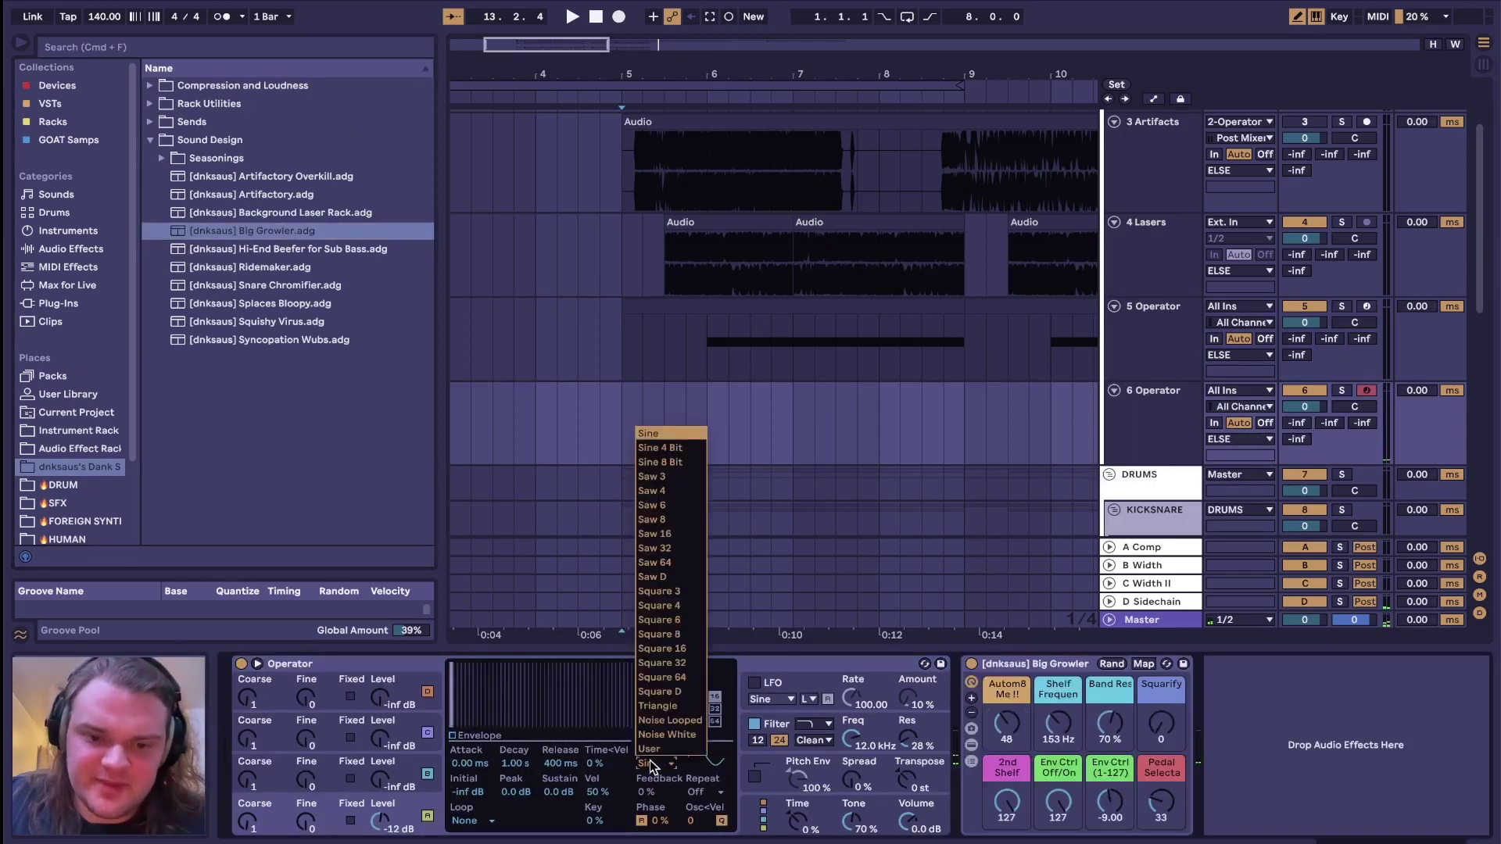
{"action": "left_click", "coordinate": [664, 691]}
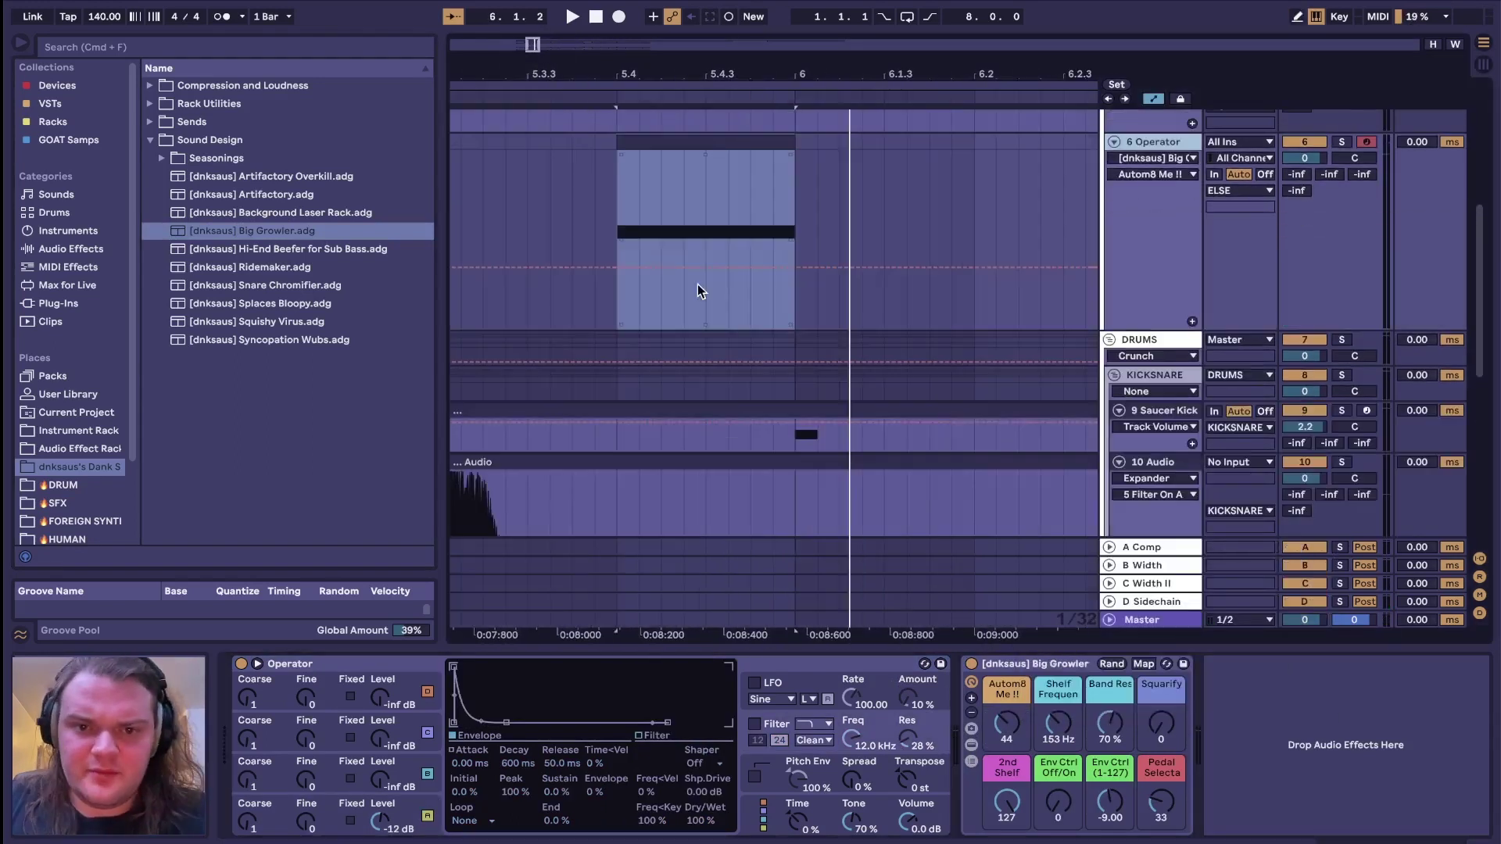
Step: Automate the Autom8 Me !! macro to ramp up from 5.4 and back down by bar 6 on the 6 Operator clip
{"action": "left_click", "coordinate": [618, 265]}
{"action": "mouse_move", "coordinate": [618, 266]}
{"action": "left_mouse_down"}
{"action": "mouse_move", "coordinate": [618, 298]}
{"action": "mouse_move", "coordinate": [640, 272]}
{"action": "left_mouse_up"}
{"action": "key", "text": "space"}
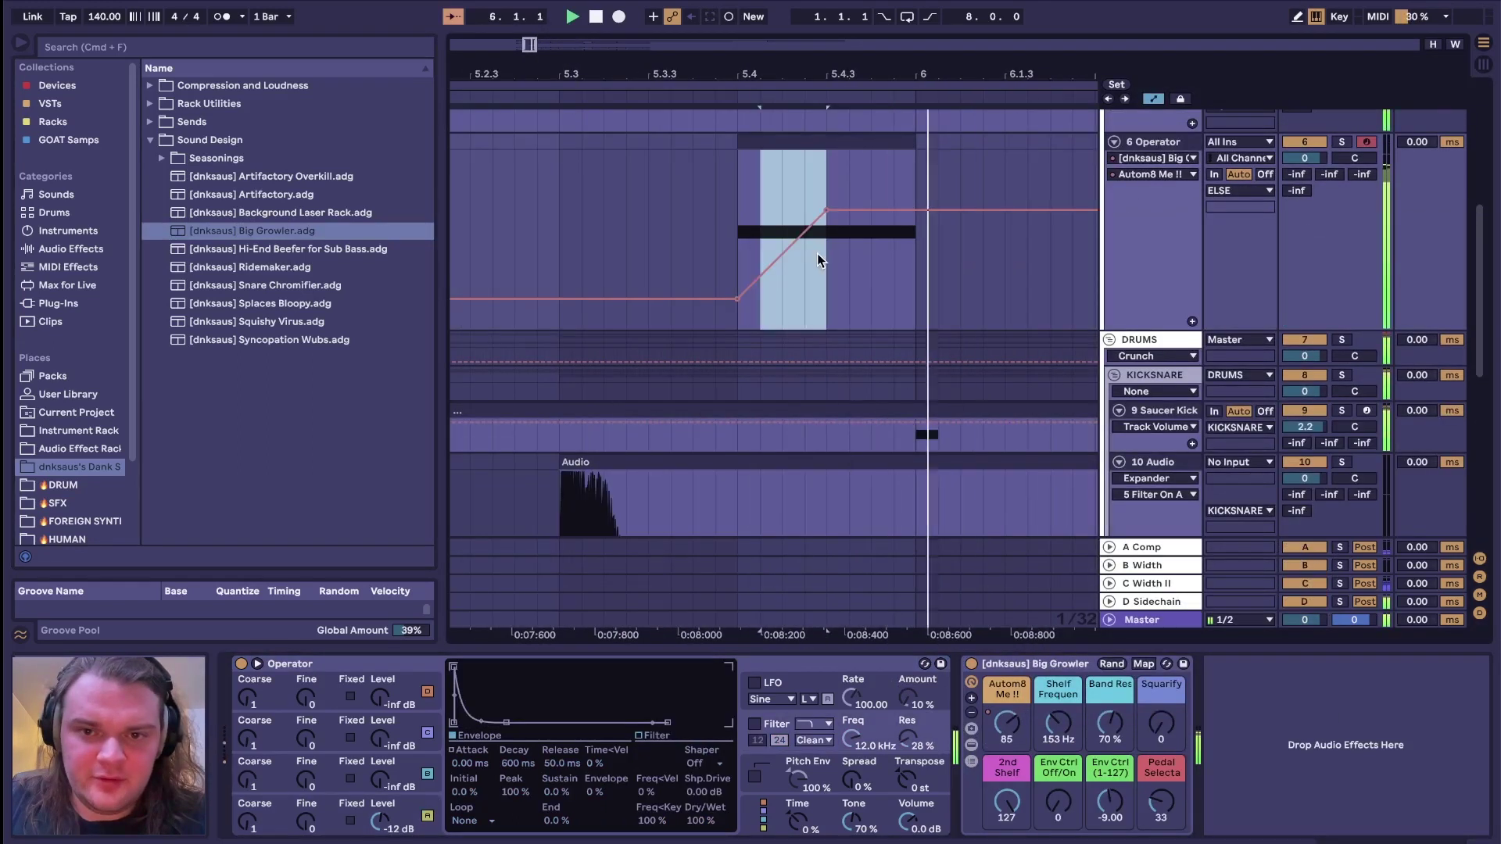
{"action": "left_click_drag", "start_coordinate": [849, 210], "coordinate": [915, 300]}
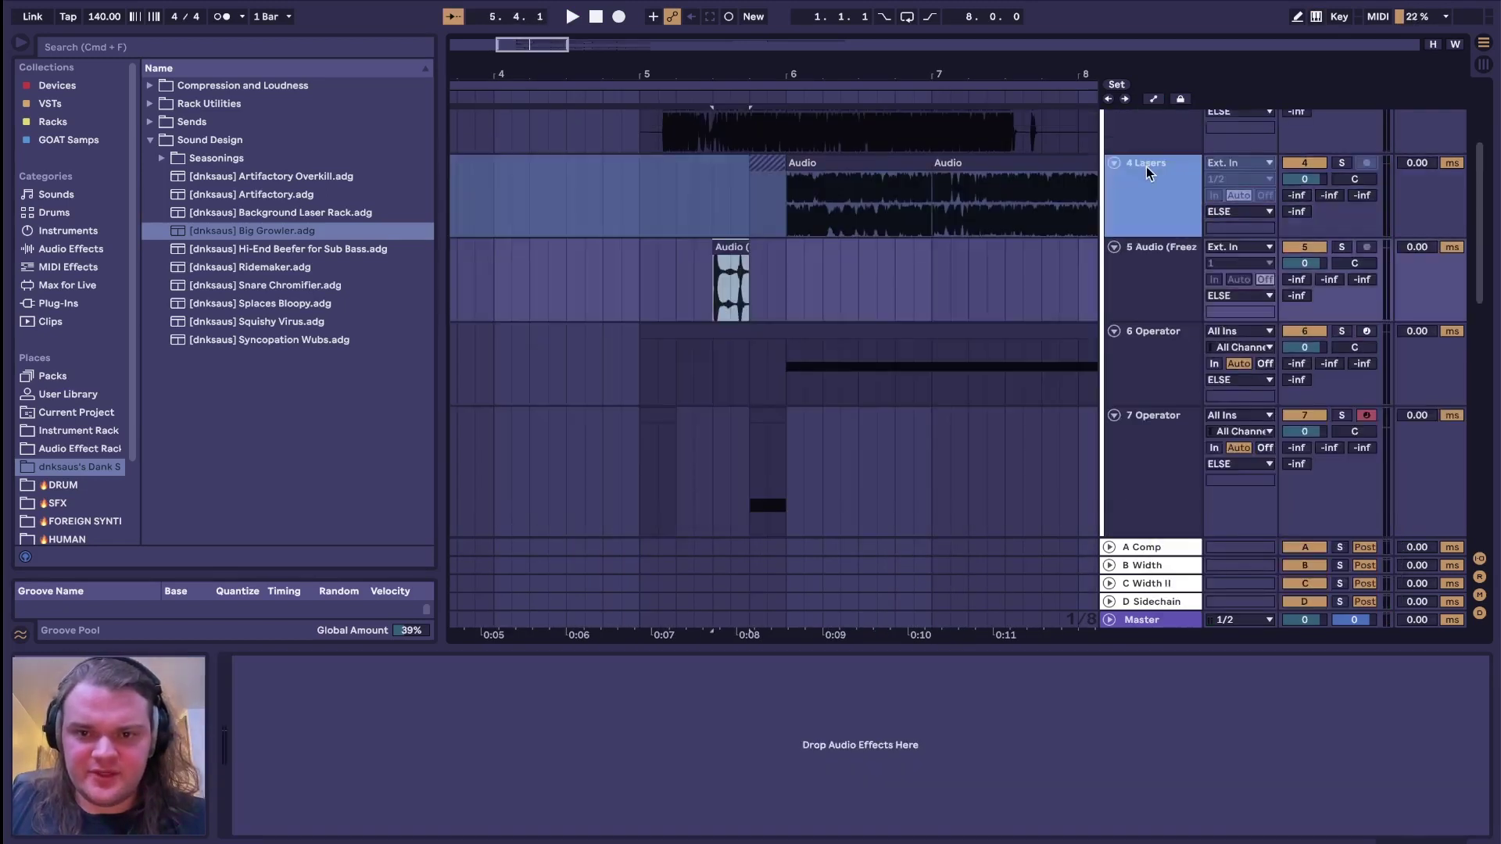
Step: Search for "splac" and load the [dnksaus] Splaces Bloopy rack onto the 5 Audio (Freeze) track
{"action": "right_click", "coordinate": [1153, 184]}
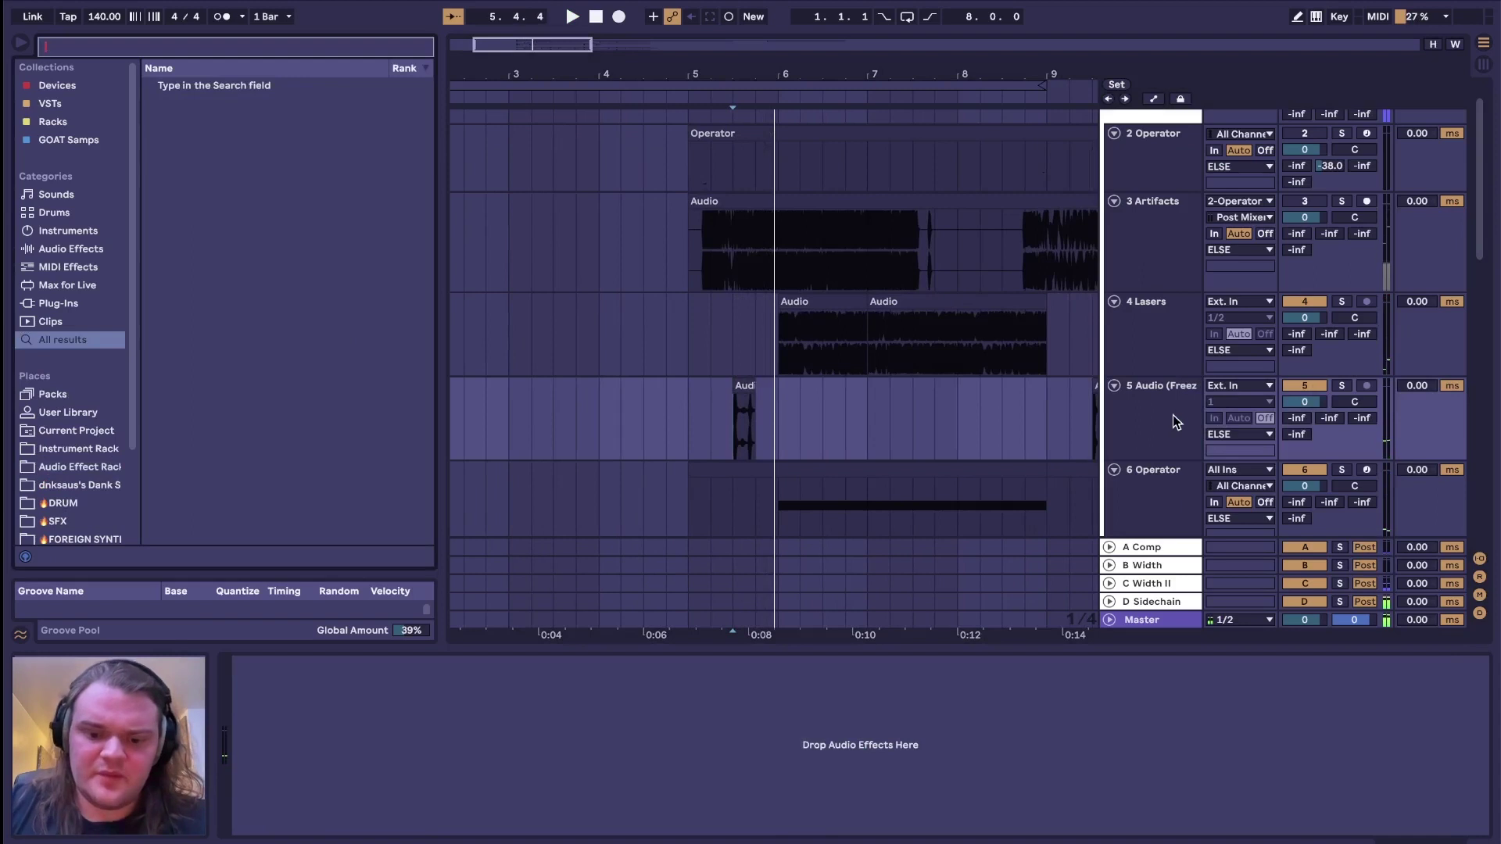
{"action": "type", "text": "splac"}
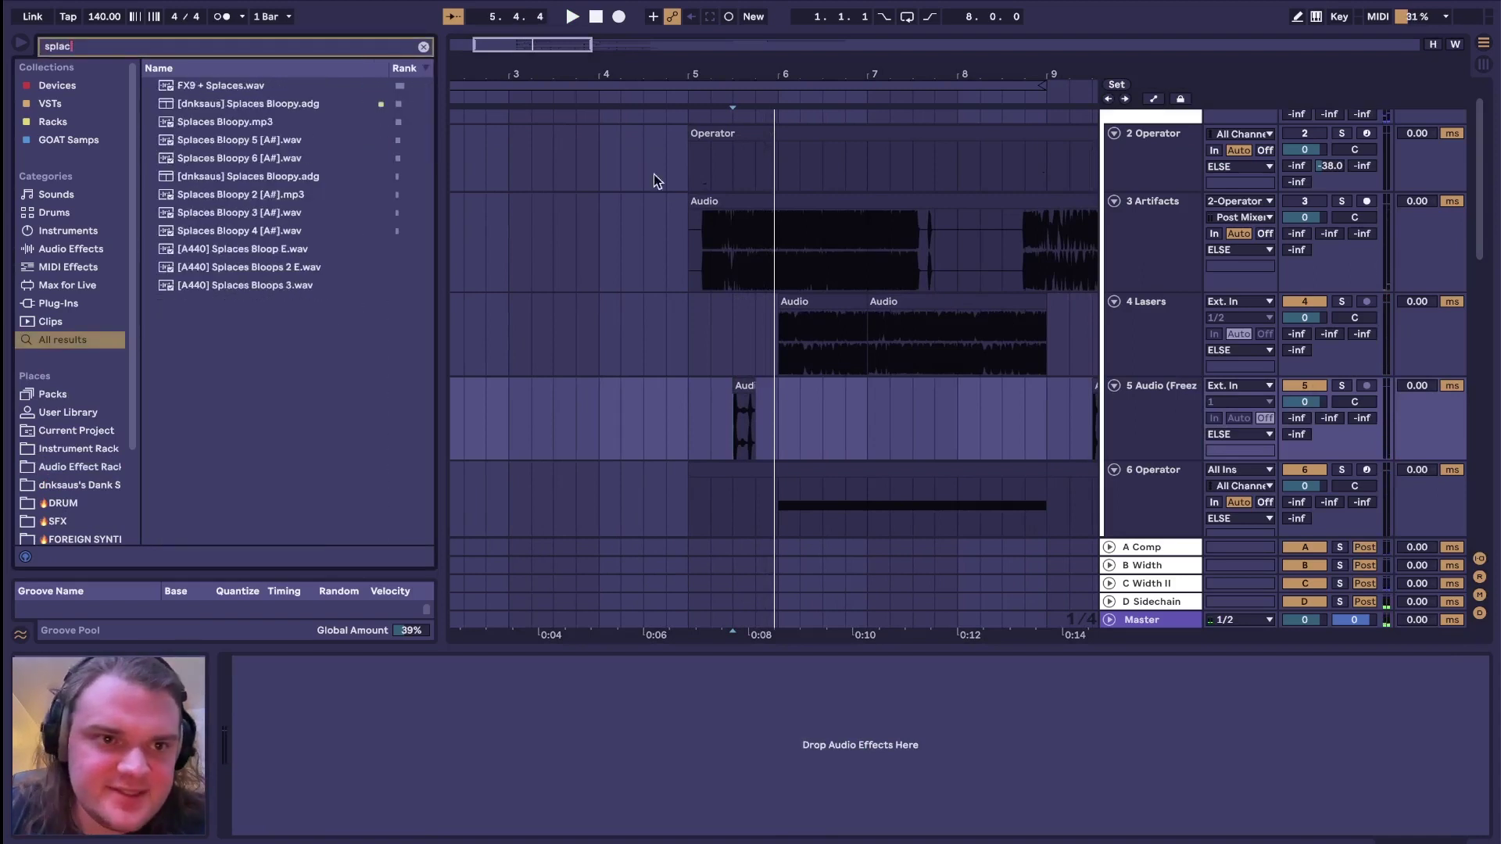
{"action": "left_click_drag", "start_coordinate": [304, 110], "coordinate": [343, 716]}
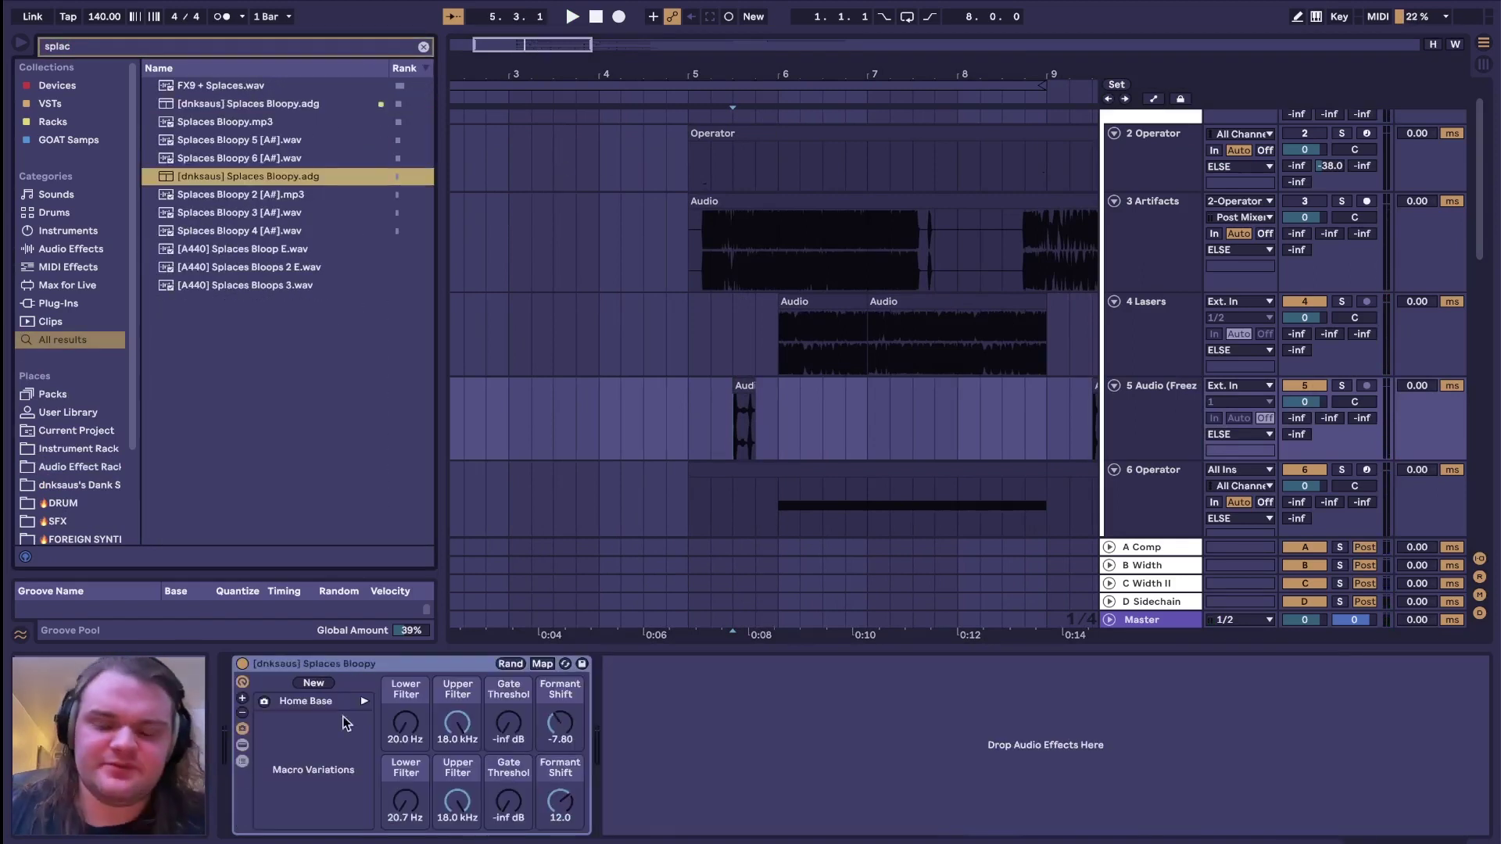
Step: Play the frozen audio clip at 5.3 on track 5 through the Splaces Bloopy rack
{"action": "left_click", "coordinate": [720, 424]}
{"action": "scroll", "coordinate": [736, 415], "scroll_direction": "up", "scroll_amount": 5}
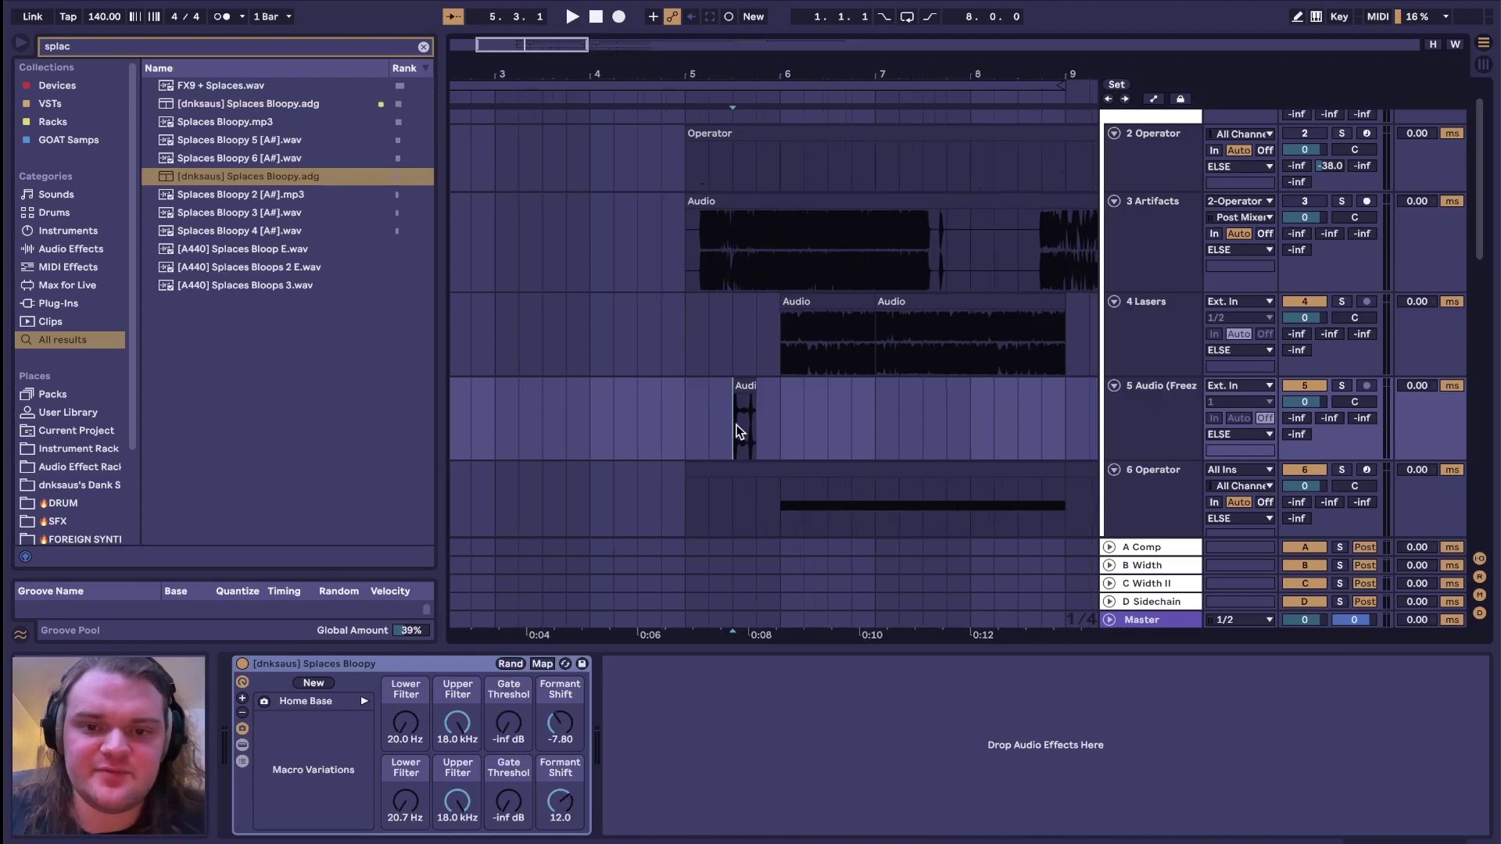
{"action": "scroll", "coordinate": [721, 426], "scroll_direction": "up", "scroll_amount": 4}
{"action": "key", "text": "space"}
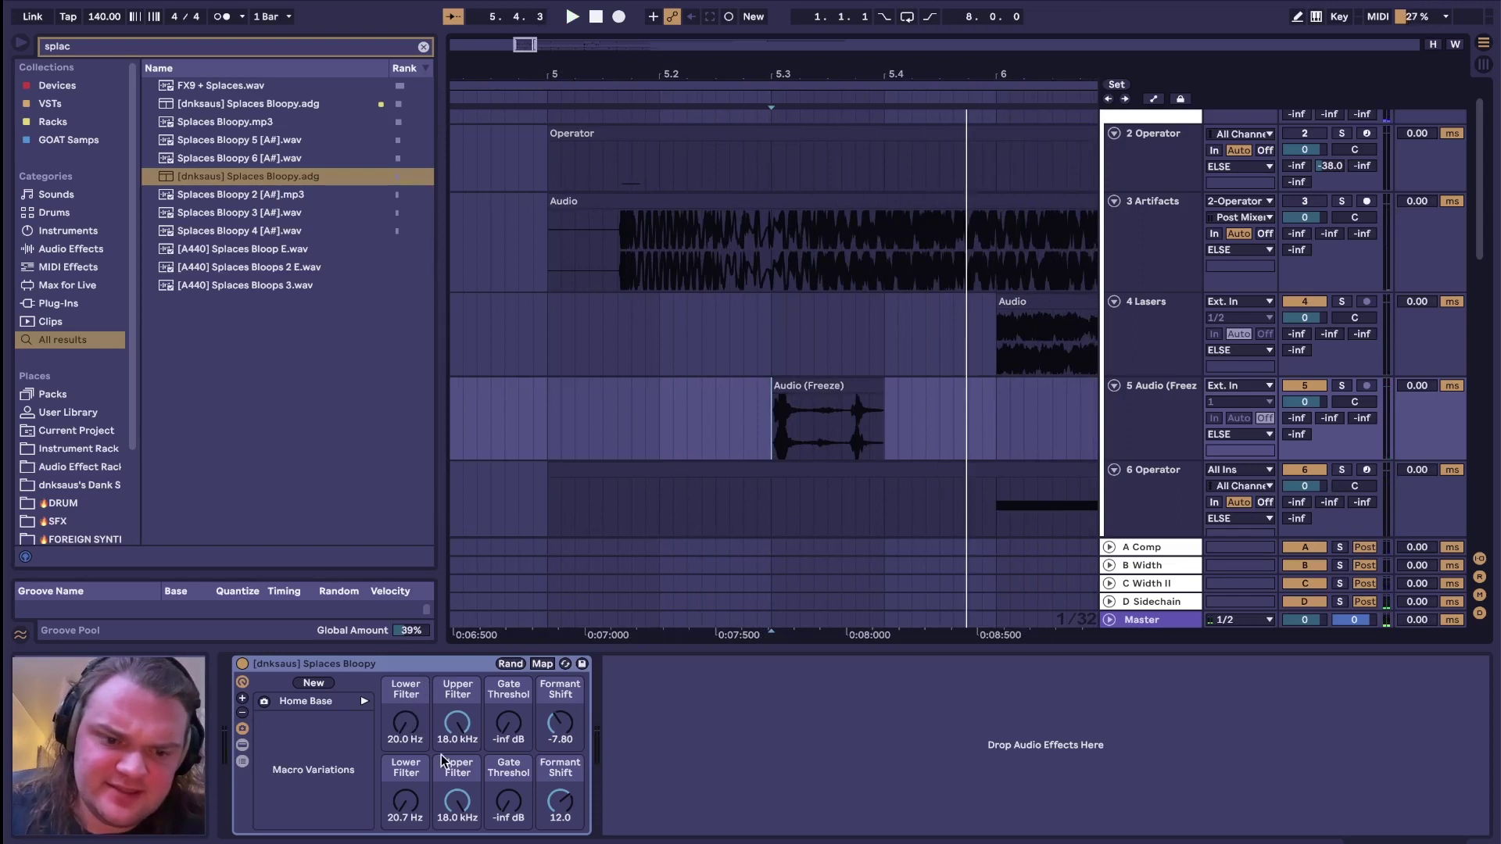
{"action": "key", "text": "space"}
Step: Try the second pair of Lower and Upper Filter macros in Splaces Bloopy, setting the Upper Filter to 200 Hz
{"action": "left_click_drag", "start_coordinate": [408, 804], "coordinate": [408, 802]}
{"action": "left_click_drag", "start_coordinate": [457, 803], "coordinate": [458, 822]}
{"action": "double_click", "coordinate": [403, 805]}
{"action": "double_click", "coordinate": [461, 804]}
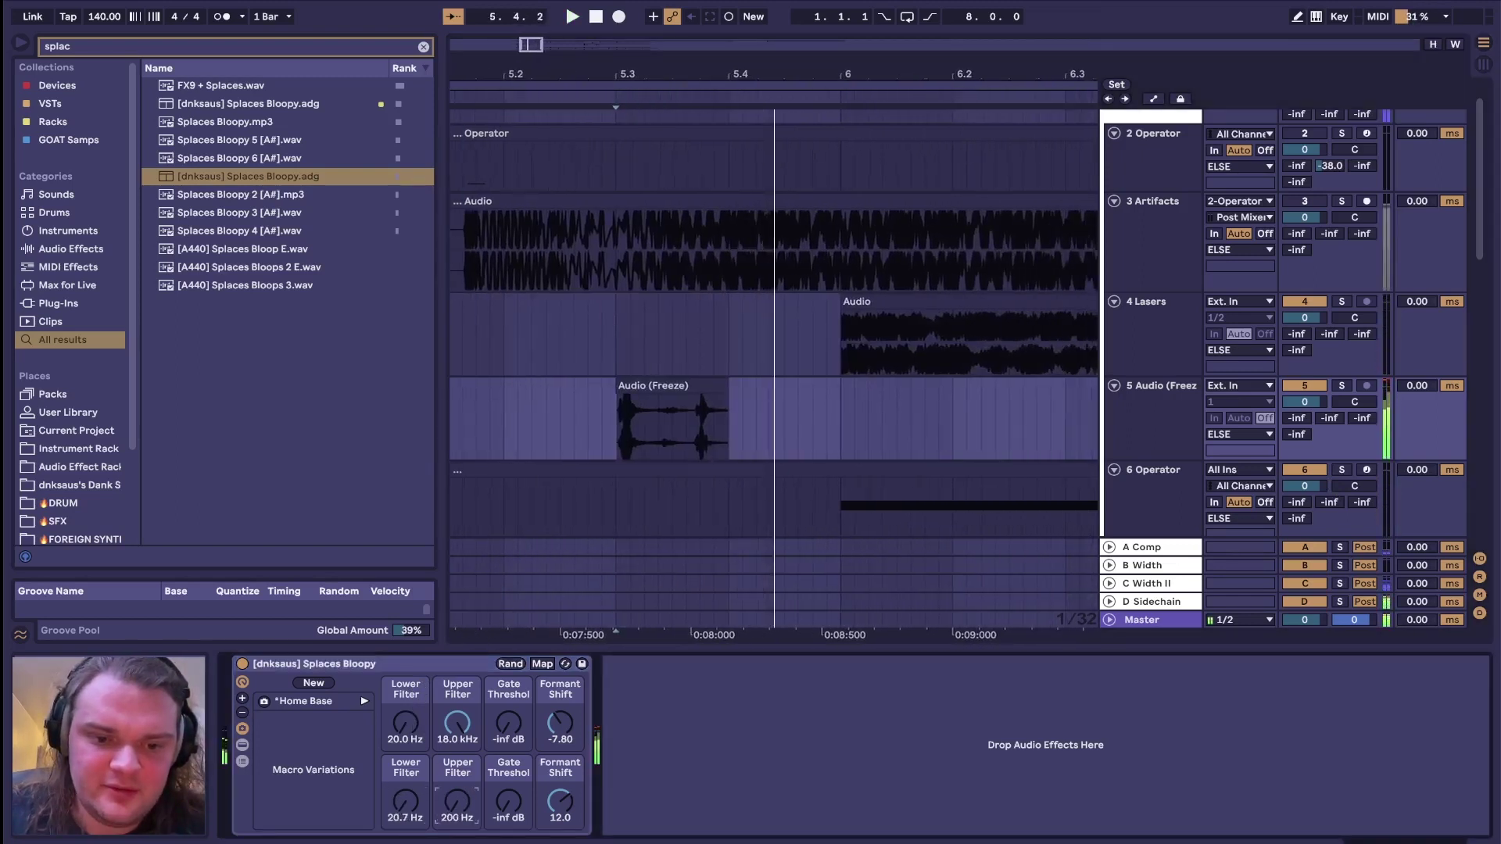
Step: Draw a mid-clip peak returning to 200 Hz in the Upper Filter automation on track 5, and bring up the second Formant Shift macro's automation
{"action": "key", "text": "a"}
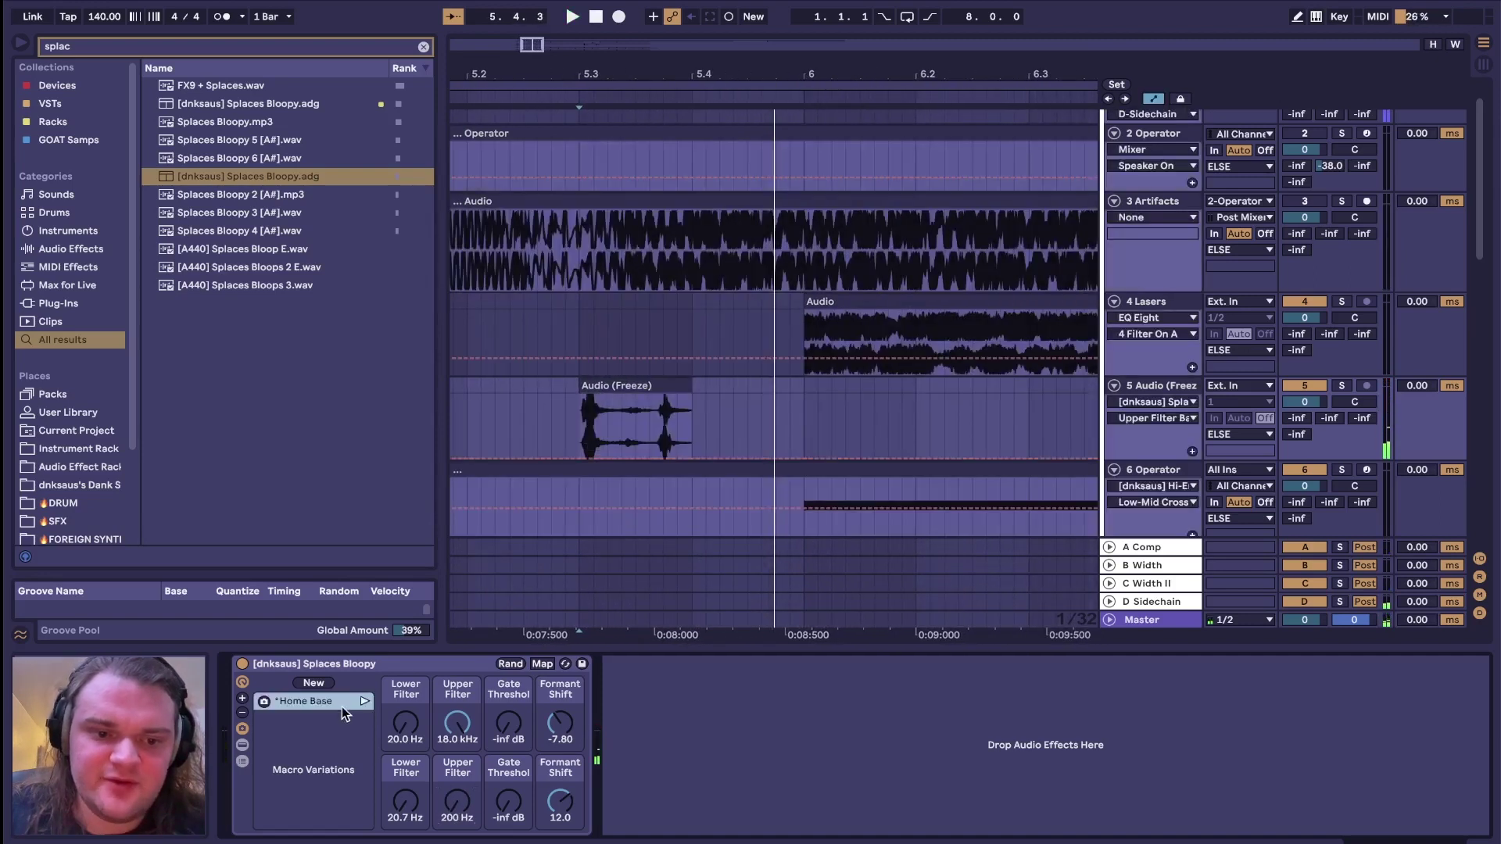
{"action": "left_click_drag", "start_coordinate": [624, 454], "coordinate": [635, 396]}
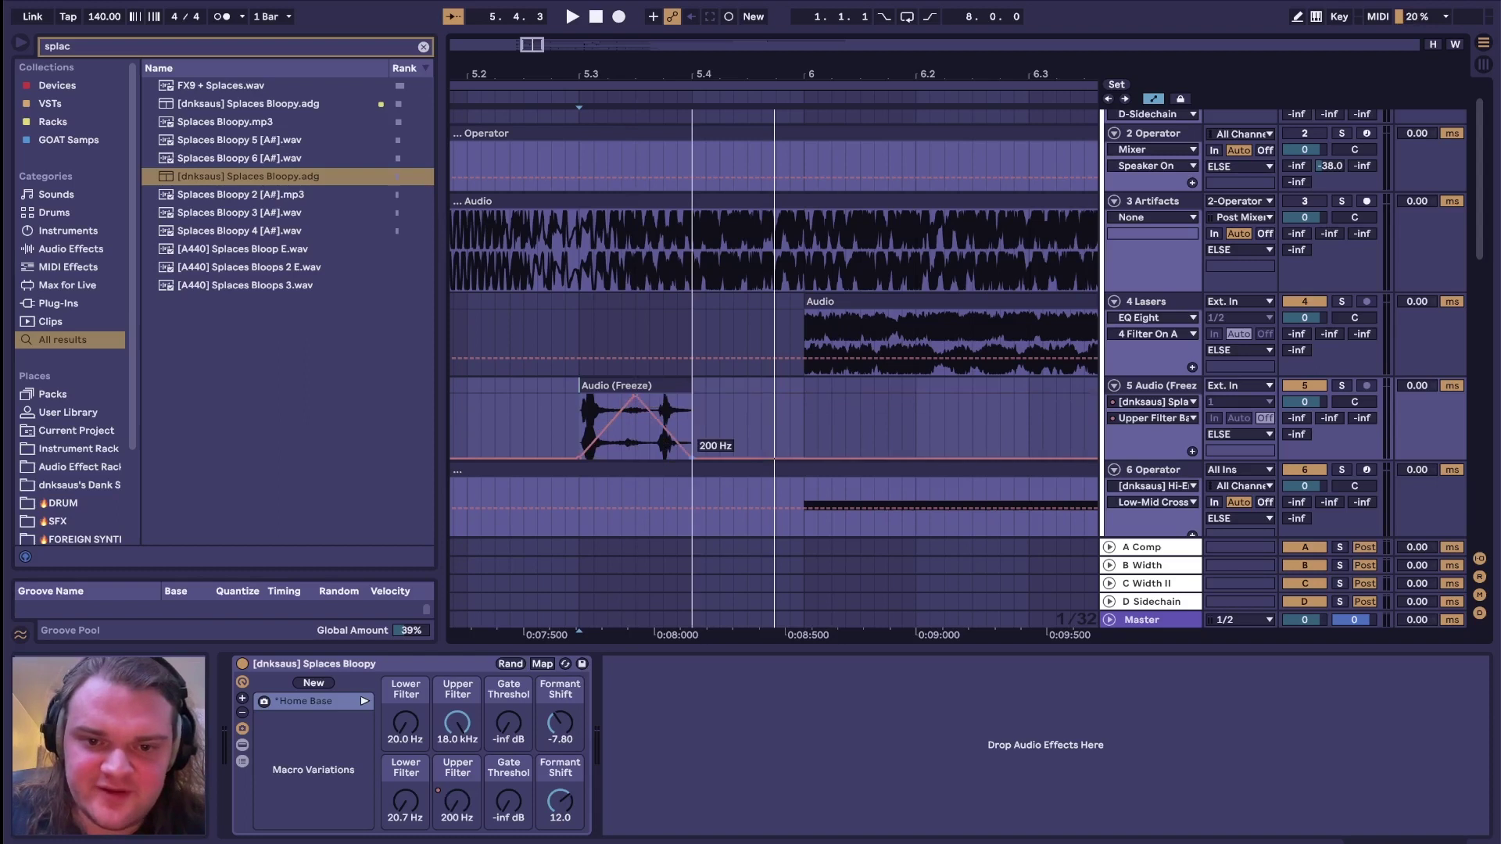
{"action": "right_click", "coordinate": [560, 801]}
{"action": "left_click", "coordinate": [575, 749]}
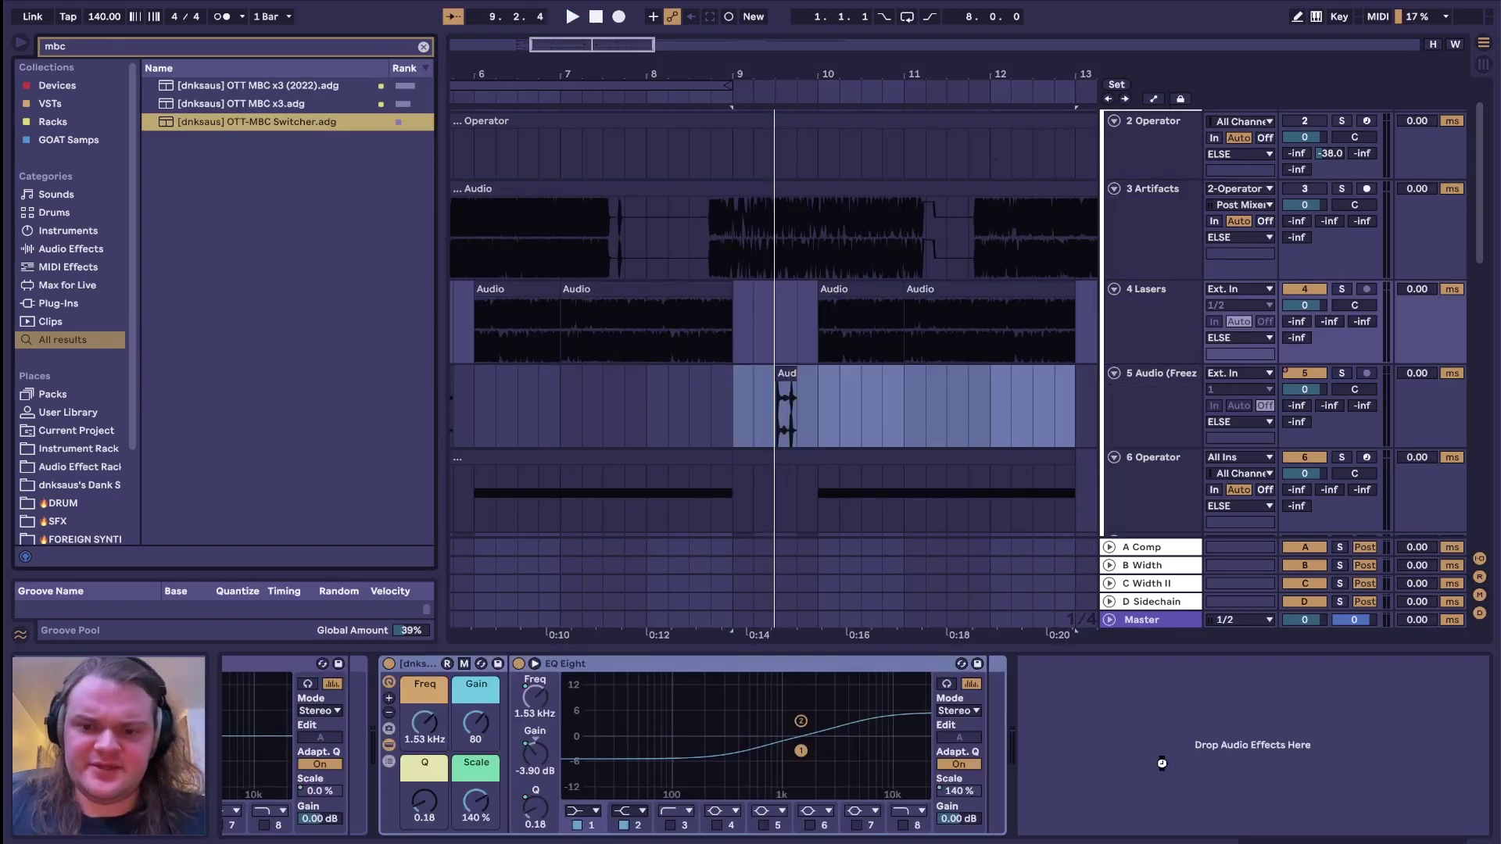
Step: Place the [dnksaus] OTT-MBC Switcher rack after the EQ on the 4 Lasers track and audition its Dank MBC variation
{"action": "left_click", "coordinate": [423, 47]}
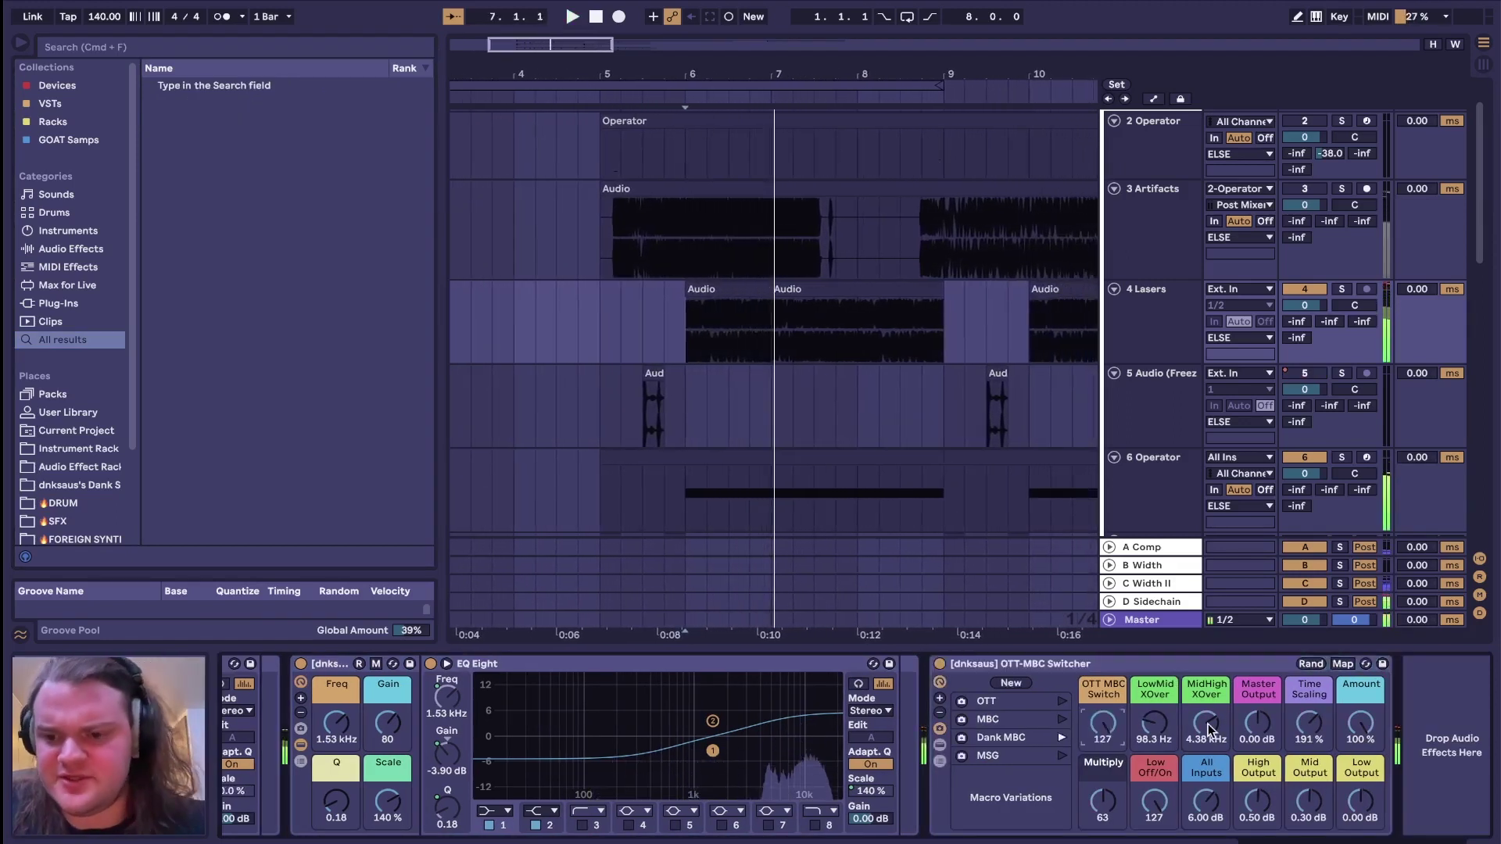
{"action": "left_click_drag", "start_coordinate": [1209, 729], "coordinate": [1210, 738]}
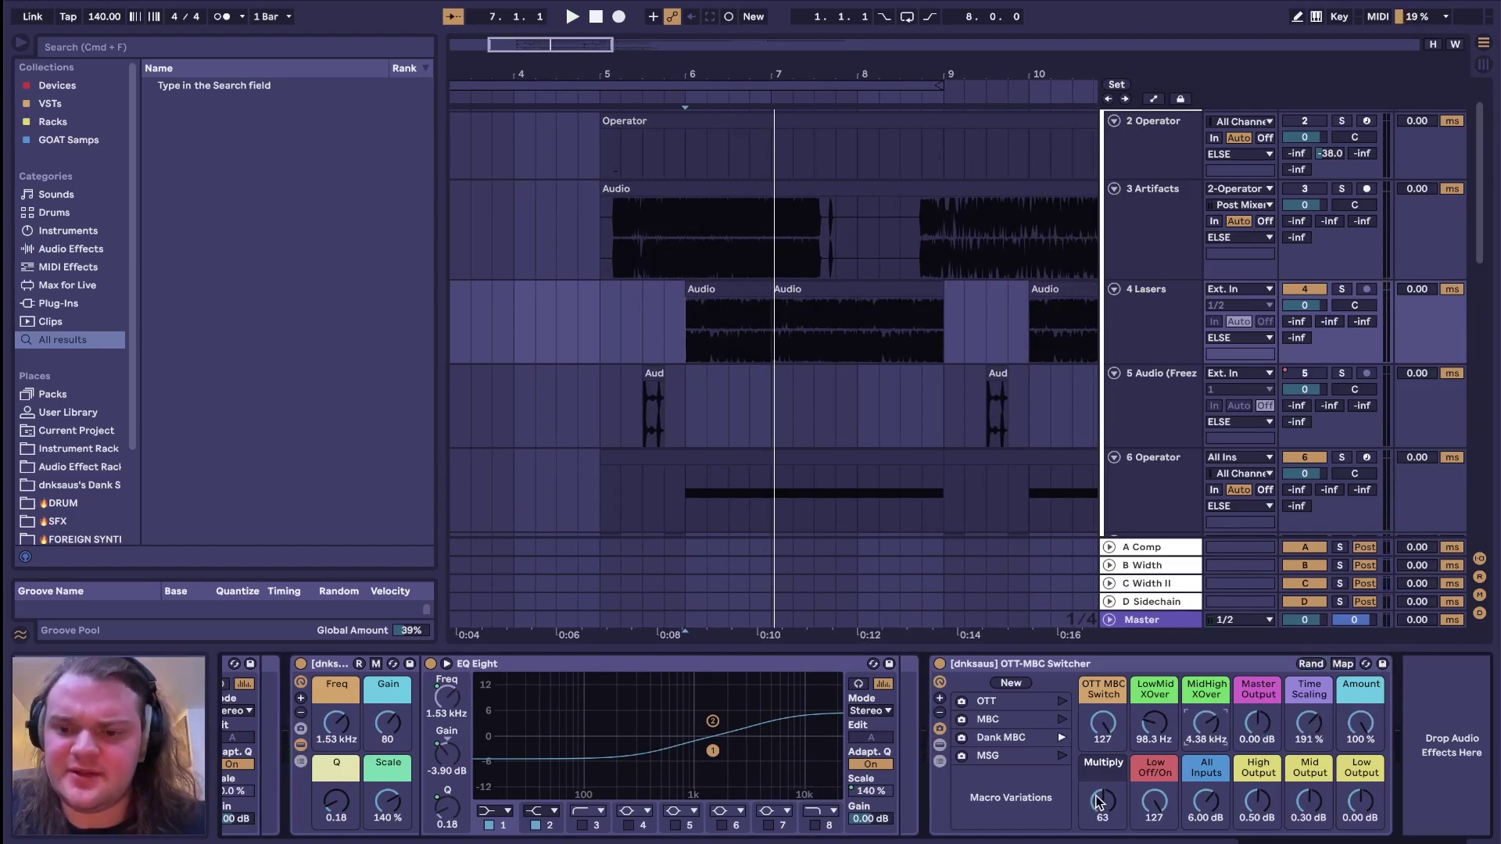
{"action": "key", "text": "space"}
{"action": "key", "text": "space"}
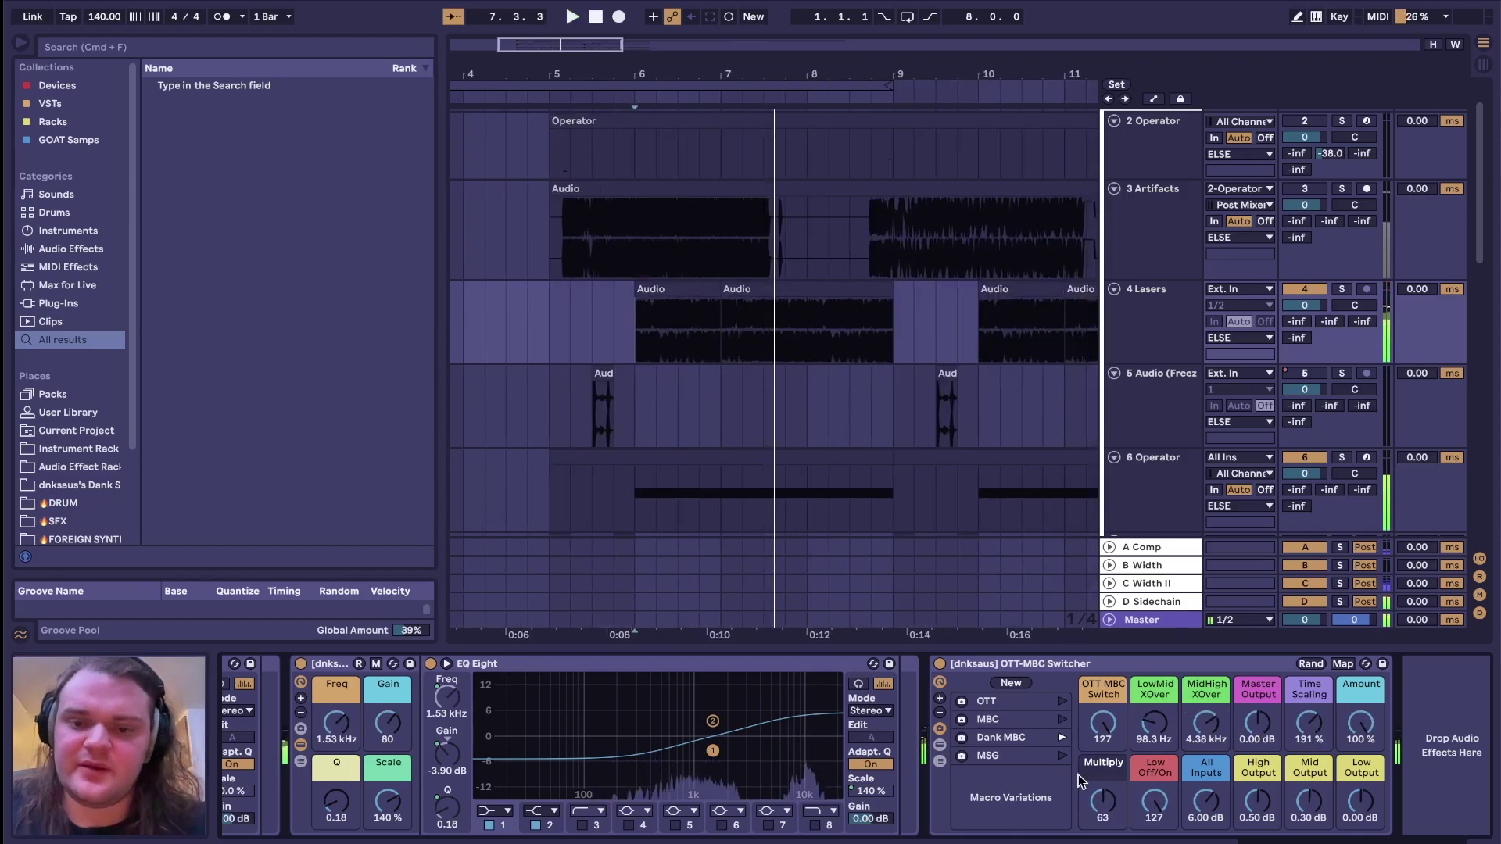
Step: Compare the MBC and MSG variations of the OTT-MBC Switcher against playback and return to Dank MBC
{"action": "left_click", "coordinate": [1063, 738]}
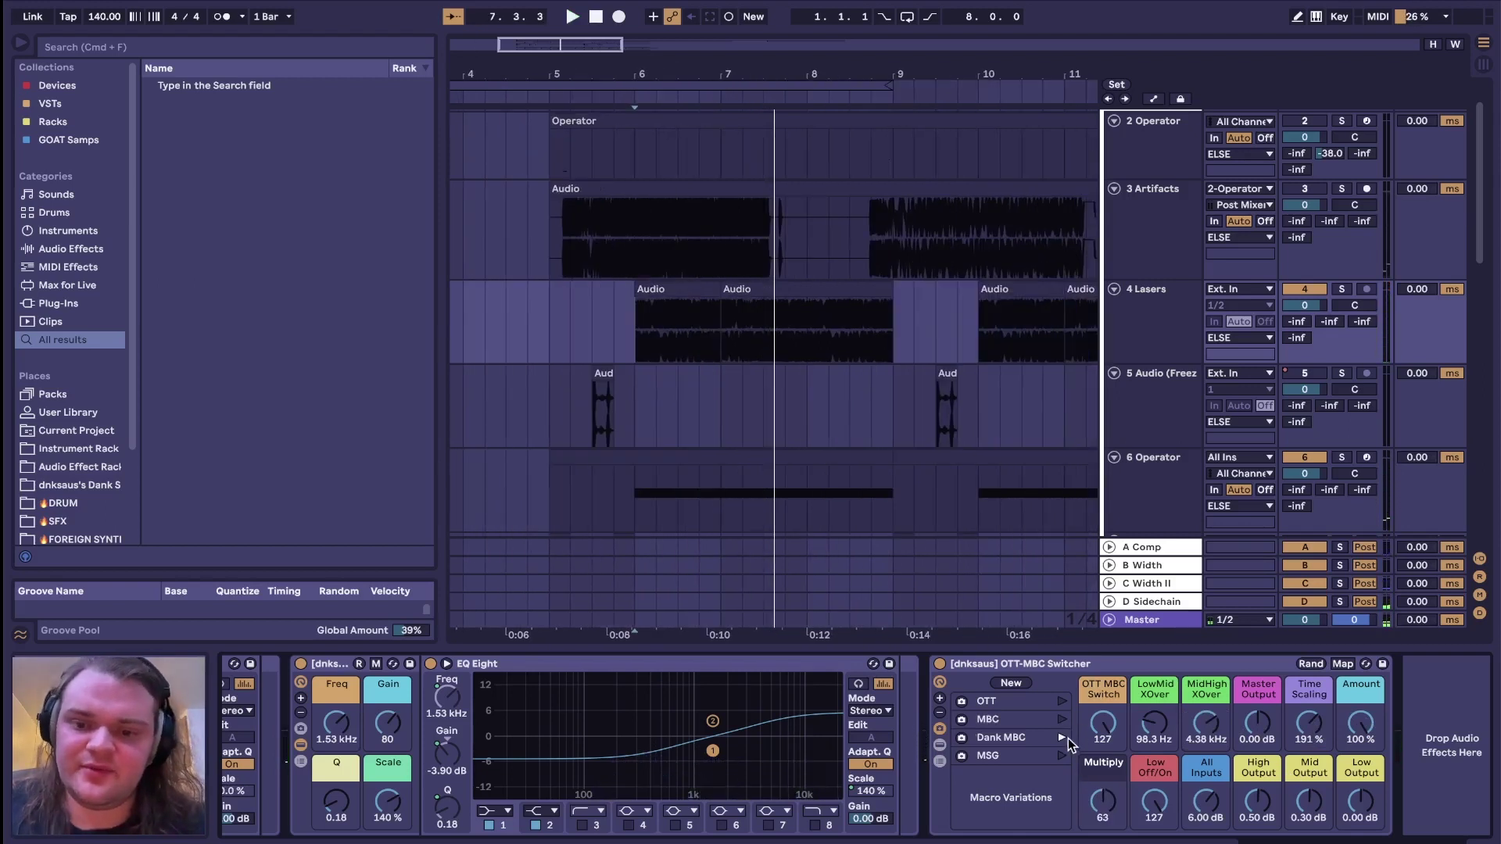
{"action": "left_click", "coordinate": [1061, 719]}
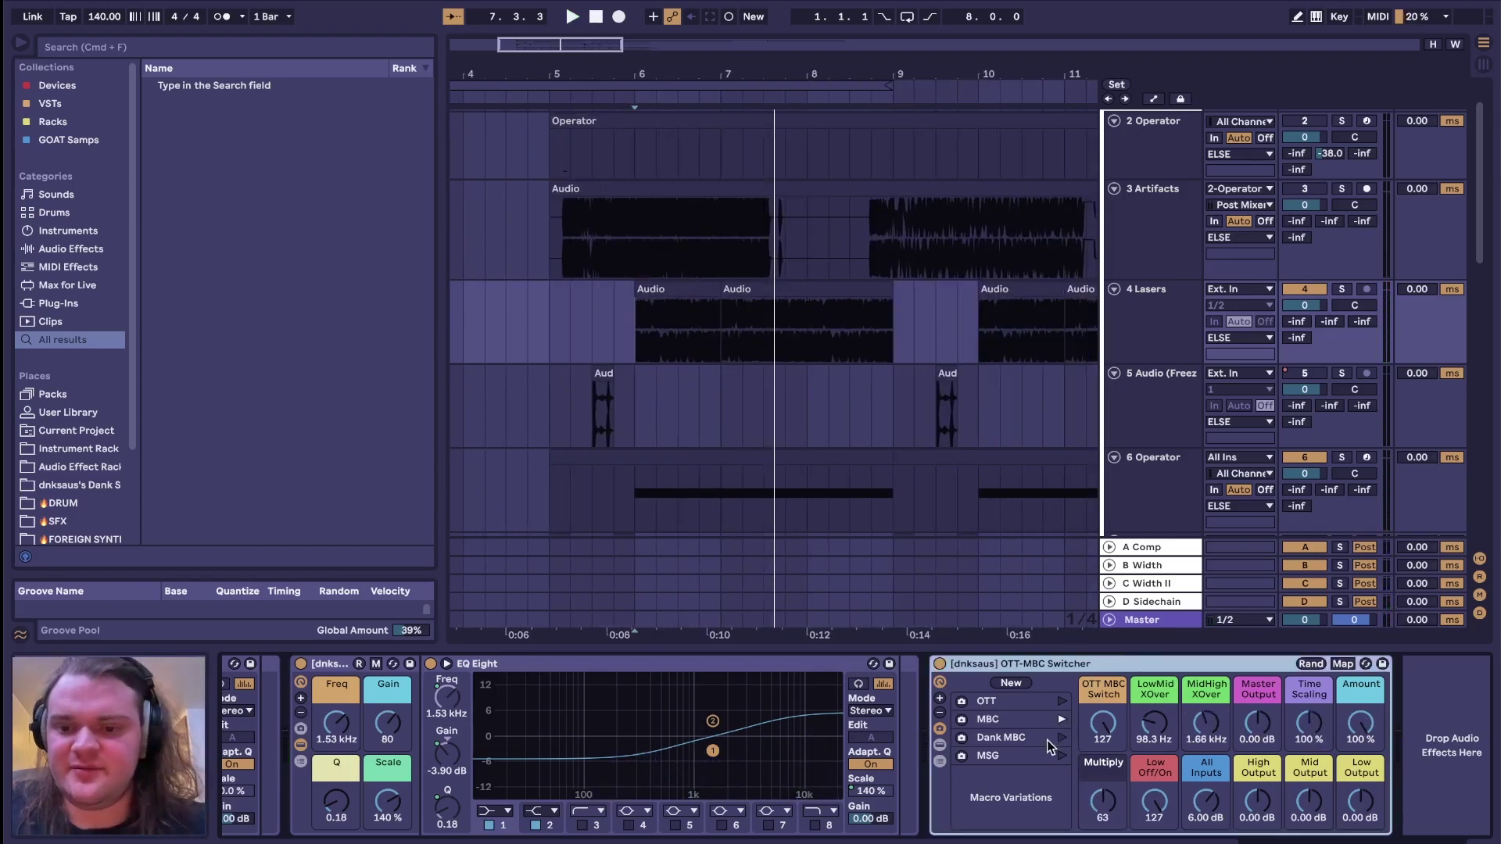
{"action": "key", "text": "space"}
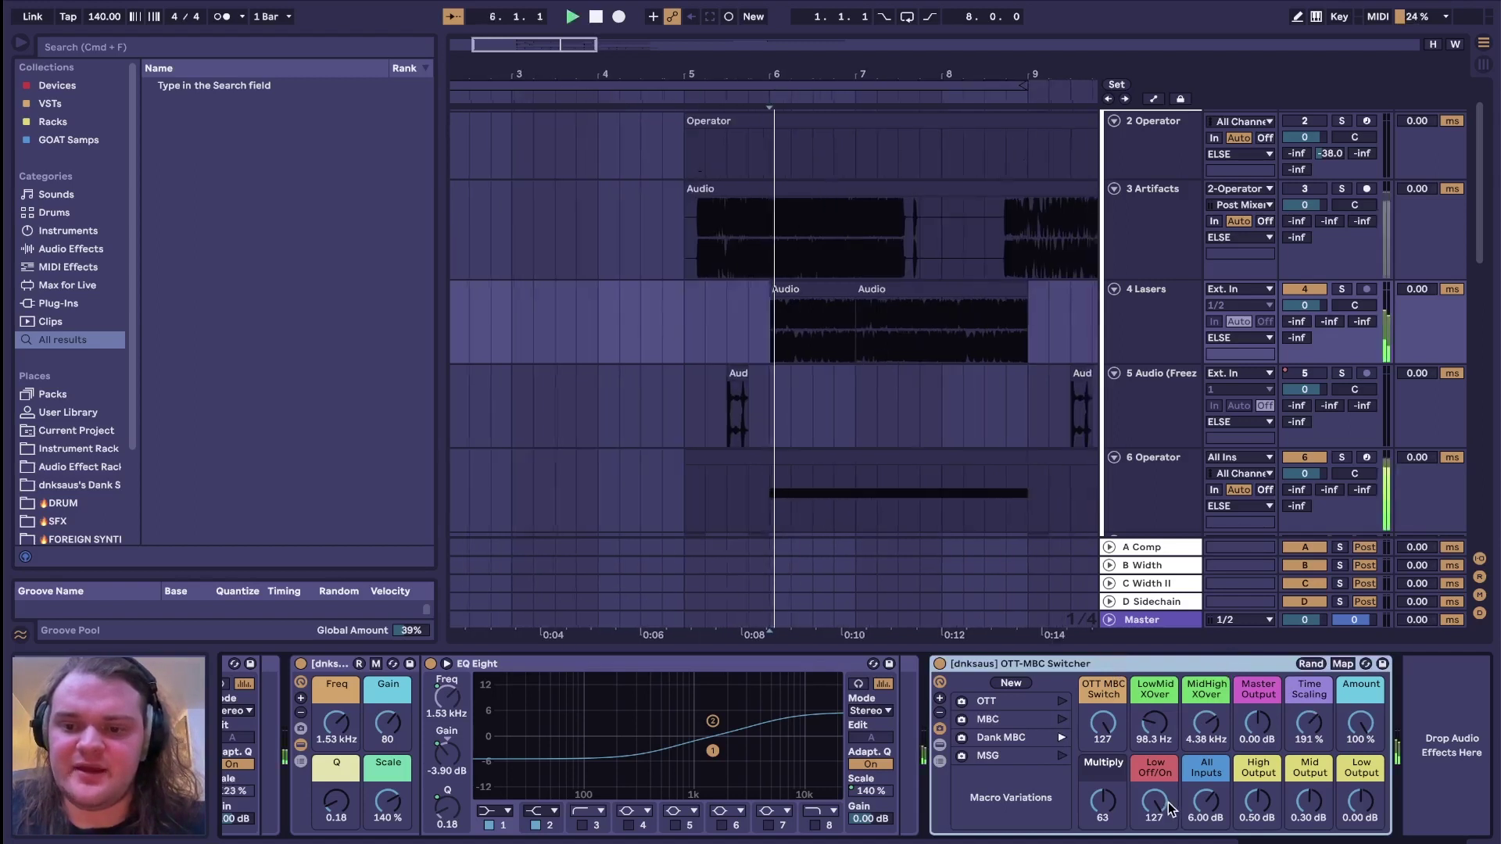
{"action": "left_click", "coordinate": [1062, 755]}
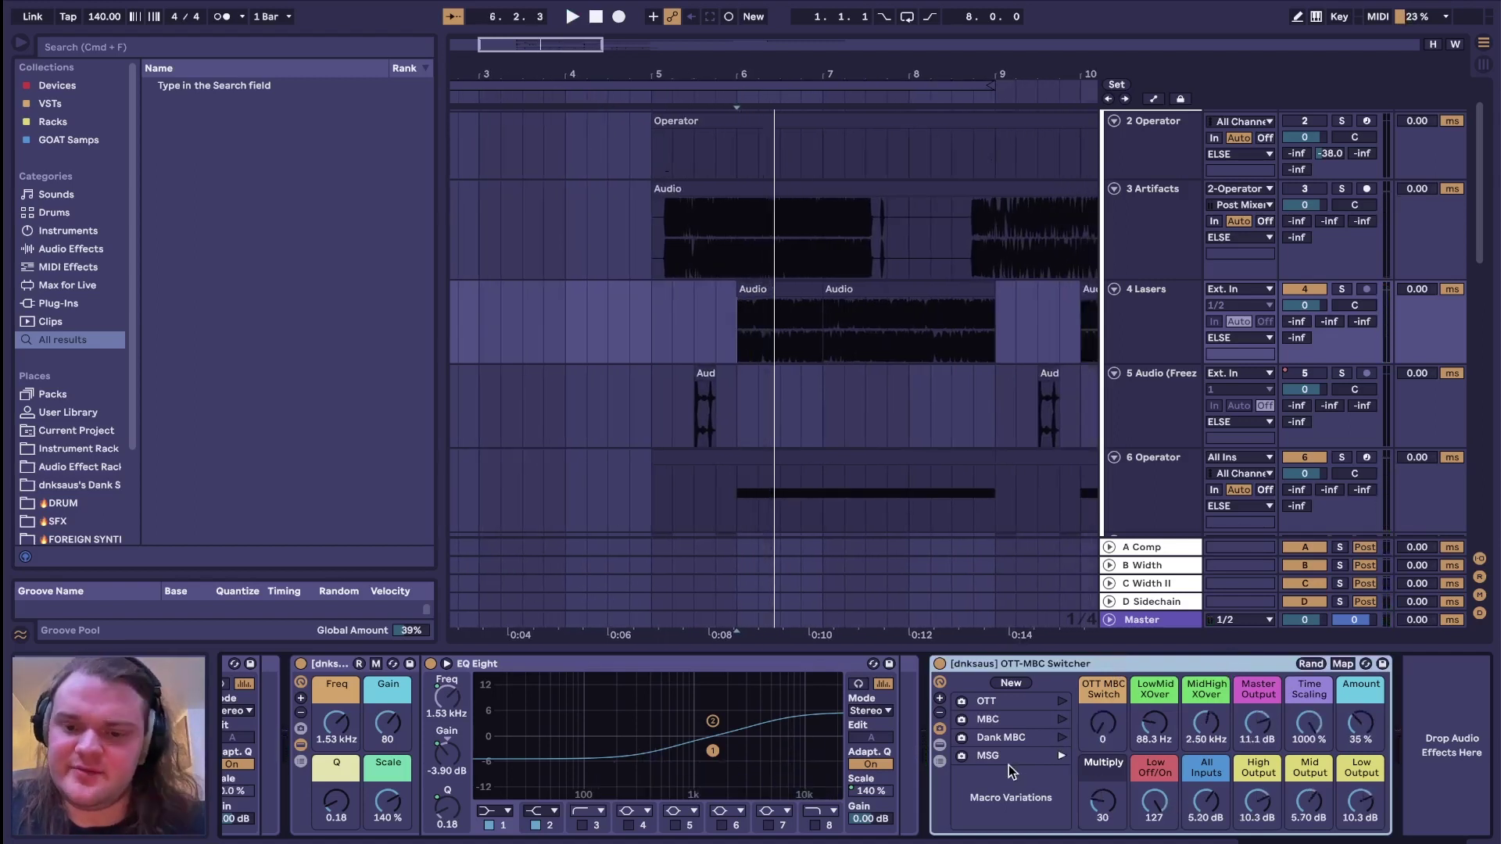
{"action": "left_click", "coordinate": [1061, 738]}
Step: Find the [dnksaus] OTT x10 rack with the search "ott x1" and place it after the OTT-MBC Switcher on the 4 Lasers track
{"action": "key", "text": "super+f"}
{"action": "type", "text": "ot"}
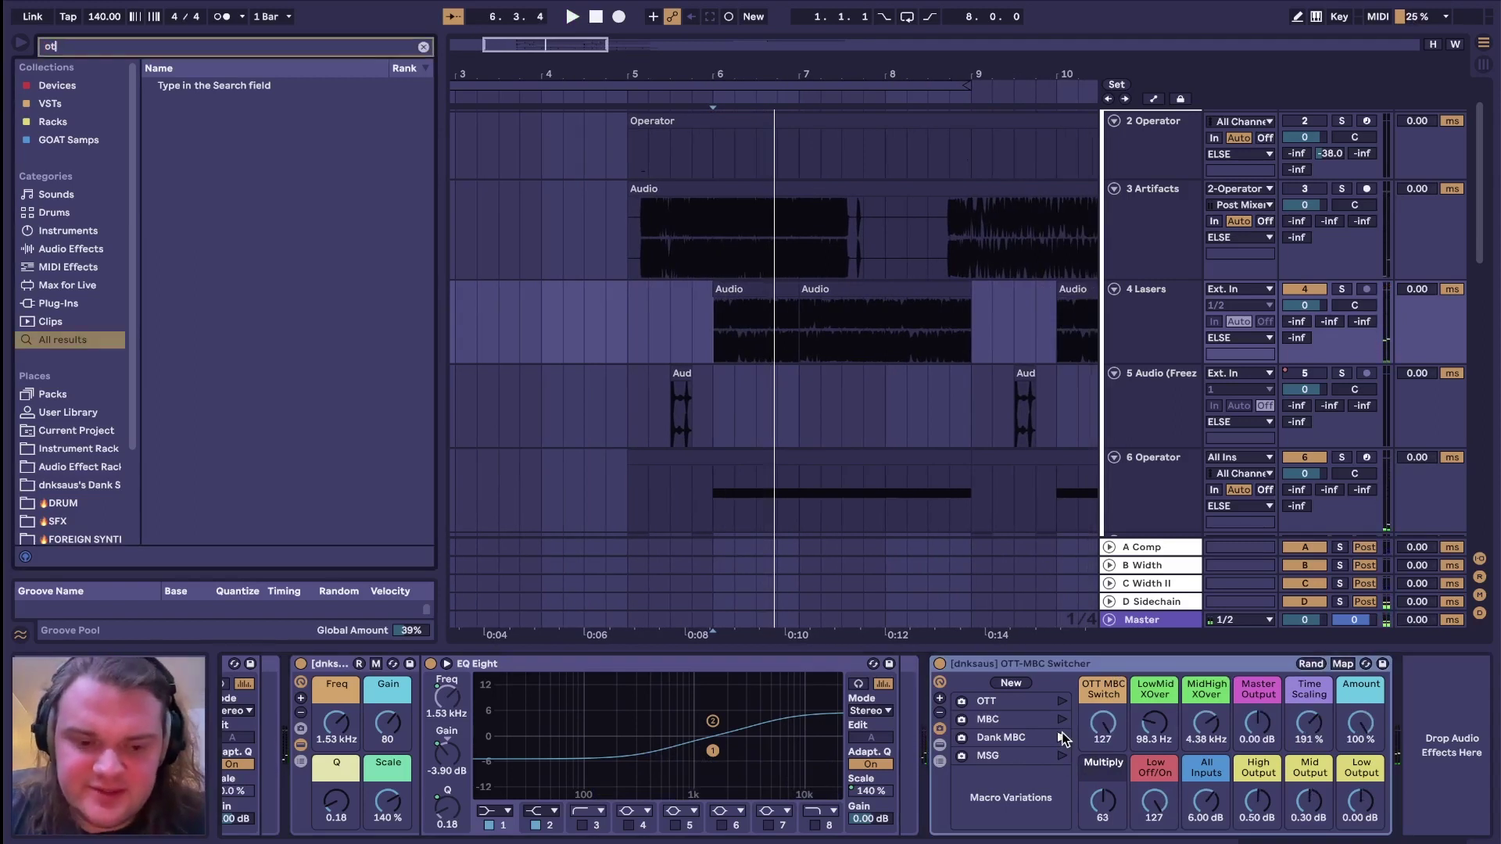
{"action": "type", "text": "t x1"}
{"action": "left_click", "coordinate": [269, 123]}
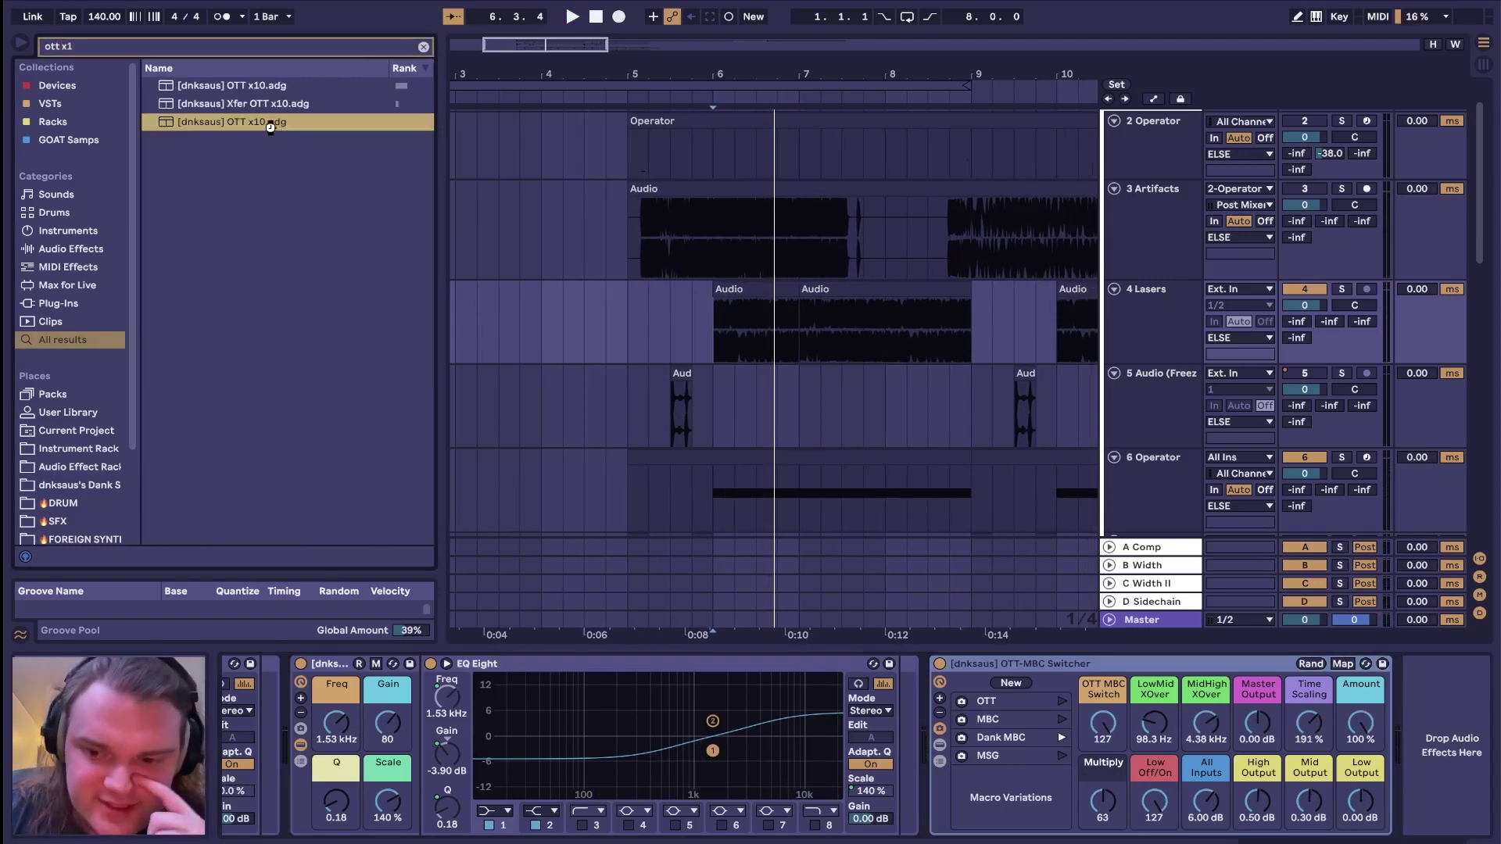
{"action": "left_click_drag", "start_coordinate": [269, 127], "coordinate": [1162, 746]}
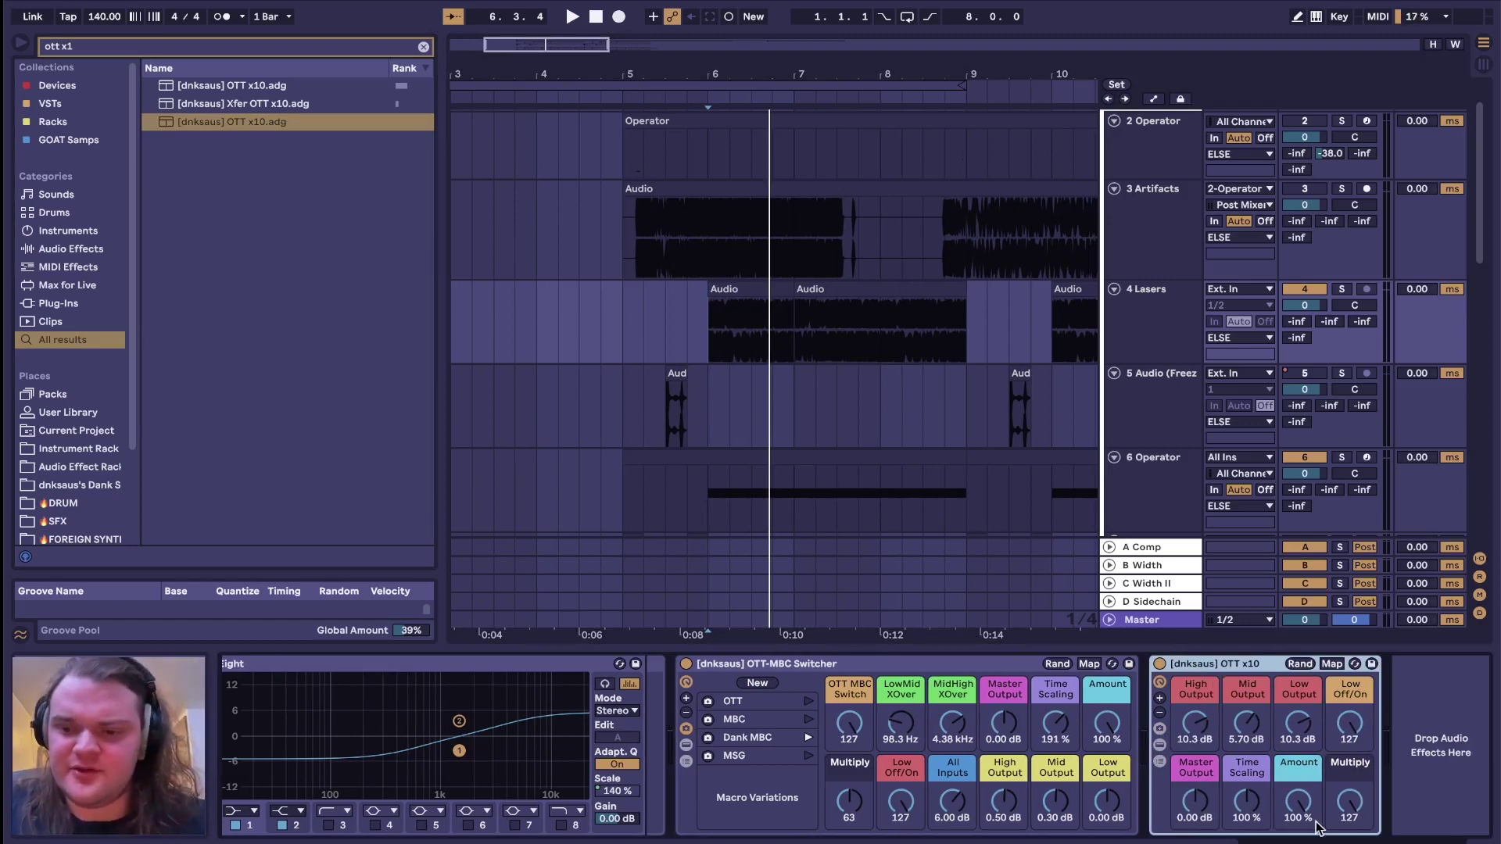
Step: Sweep the OTT x10 rack's Multiply macro down to 0 and back up while listening to playback
{"action": "left_click_drag", "start_coordinate": [1350, 807], "coordinate": [1350, 836]}
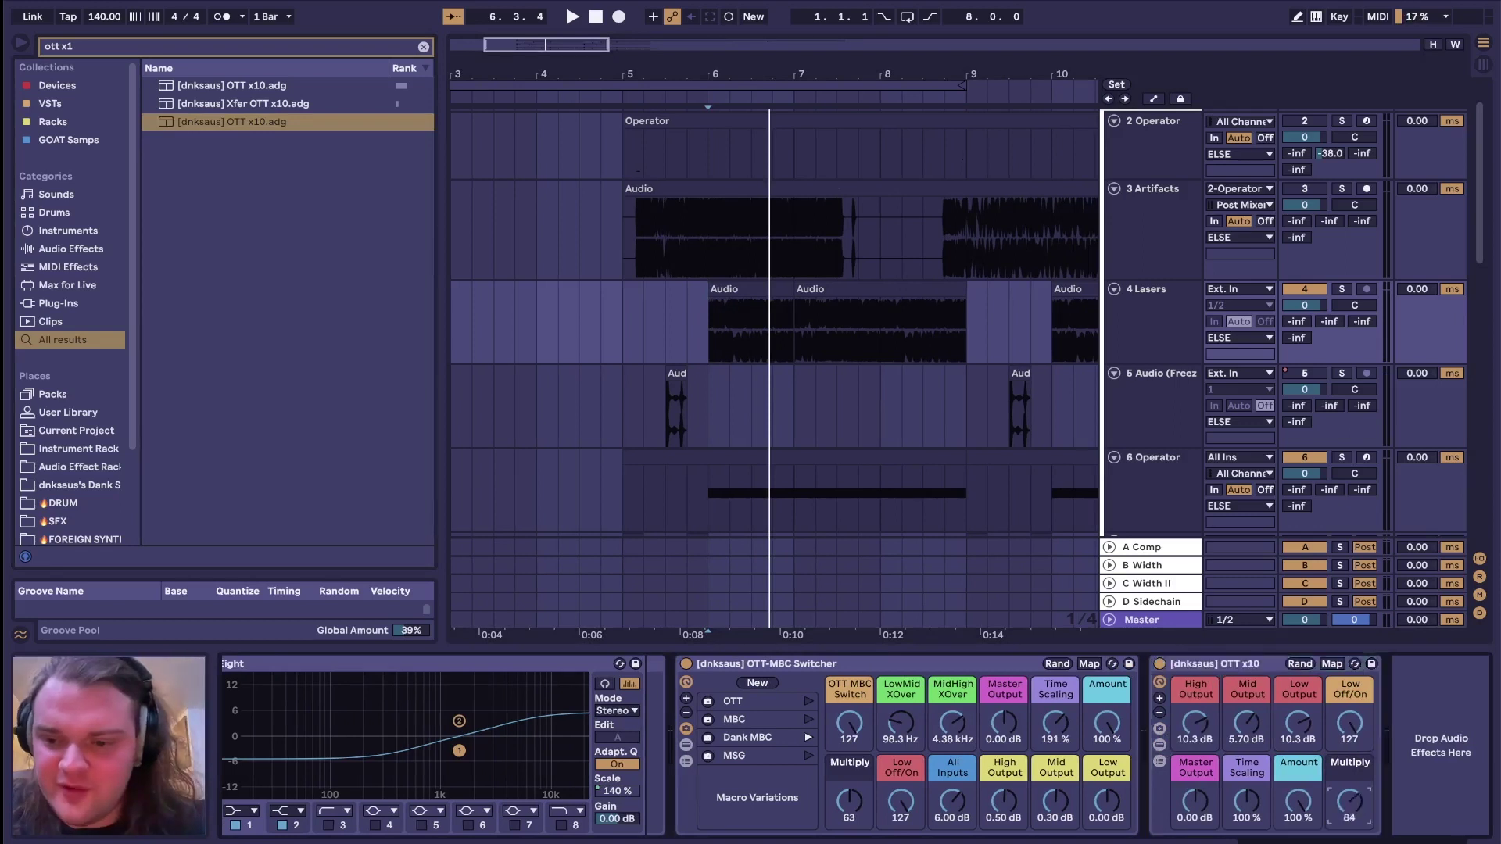
{"action": "key", "text": "space"}
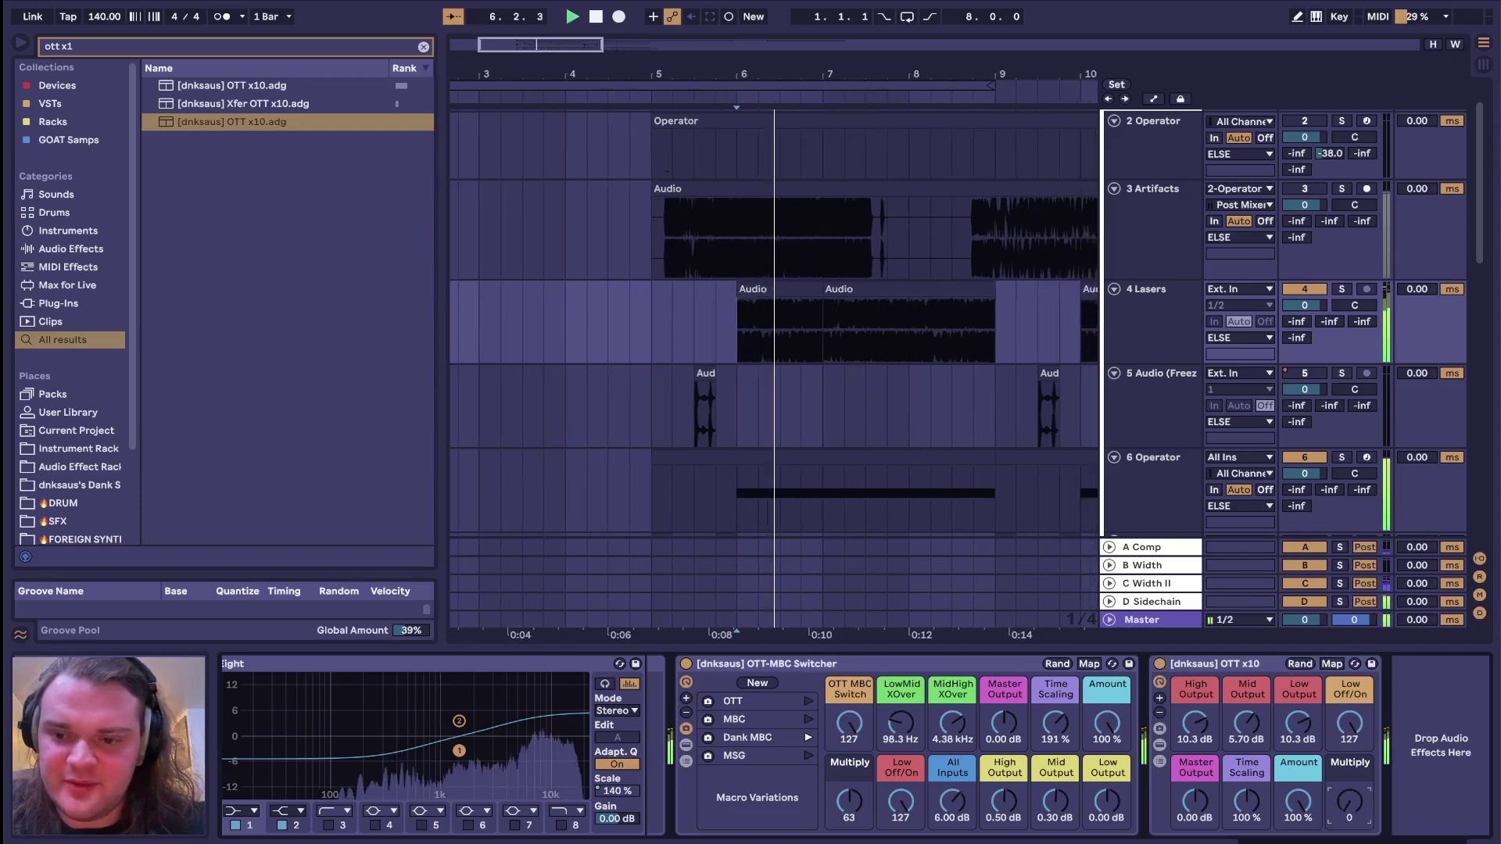
{"action": "left_click_drag", "start_coordinate": [1350, 805], "coordinate": [1350, 718]}
{"action": "key", "text": "space"}
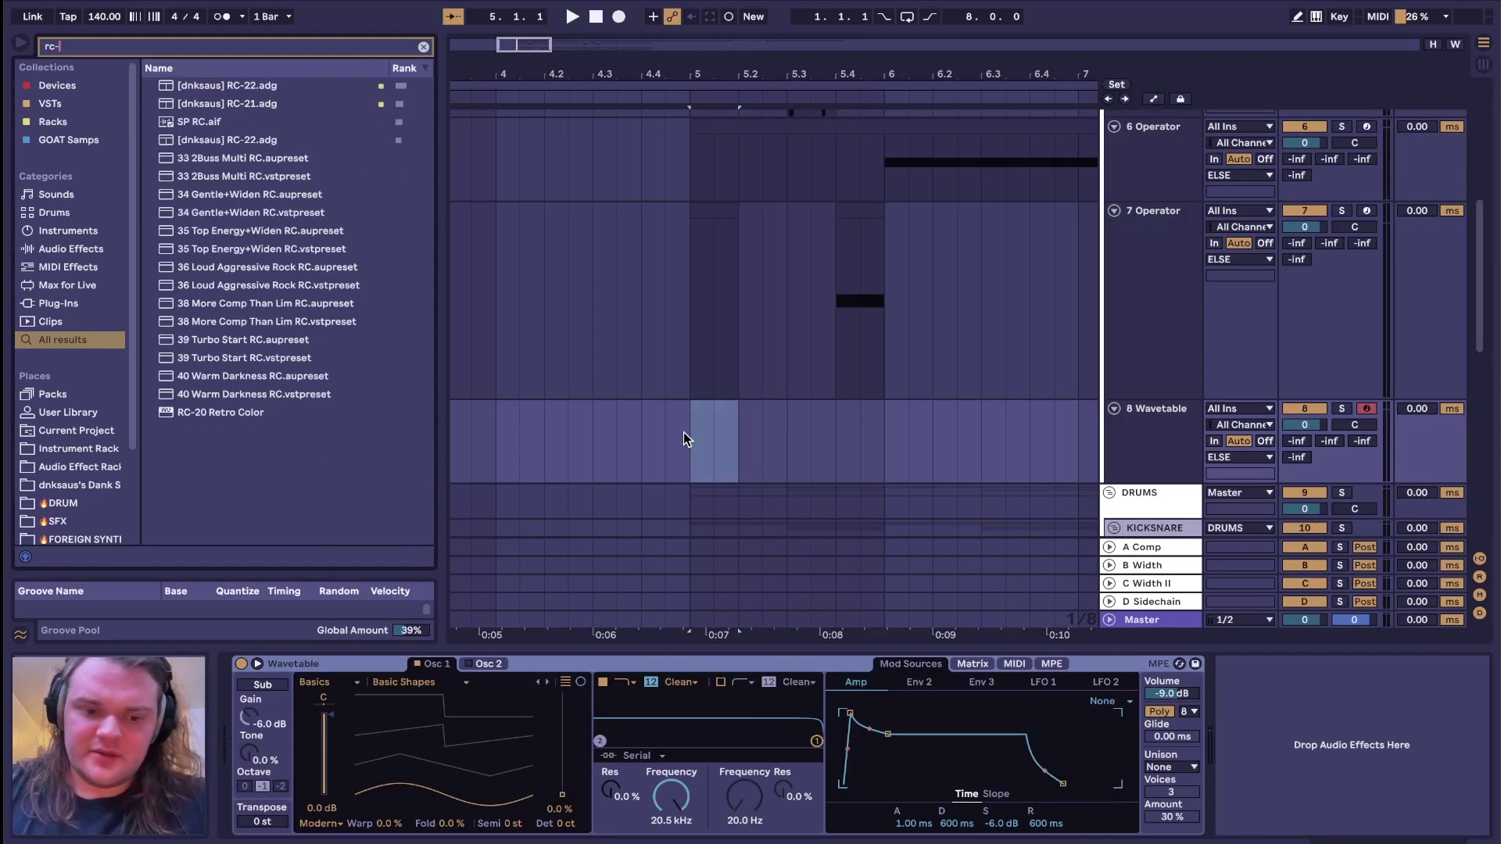
Step: Search for "rc-2" and add the [dnksaus] RC-22 rack after Wavetable on track 8
{"action": "type", "text": "2"}
{"action": "left_click", "coordinate": [255, 85]}
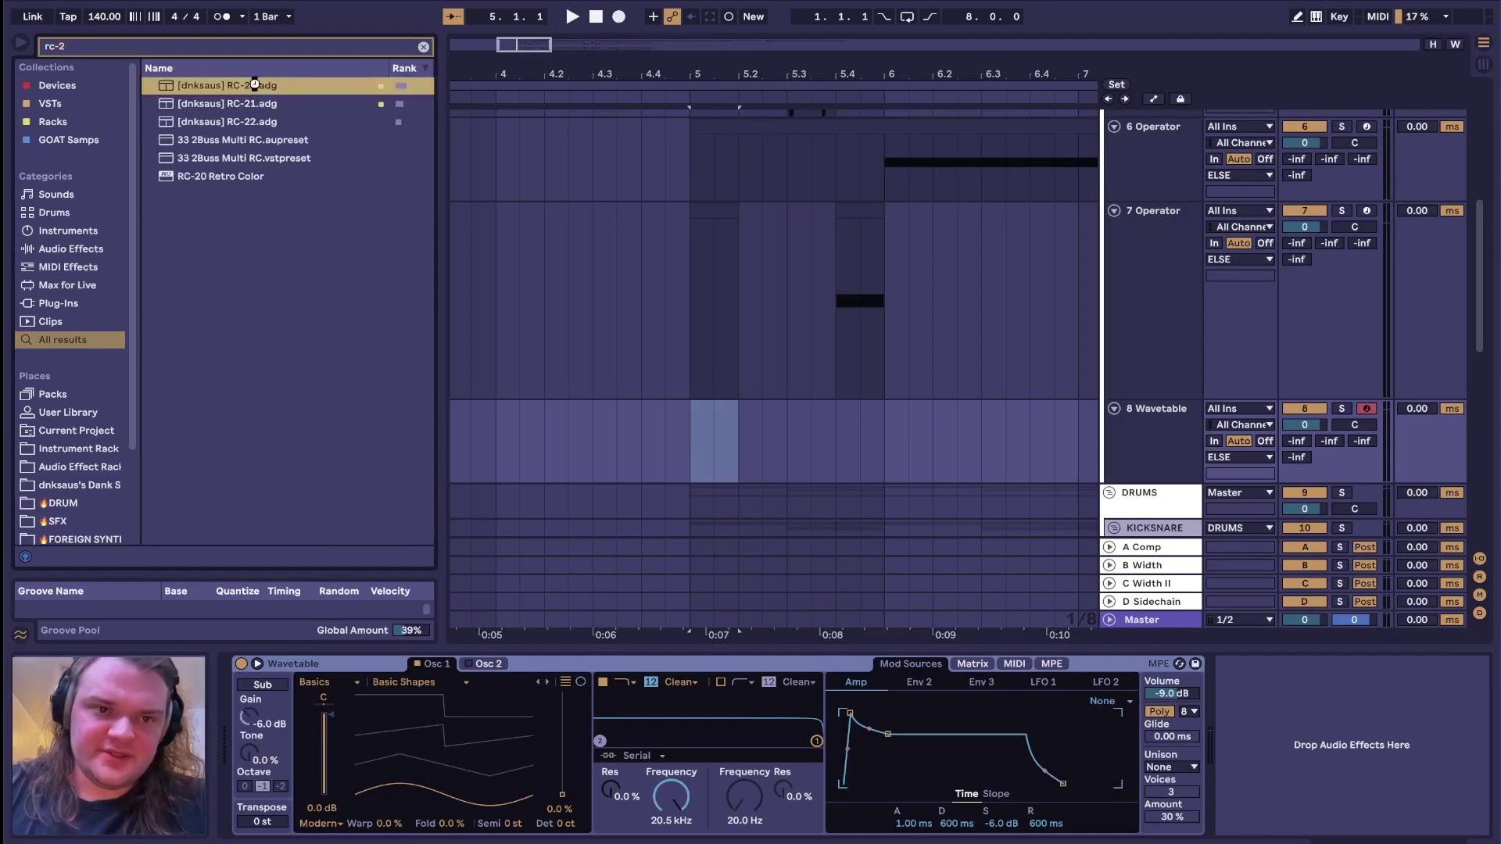
{"action": "double_click", "coordinate": [256, 85]}
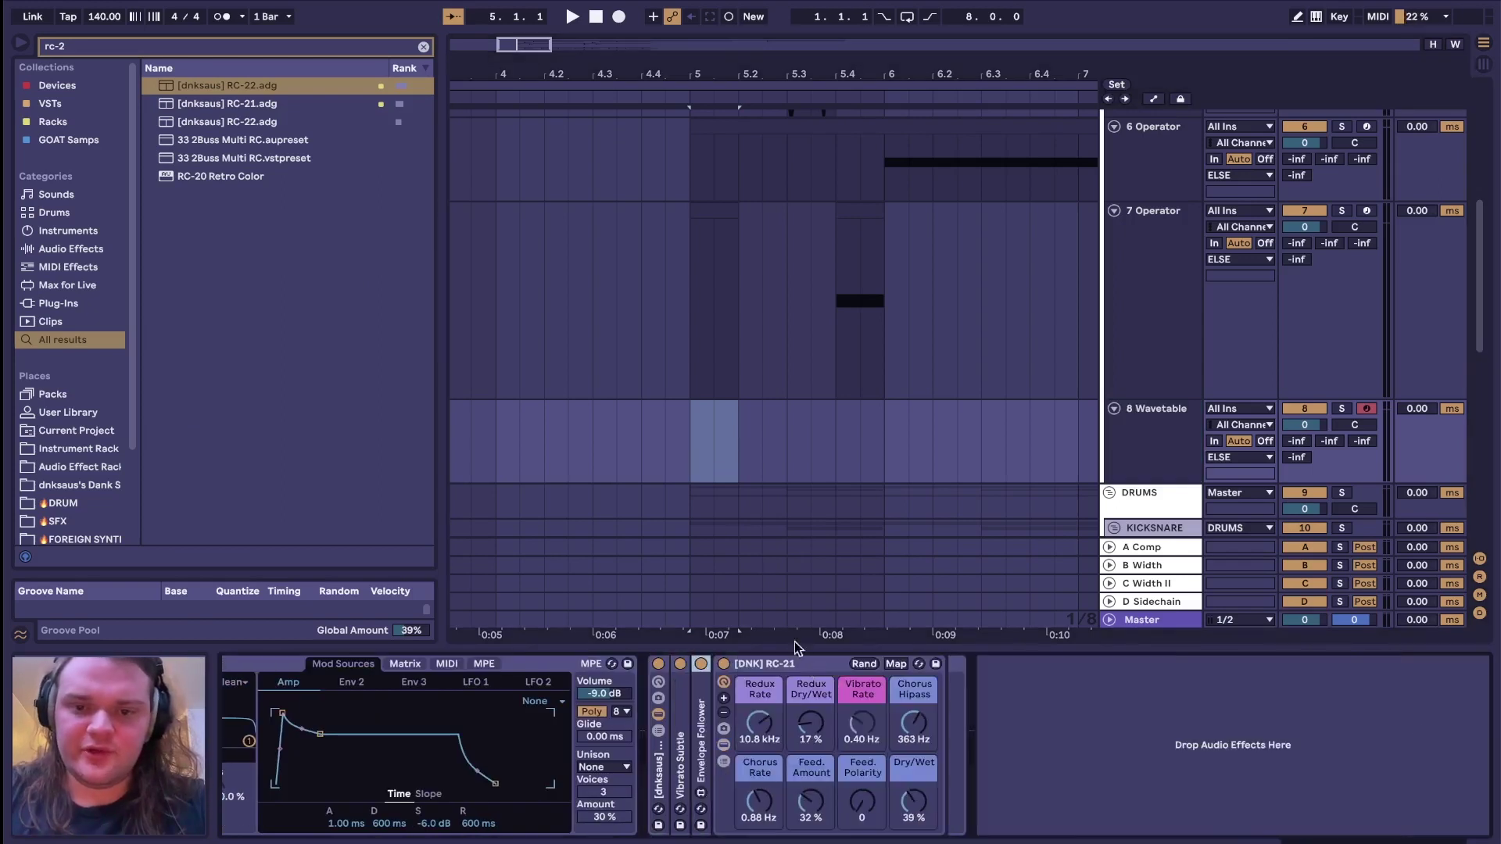
{"action": "left_click", "coordinate": [705, 453]}
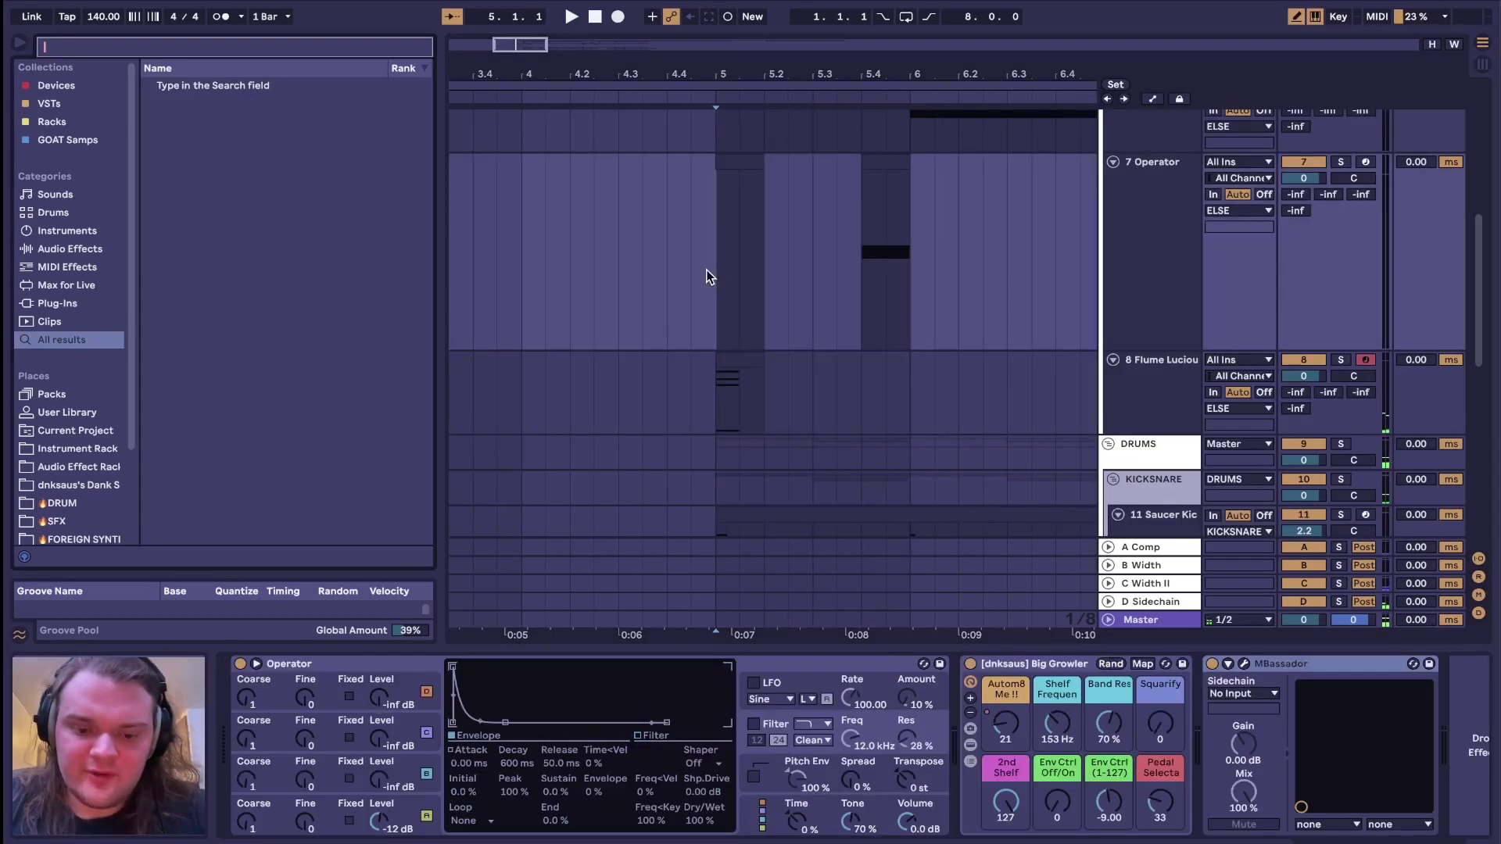
Step: Search for "synco" and add the [dnksaus] Syncopation Wubs rack at the end of the 8 Flume Luciou track's device chain
{"action": "type", "text": "s"}
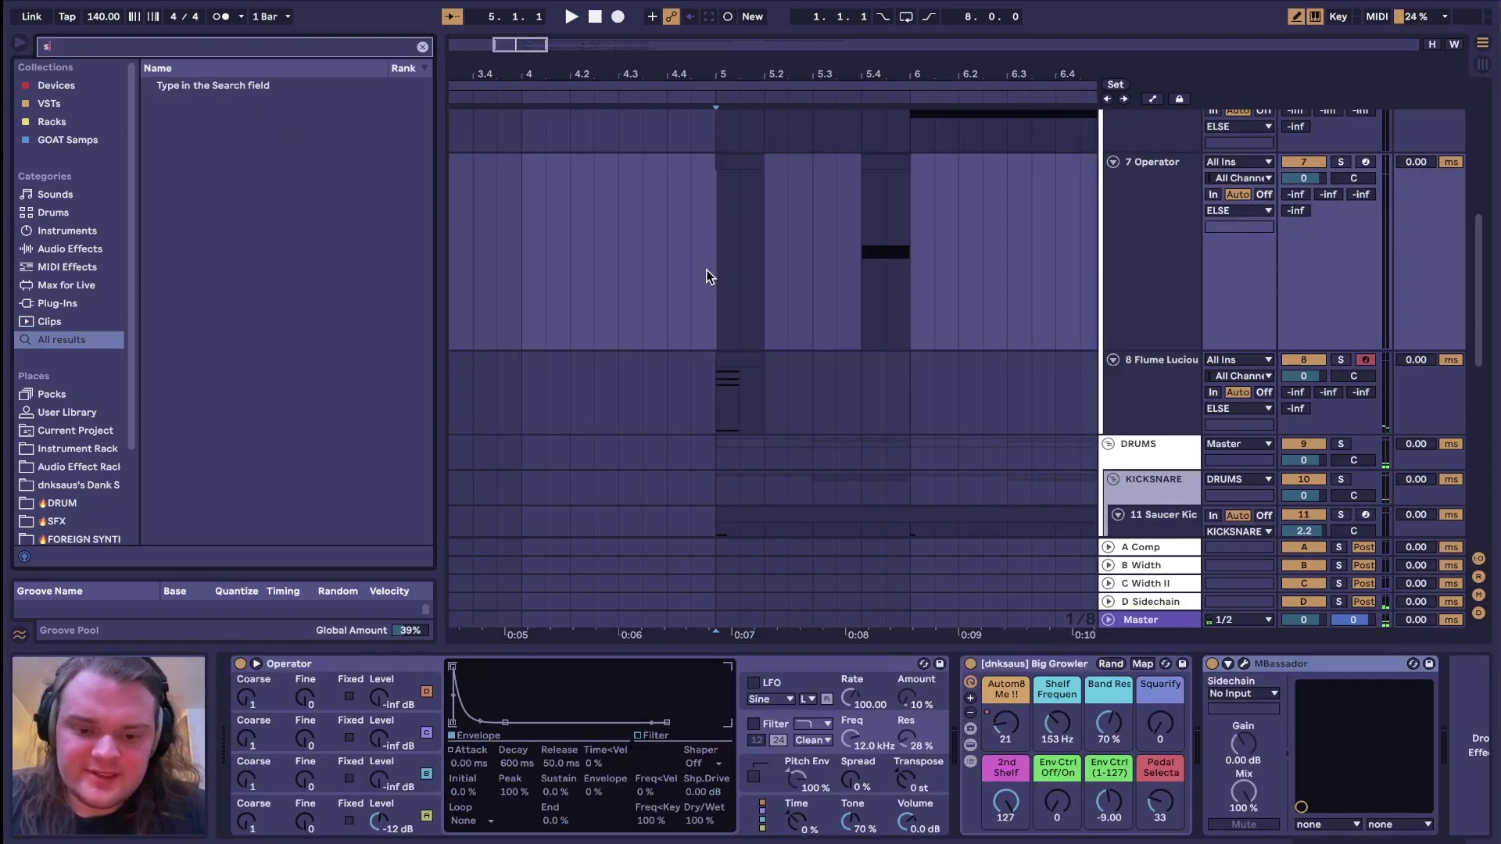
{"action": "type", "text": "ynco"}
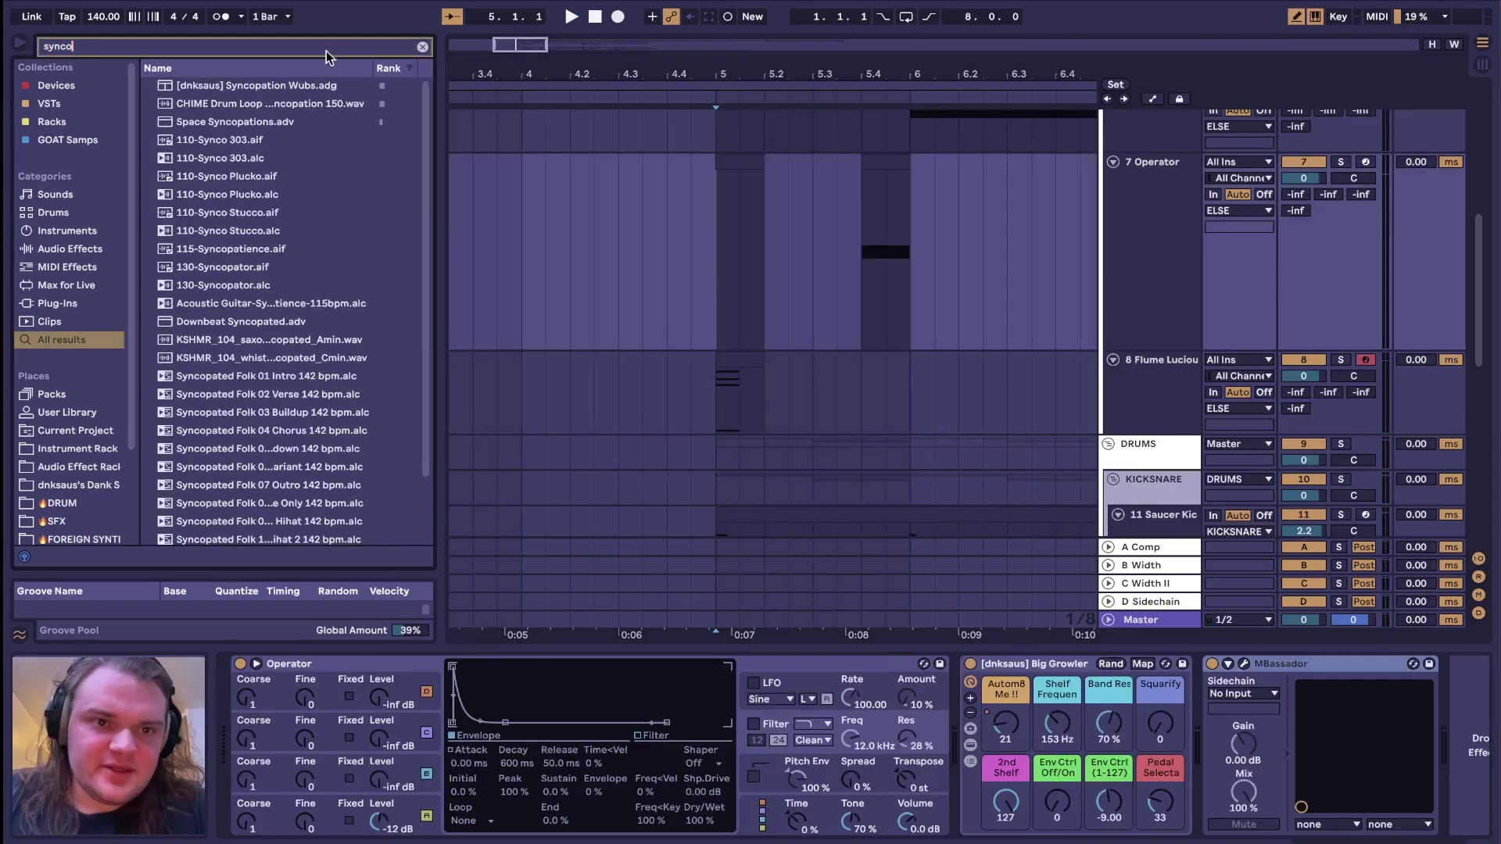
{"action": "left_click", "coordinate": [309, 85]}
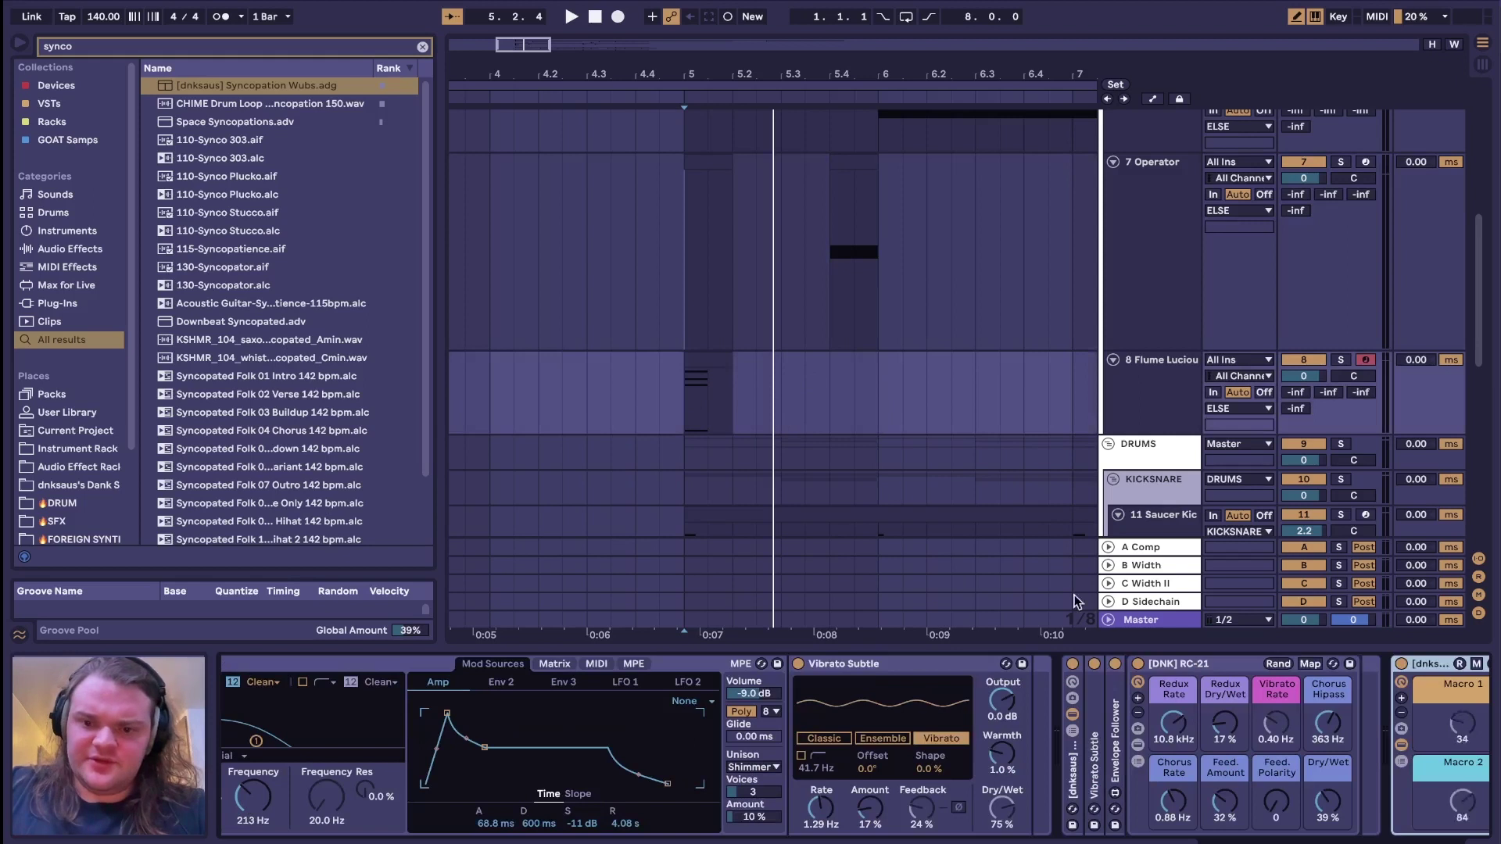
{"action": "scroll", "coordinate": [1276, 763], "scroll_direction": "right", "scroll_amount": 5}
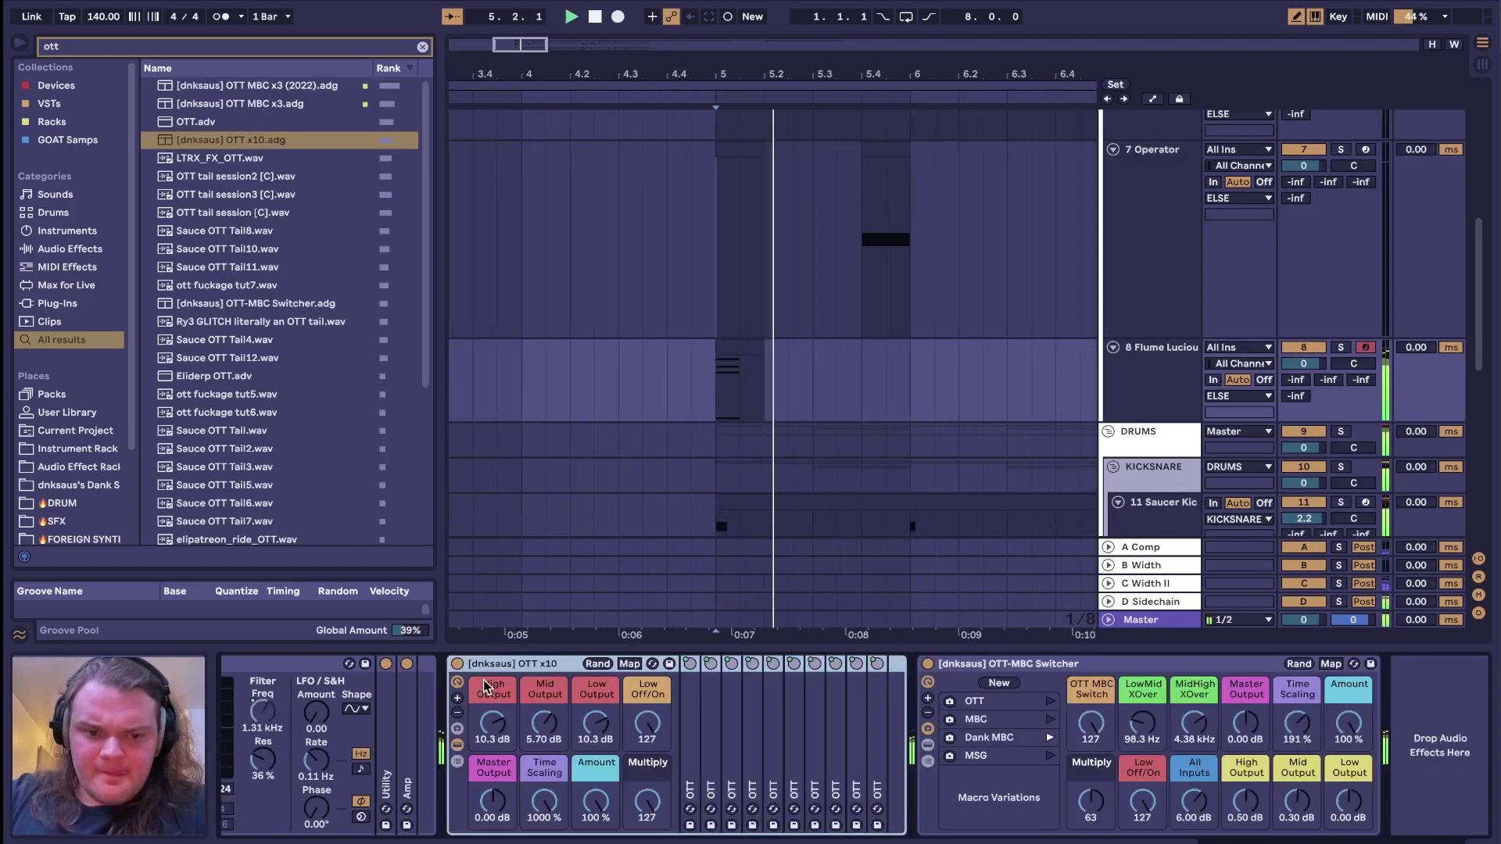
Step: Load the [dnksaus] Squishy Virus rack from the Sound Design folder onto the 8 Flume Luciou track
{"action": "scroll", "coordinate": [485, 686], "scroll_direction": "left", "scroll_amount": 3}
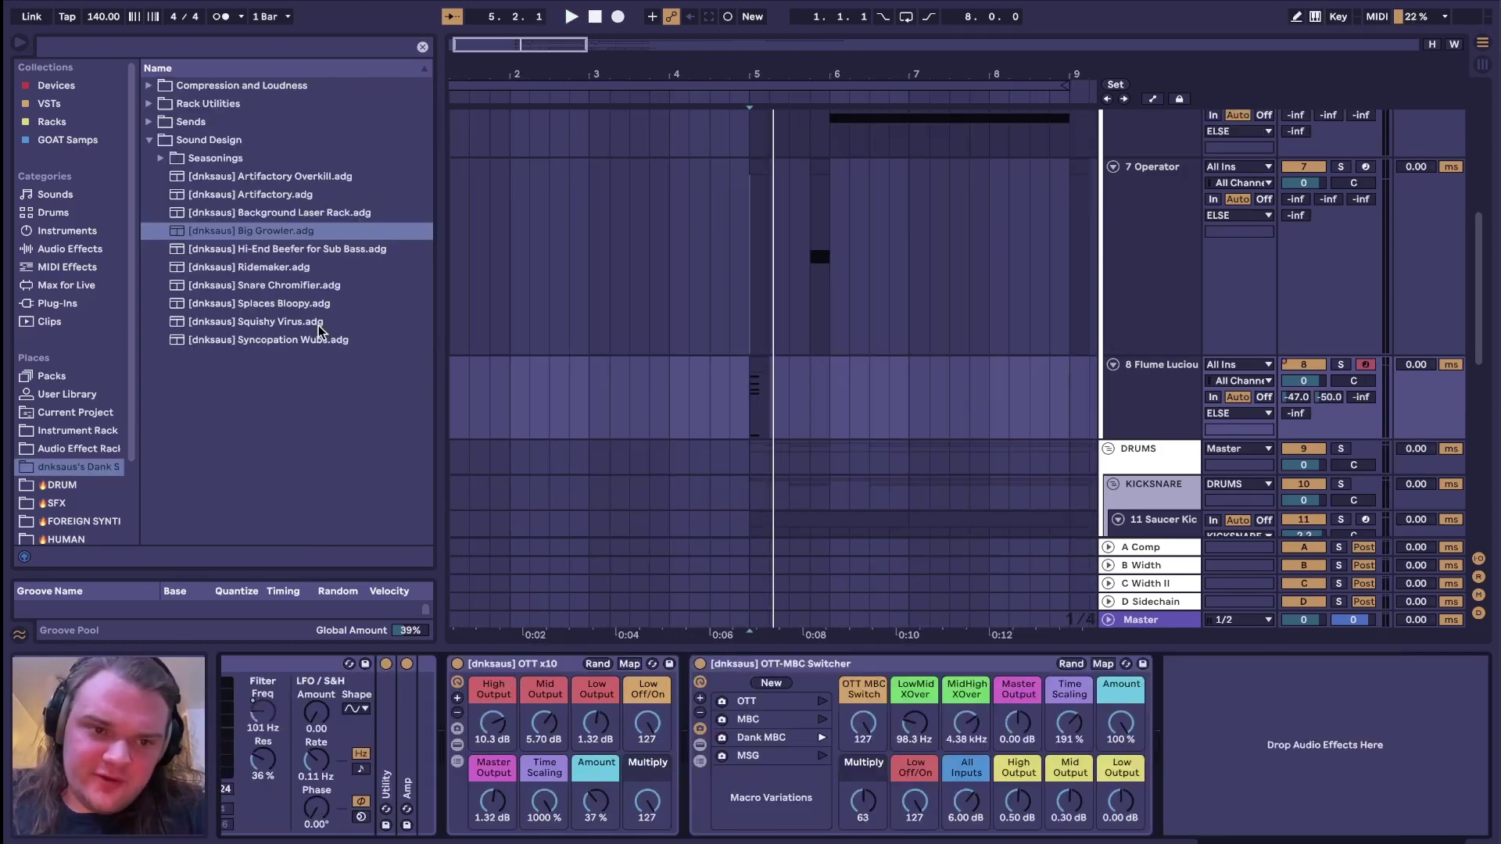
{"action": "double_click", "coordinate": [318, 330]}
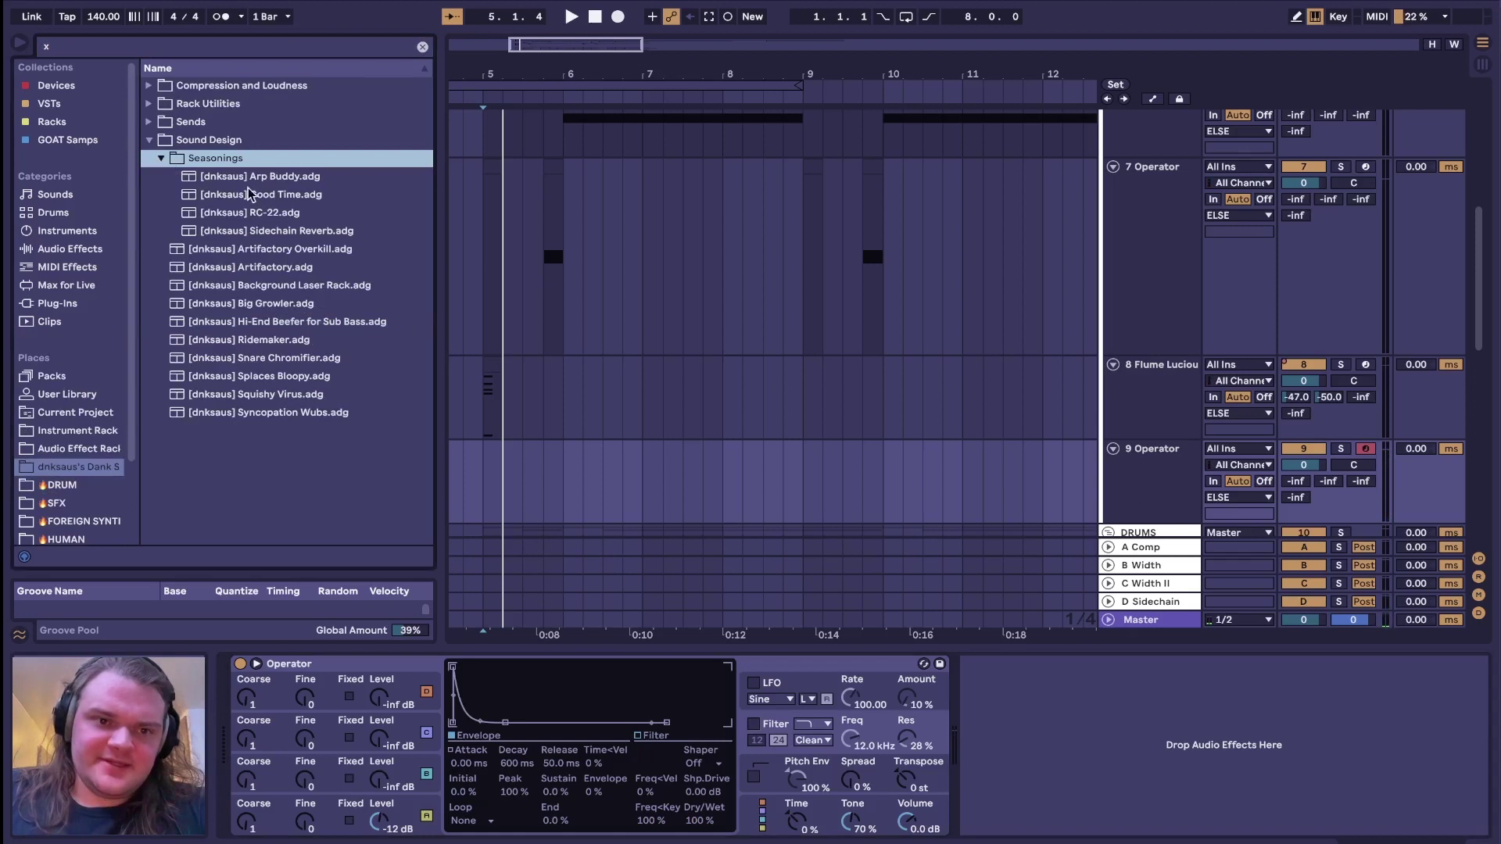
Step: Add the [dnksaus] Good Time rack from the Seasonings folder to the 9 Operator track
{"action": "left_click", "coordinate": [1137, 471]}
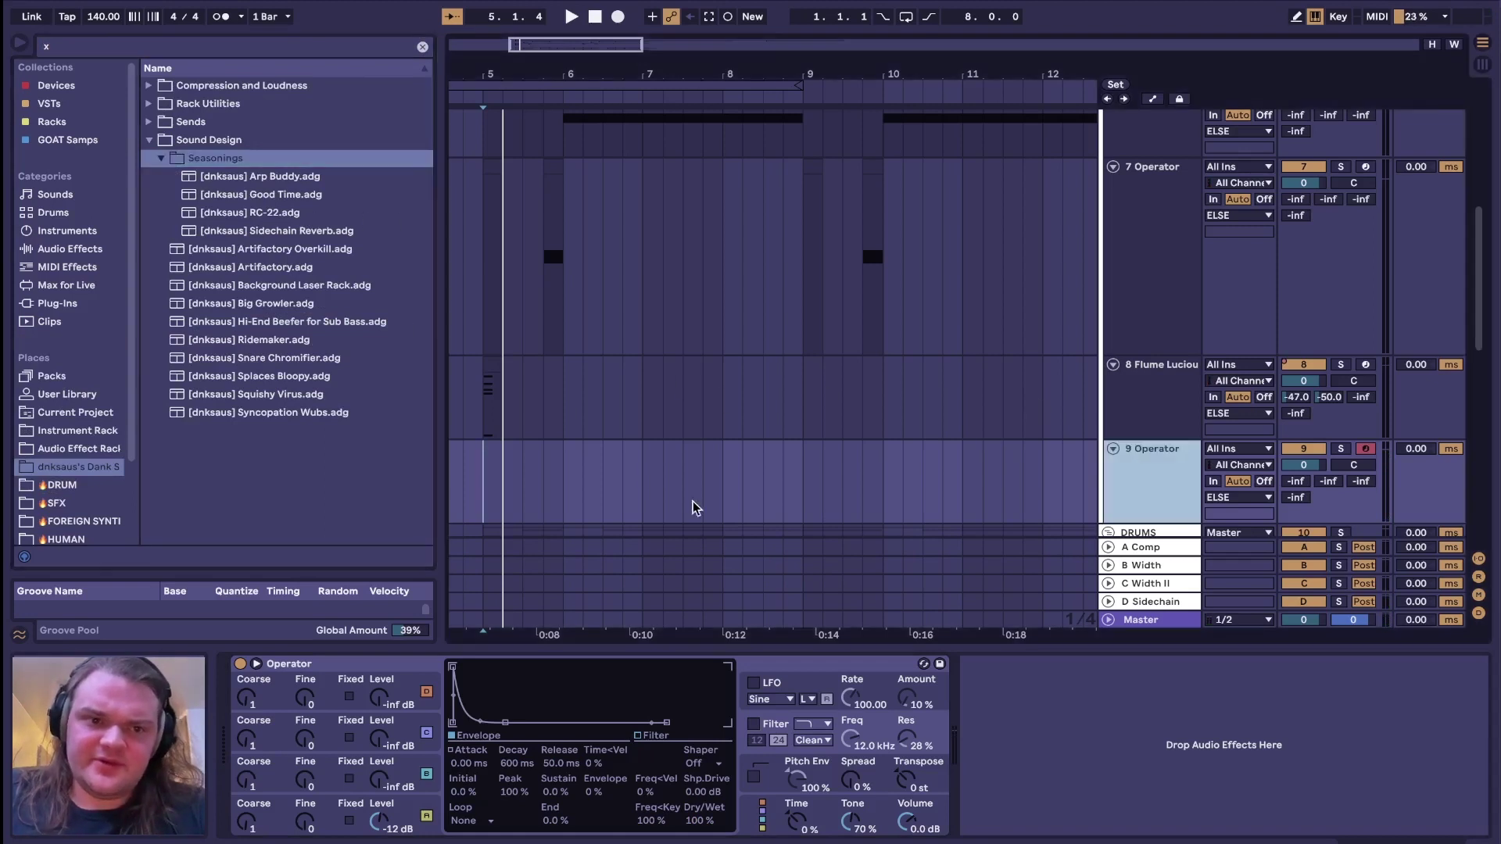
{"action": "left_click", "coordinate": [297, 194]}
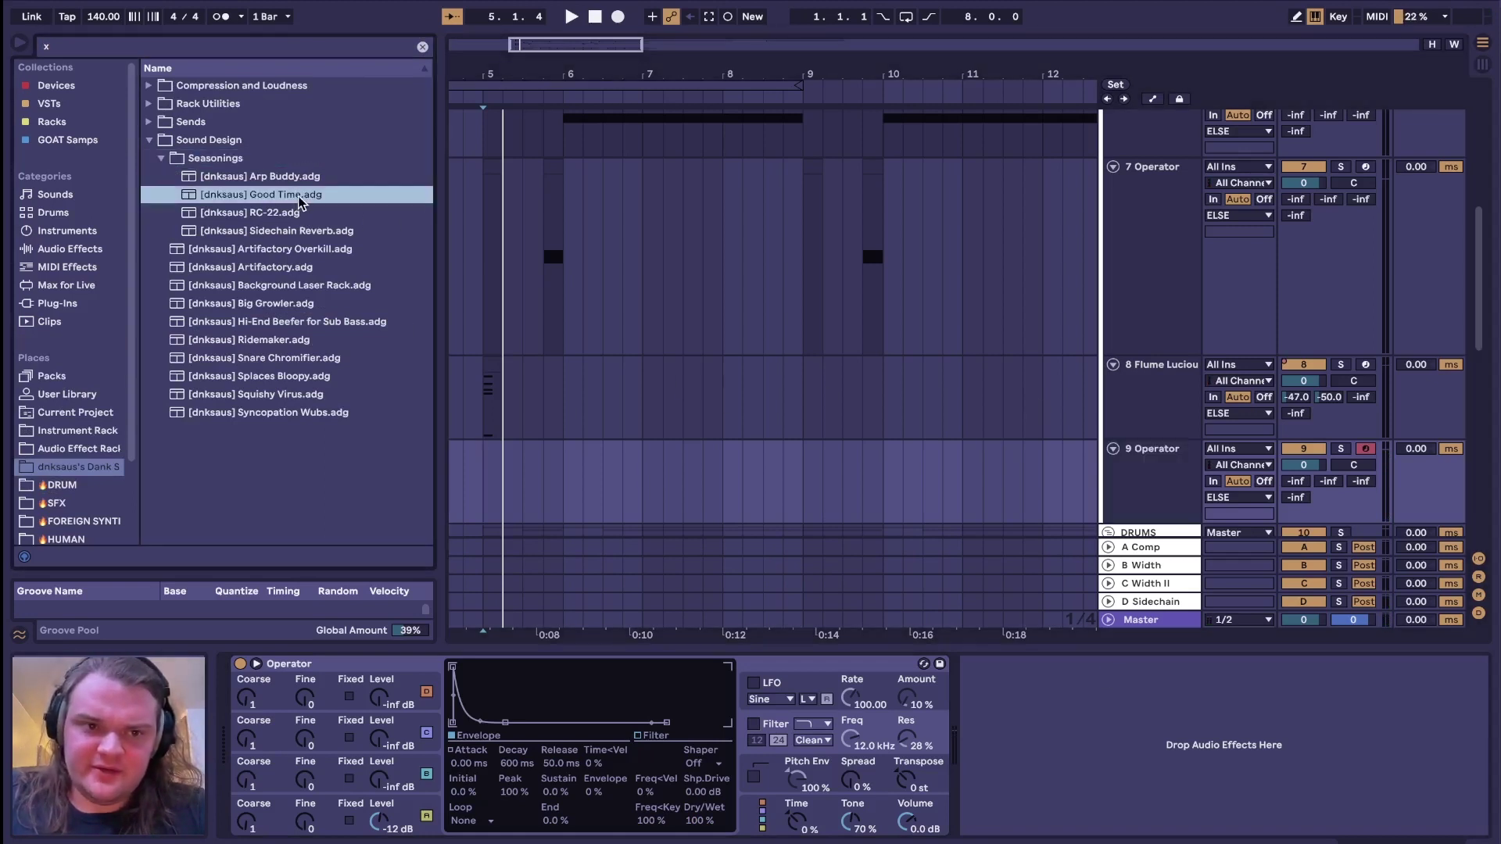
{"action": "double_click", "coordinate": [297, 195]}
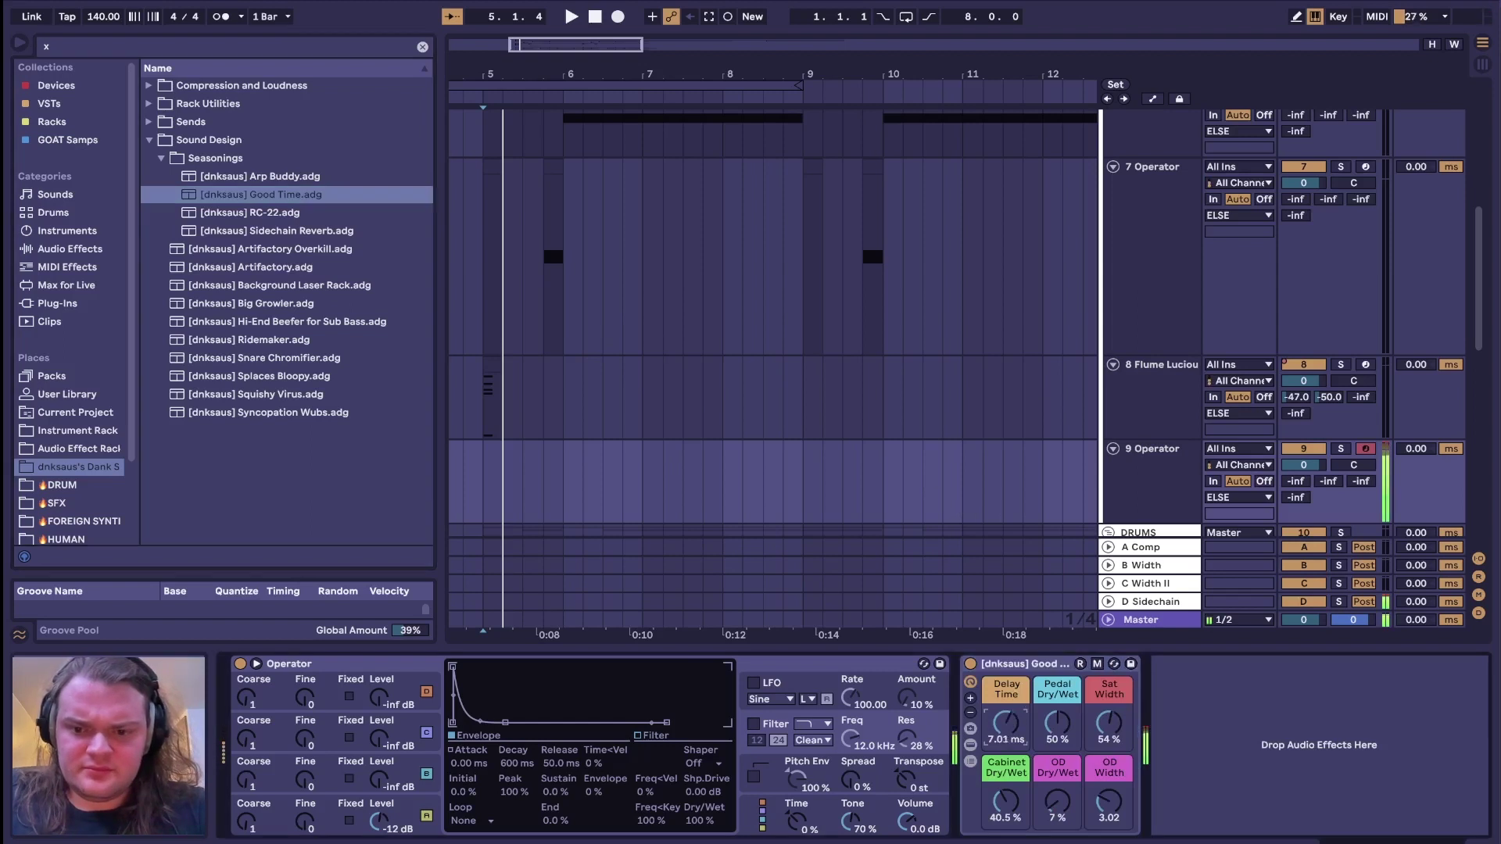
Step: Raise the Good Time rack's Delay Time macro to 12.9 ms and randomize the rack's macros
{"action": "left_click_drag", "start_coordinate": [1006, 723], "coordinate": [1200, 684]}
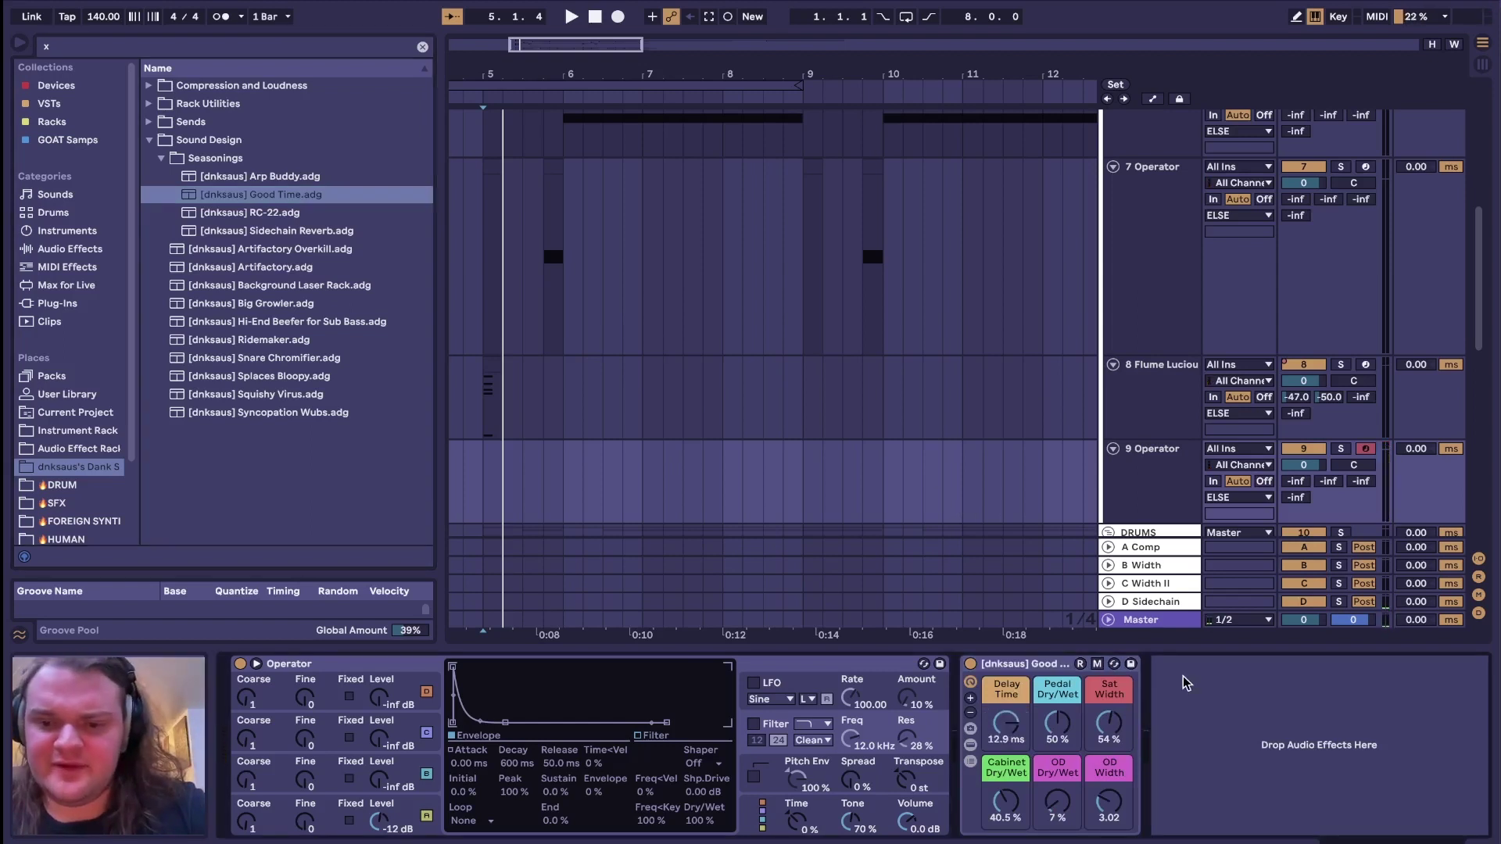
{"action": "left_click", "coordinate": [1080, 664]}
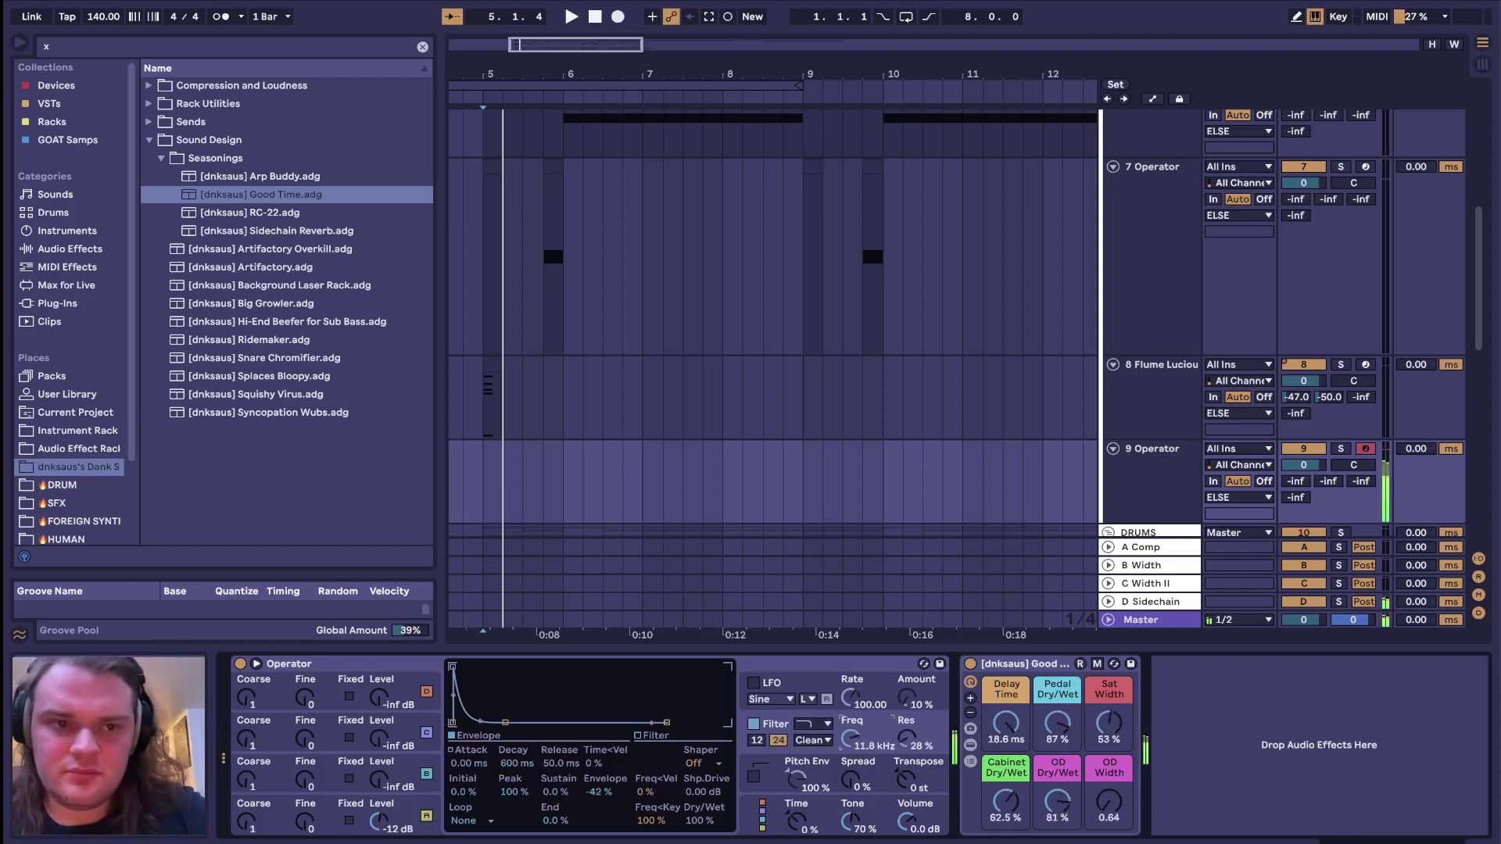
Step: Add the [dnksaus] Sidechain Reverb rack after Good Time on track 9 and raise its Thresh macro
{"action": "double_click", "coordinate": [325, 227]}
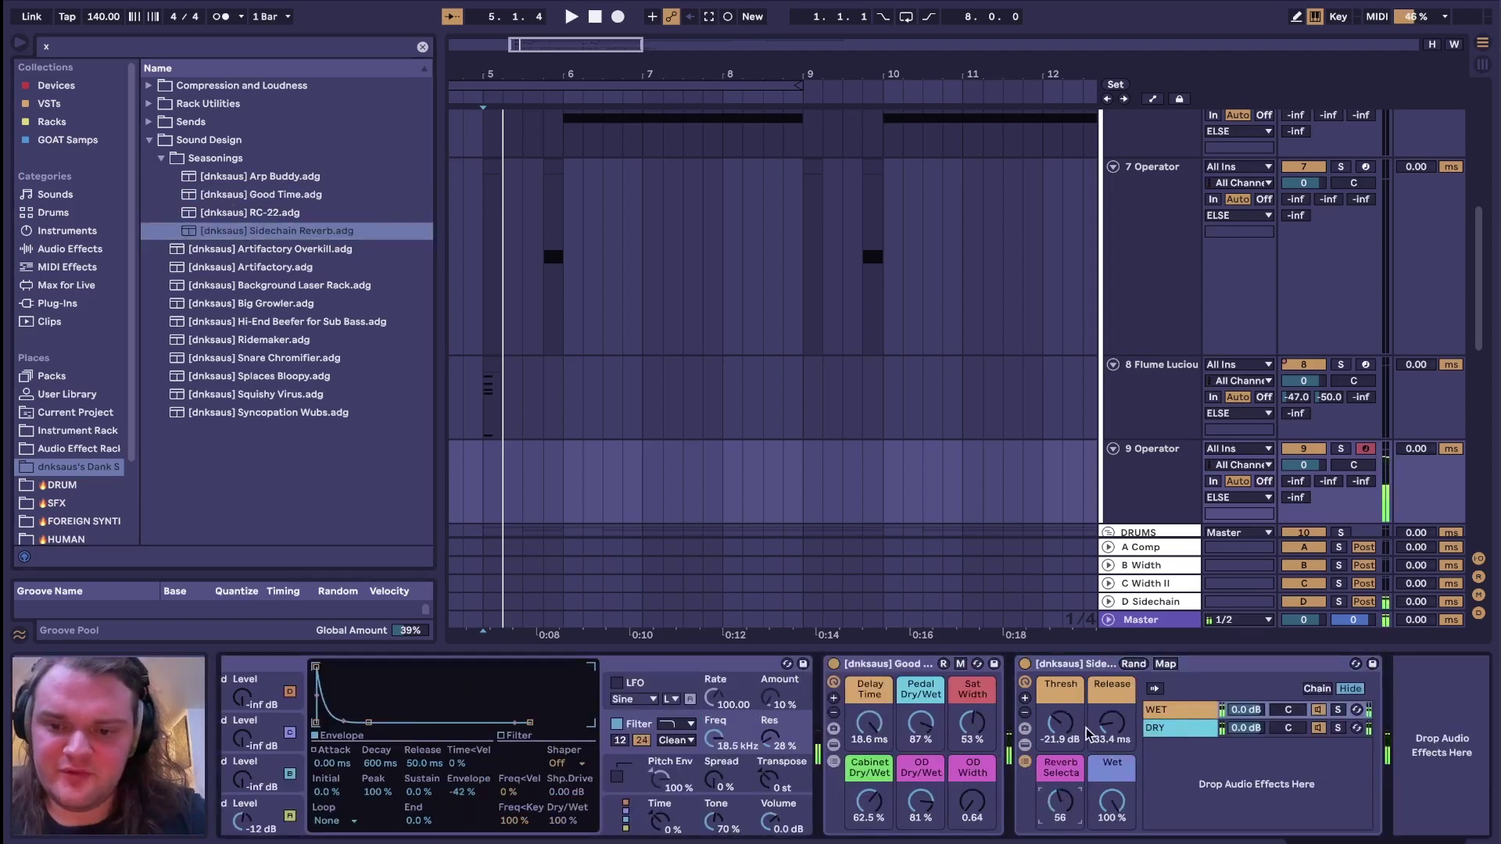
{"action": "left_click_drag", "start_coordinate": [1070, 731], "coordinate": [1112, 700]}
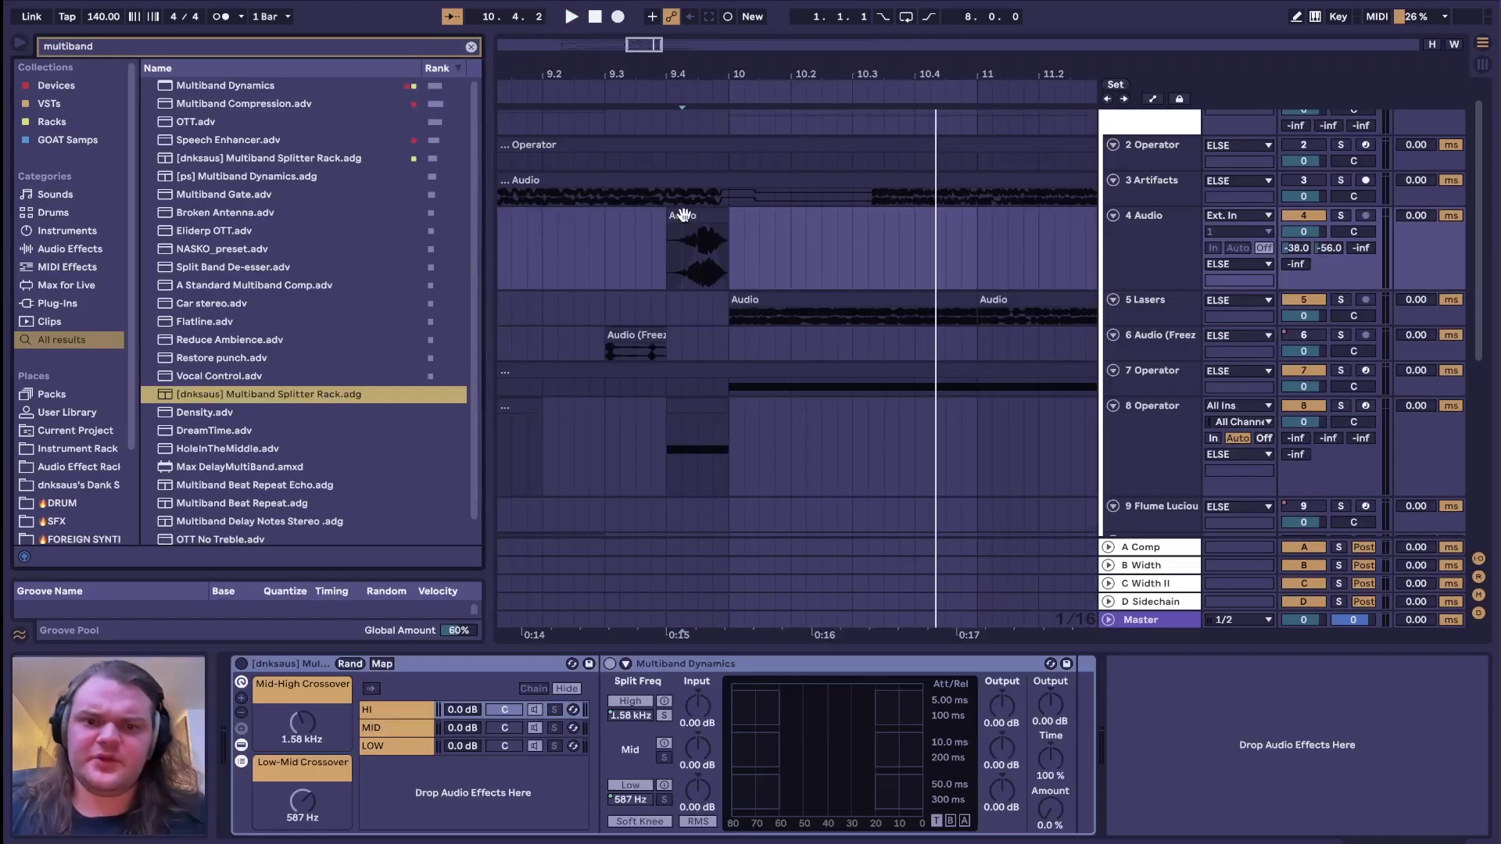
Step: Switch on the [dnksaus] Multiband Splitter Rack on the 4 Audio track and audition it with the LOW band selected
{"action": "left_click", "coordinate": [268, 670]}
{"action": "left_click", "coordinate": [242, 664]}
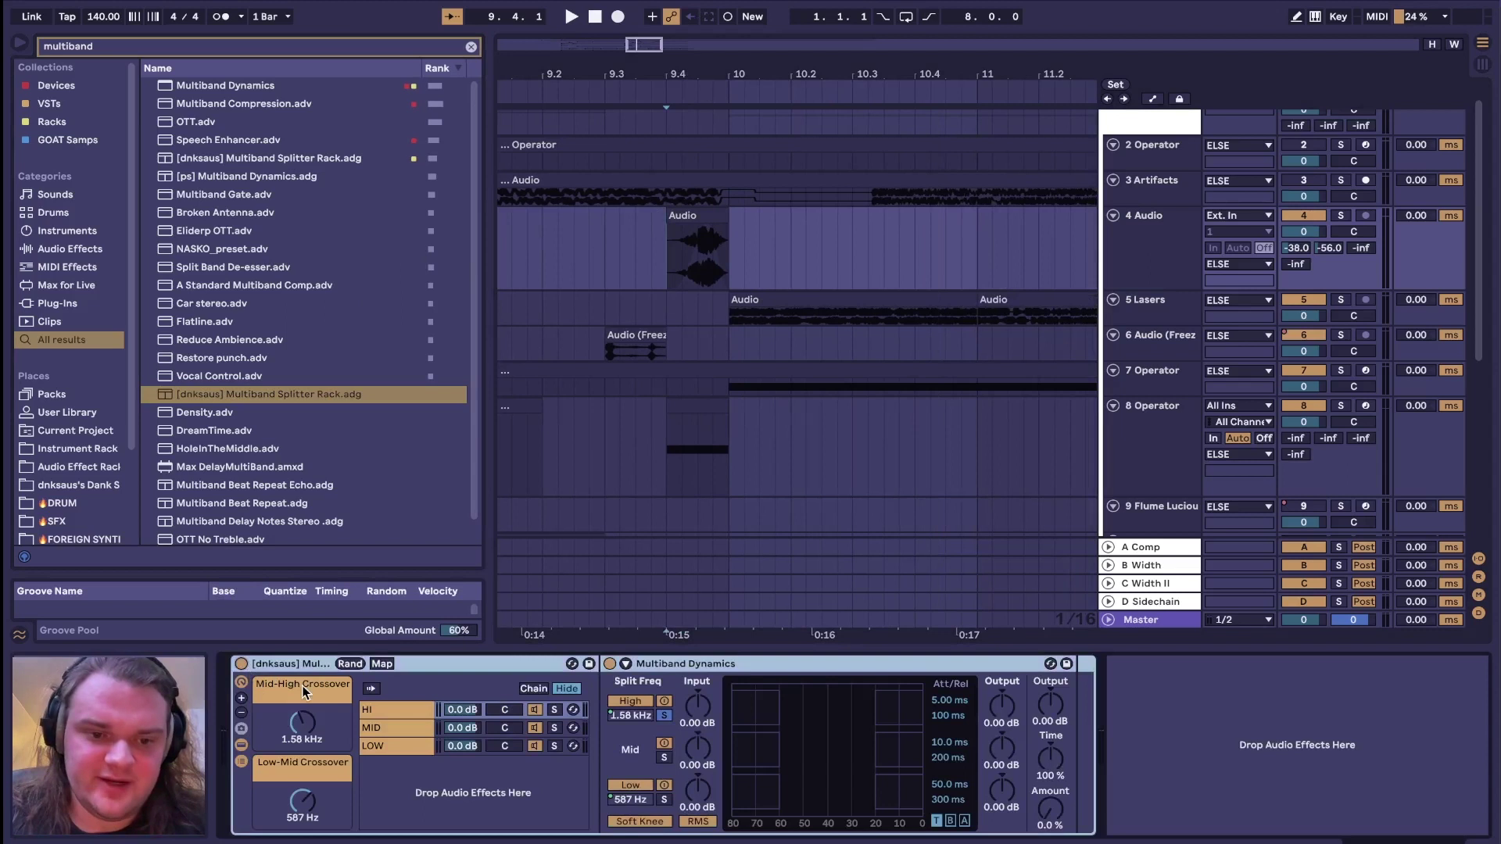
{"action": "left_click", "coordinate": [391, 742]}
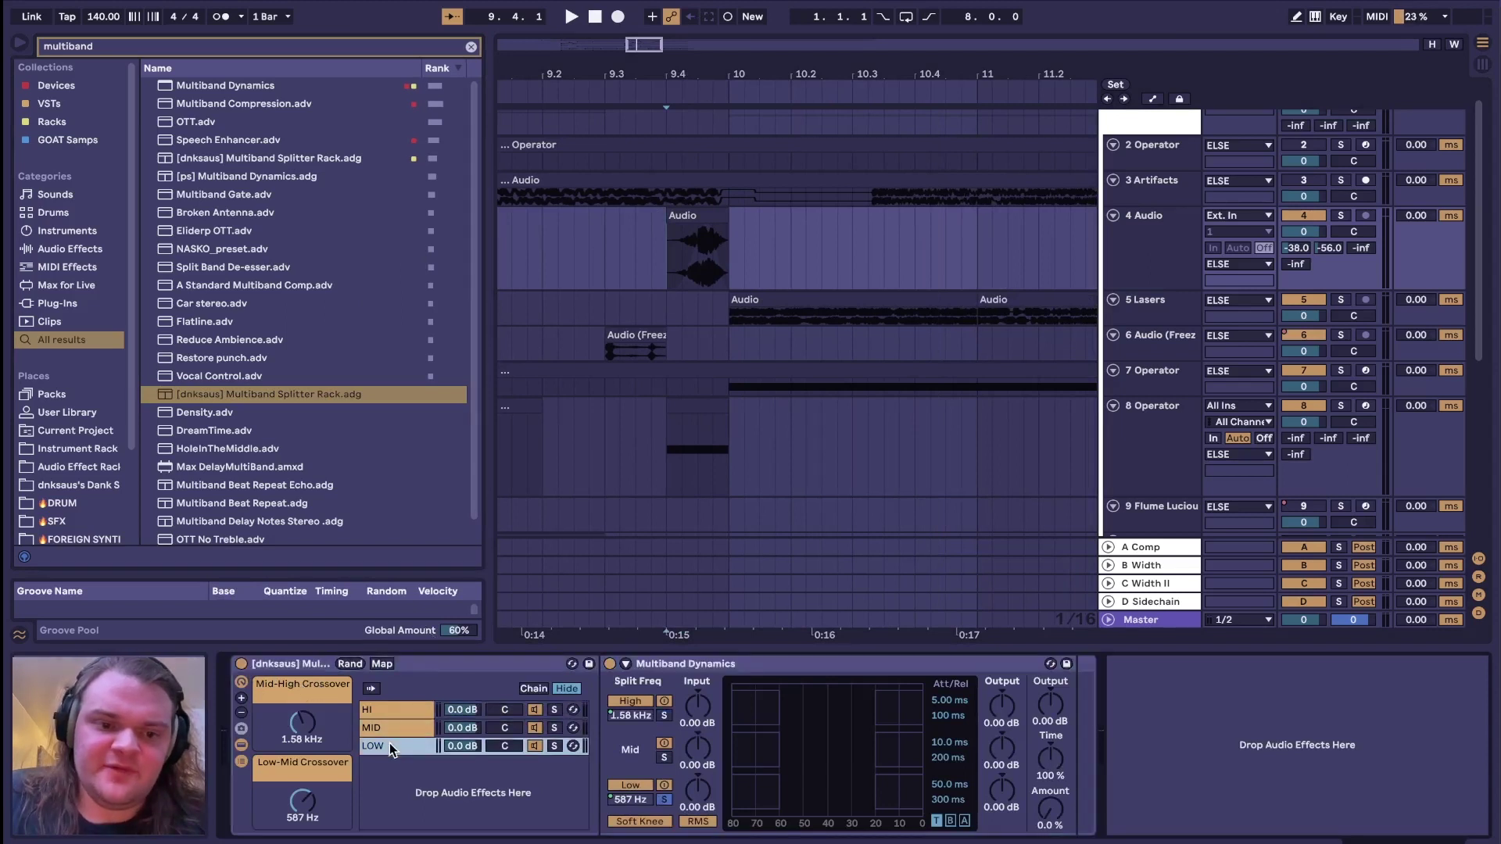
{"action": "key", "text": "space"}
Step: Search for "pitchmap" and insert the PITCHMAP plug-in into the splitter rack's MID band, checking it in playback
{"action": "type", "text": "pitchmap"}
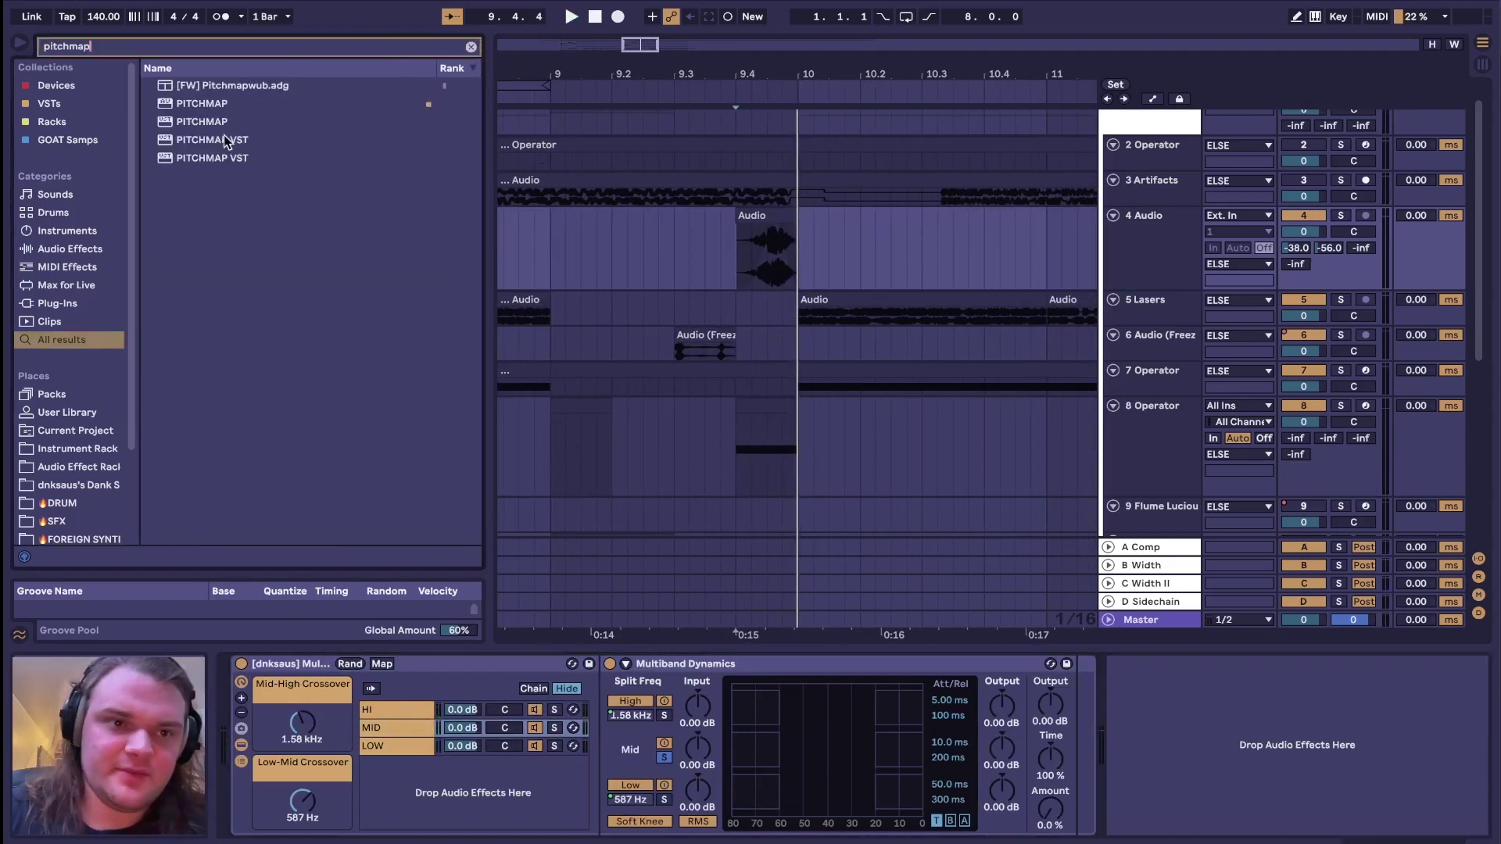
{"action": "left_click_drag", "start_coordinate": [222, 104], "coordinate": [607, 720]}
{"action": "key", "text": "space"}
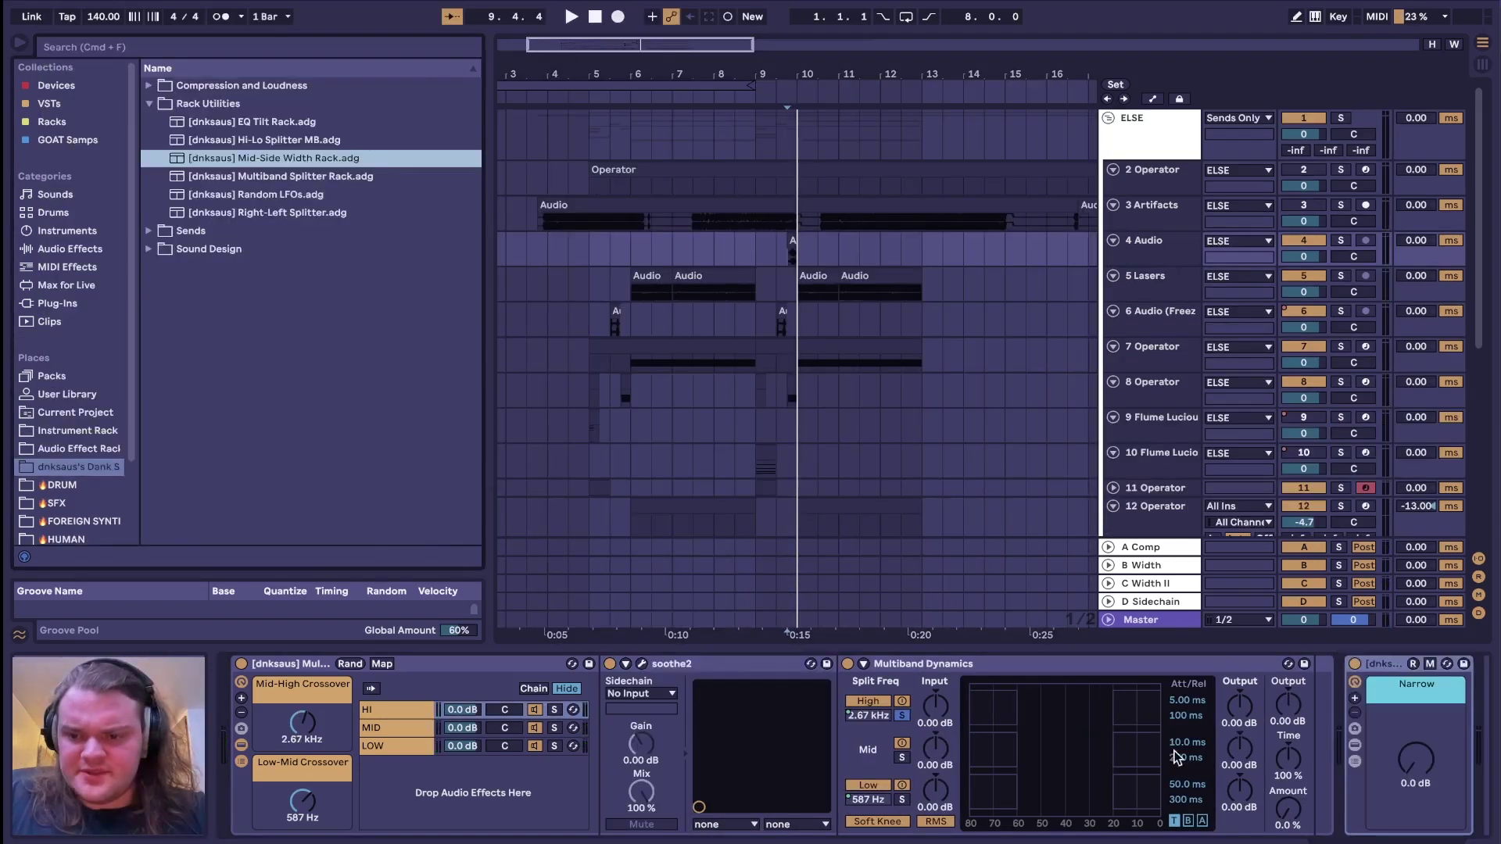
Step: Raise the Narrow macro of the Mid-Side Width Rack at the end of the chain and audition the change repeatedly
{"action": "scroll", "coordinate": [1177, 757], "scroll_direction": "right", "scroll_amount": 3}
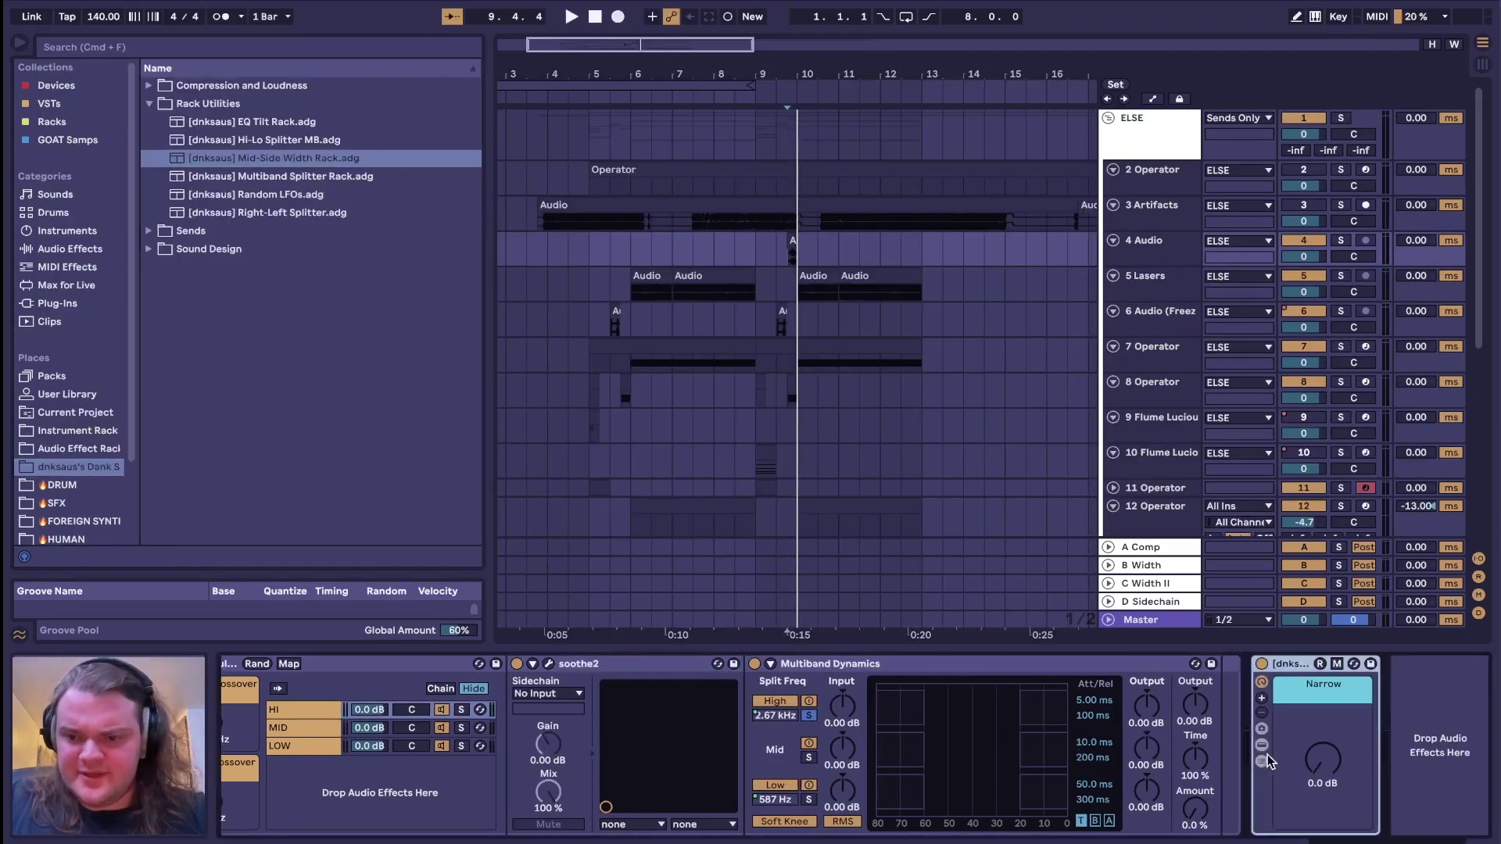
{"action": "mouse_move", "coordinate": [1320, 770]}
{"action": "left_mouse_down"}
{"action": "mouse_move", "coordinate": [1319, 688]}
{"action": "mouse_move", "coordinate": [1319, 734]}
{"action": "left_mouse_up"}
{"action": "key", "text": "space"}
{"action": "key", "text": "space"}
{"action": "key", "text": "space"}
{"action": "key", "text": "space"}
{"action": "key", "text": "space"}
Step: Set the Operator oscillator on the 11 Flume Lucio track to the Saw D waveform and its filter envelope amount to -32%
{"action": "scroll", "coordinate": [1149, 343], "scroll_direction": "down", "scroll_amount": 3}
{"action": "left_click", "coordinate": [1149, 343]}
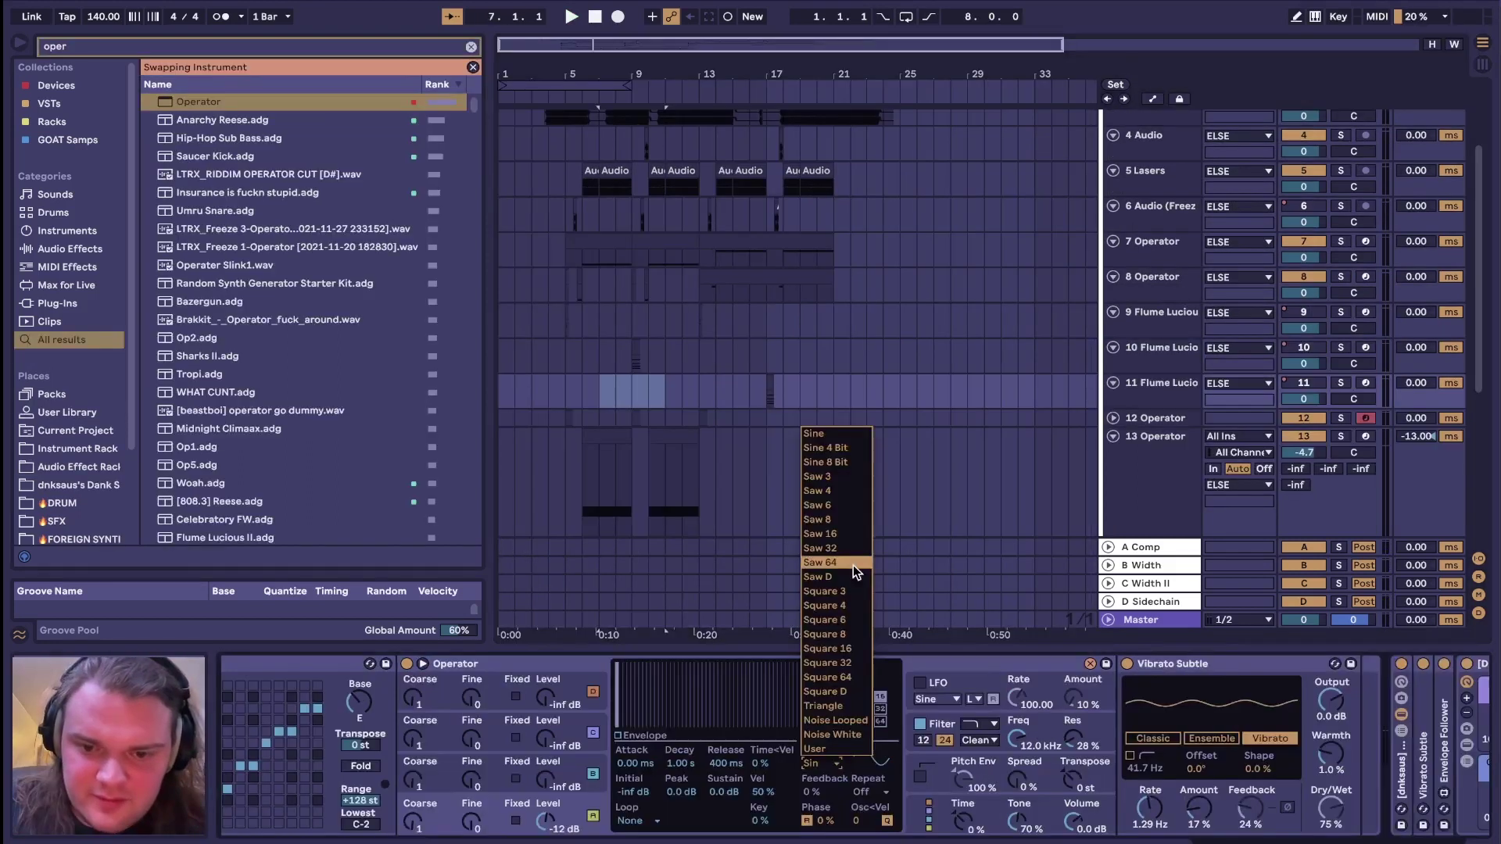
{"action": "left_click", "coordinate": [851, 578]}
{"action": "left_click", "coordinate": [1054, 736]}
{"action": "left_click", "coordinate": [824, 791]}
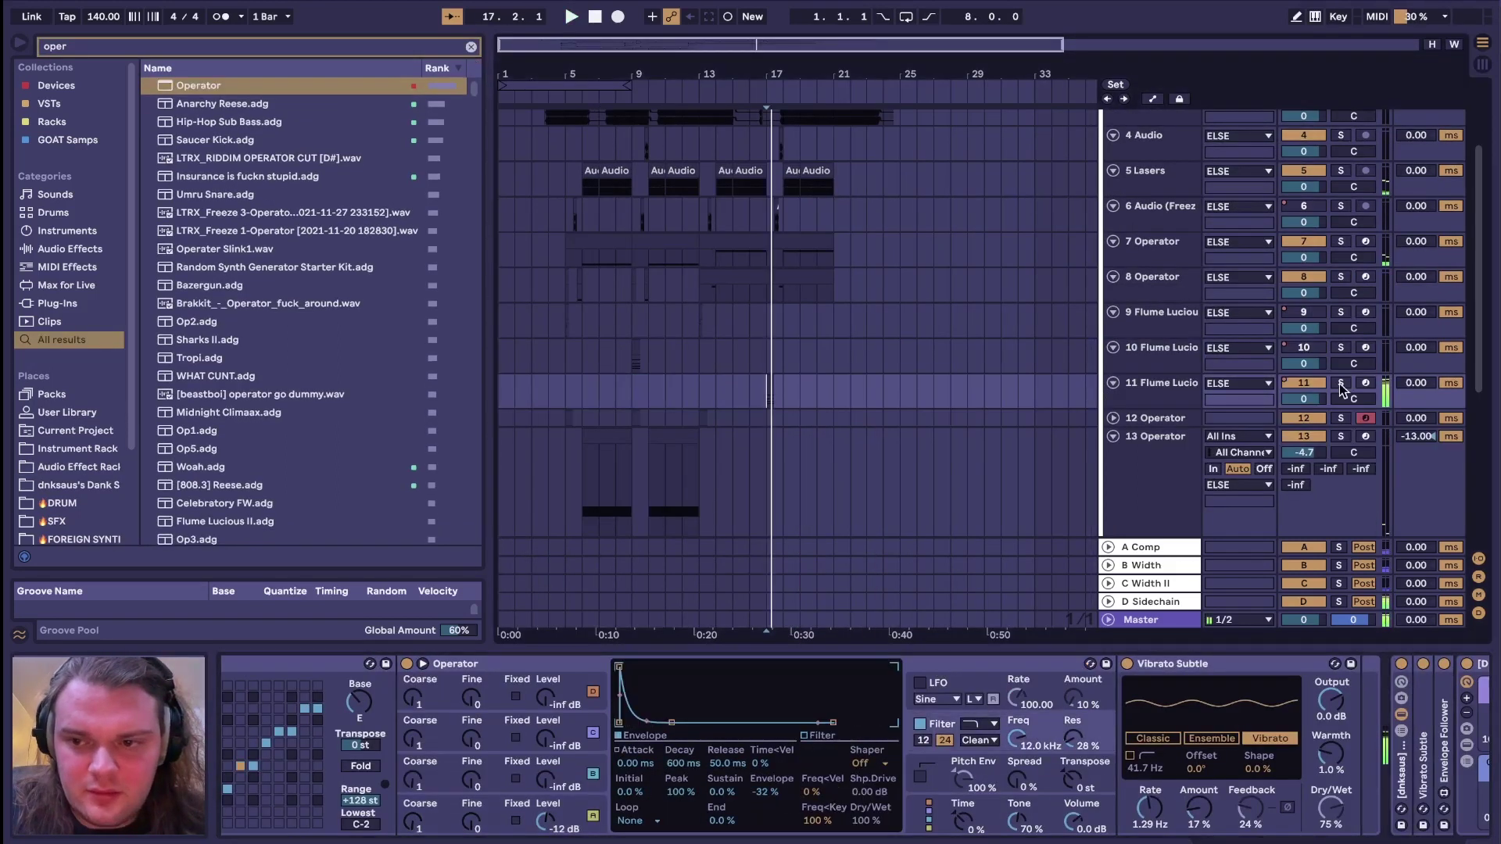
Step: Solo the 11 Flume Lucio track and tune Operator's filter against playback: envelope amount -46%, resonance 83%, frequency about 4.91 kHz
{"action": "key", "text": "space"}
{"action": "key", "text": "space"}
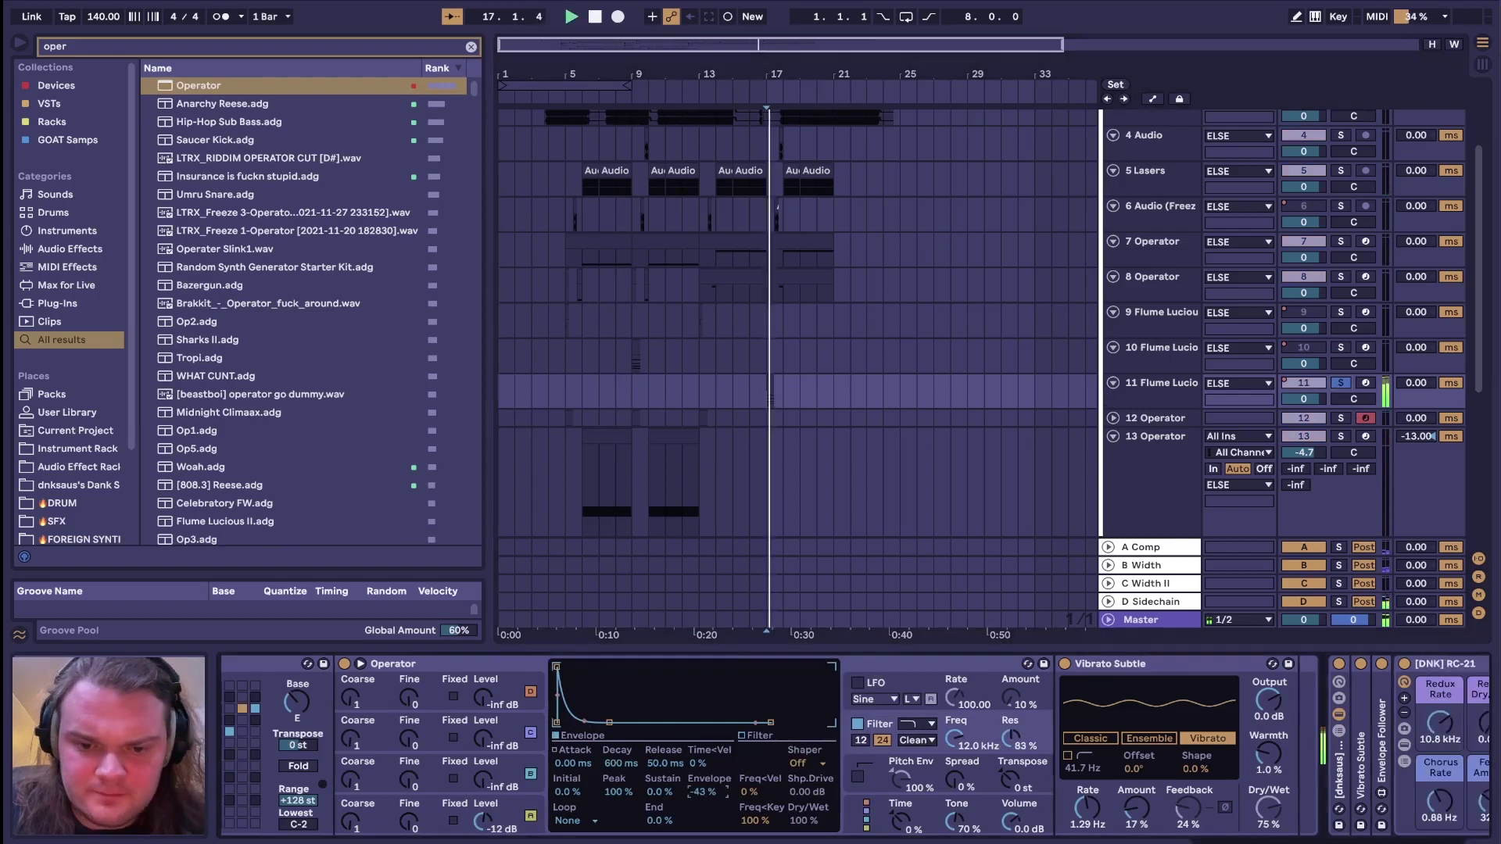
{"action": "key", "text": "space"}
{"action": "key", "text": "space"}
{"action": "left_click_drag", "start_coordinate": [708, 792], "coordinate": [707, 784]}
{"action": "key", "text": "space"}
{"action": "key", "text": "space"}
{"action": "left_click_drag", "start_coordinate": [954, 737], "coordinate": [954, 758]}
{"action": "key", "text": "space"}
{"action": "key", "text": "space"}
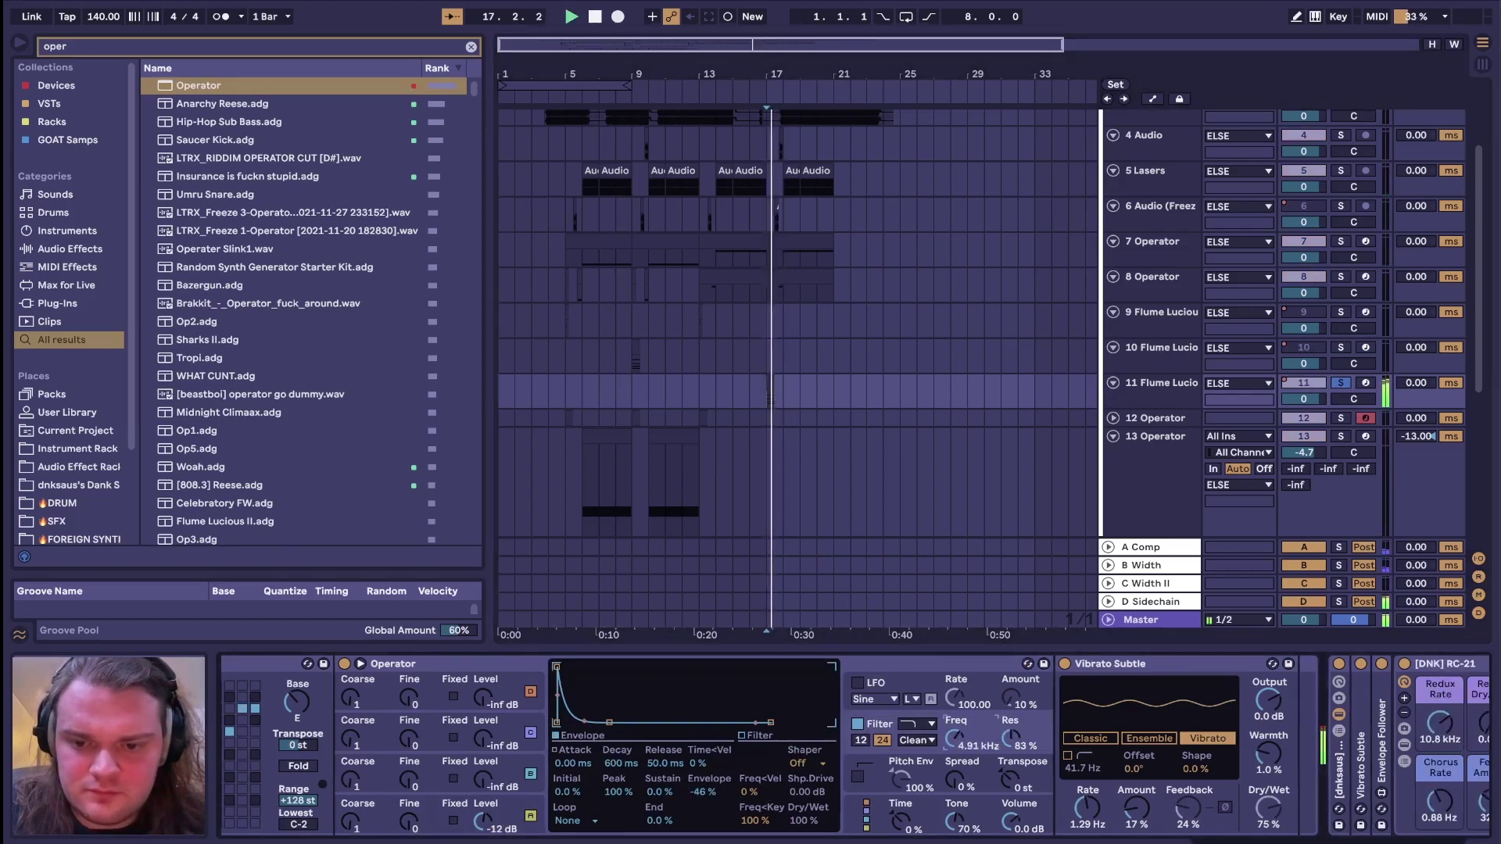
{"action": "key", "text": "space"}
{"action": "key", "text": "space"}
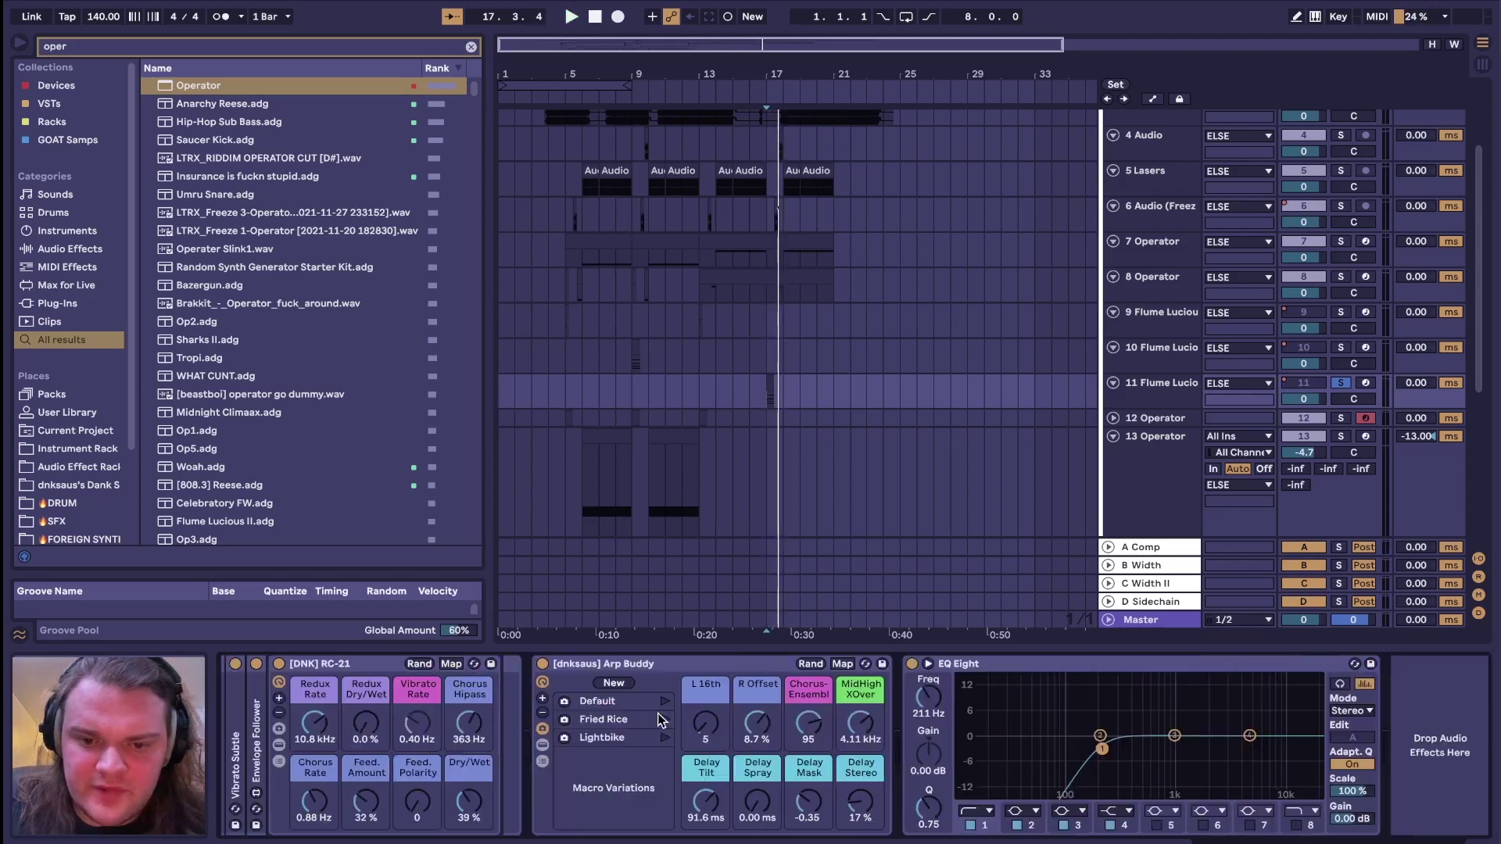
Step: Audition the [dnksaus] Arp Buddy rack's Default variation, switch it to Lightbike and compare the sound in playback
{"action": "key", "text": "space"}
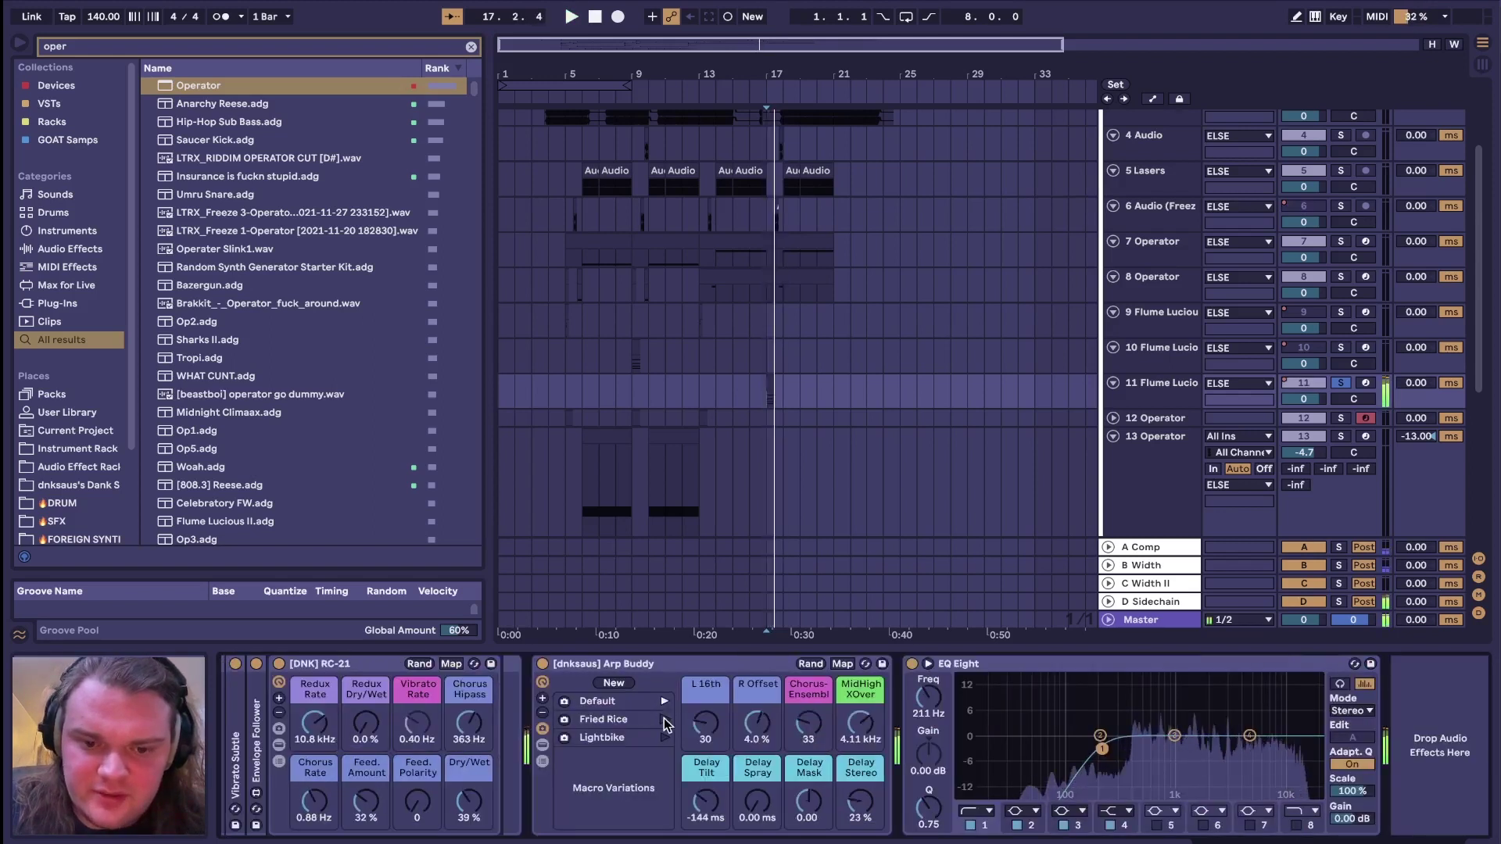
{"action": "left_click", "coordinate": [665, 738]}
{"action": "key", "text": "space"}
{"action": "key", "text": "space"}
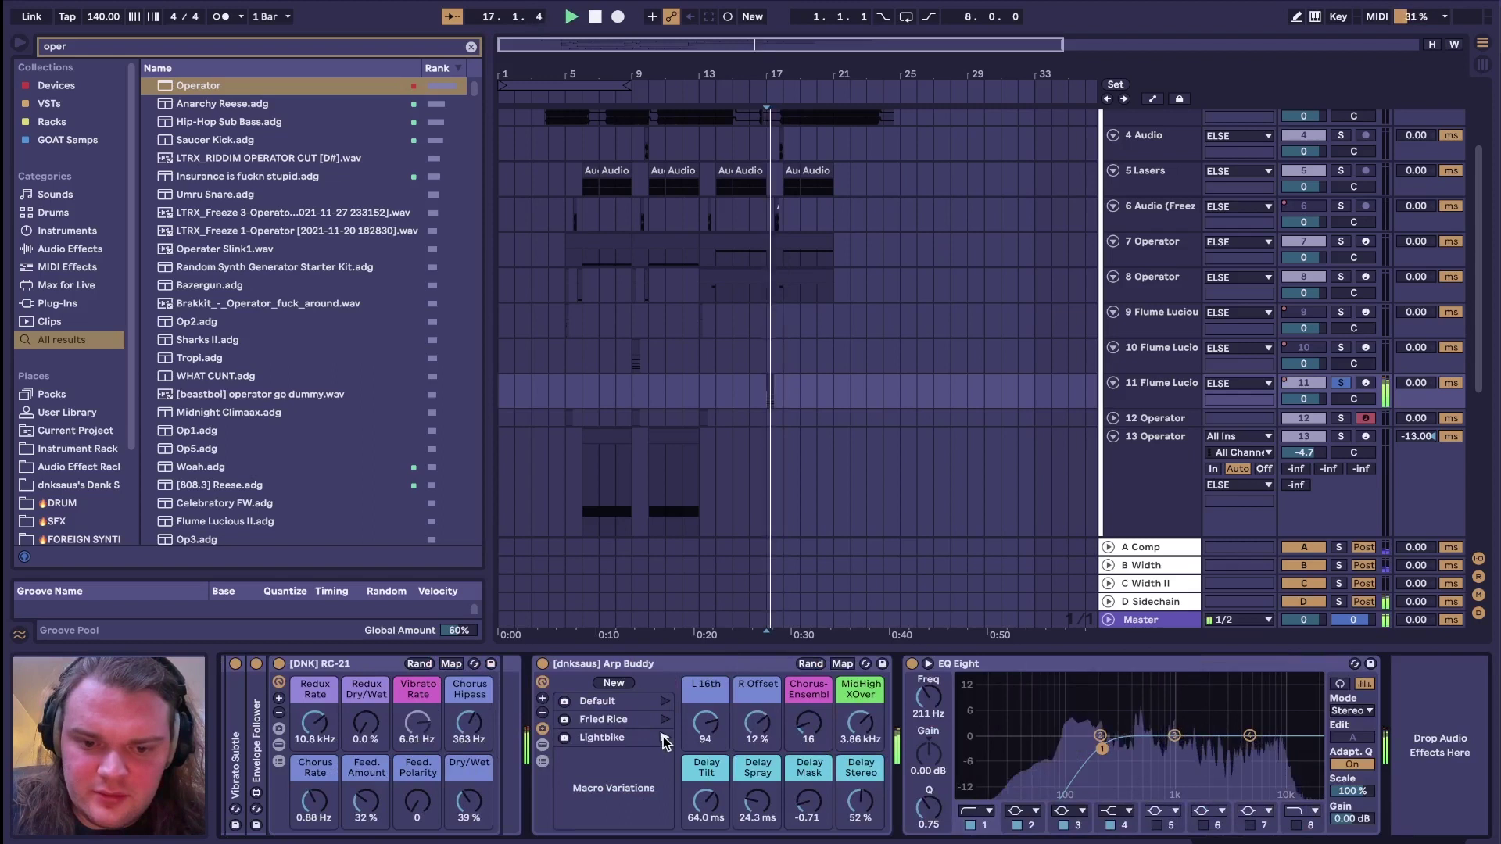
{"action": "key", "text": "space"}
{"action": "key", "text": "space"}
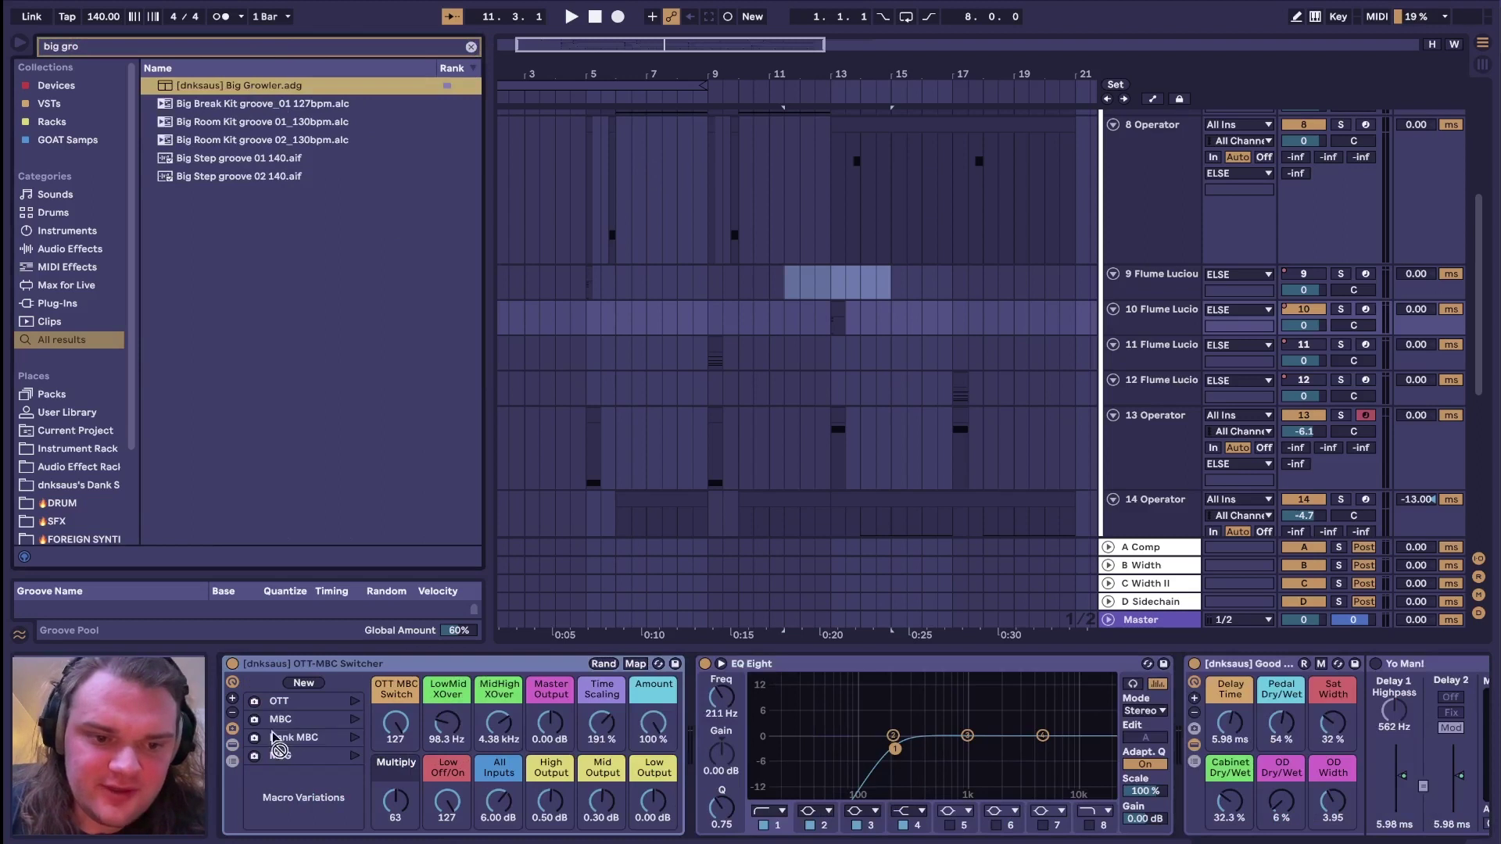
Step: Insert the [dnksaus] Big Growler rack before the OTT-MBC Switcher, with a Random LFOs rack ahead of it linked to the Autom8 Me macro
{"action": "key", "text": "Return"}
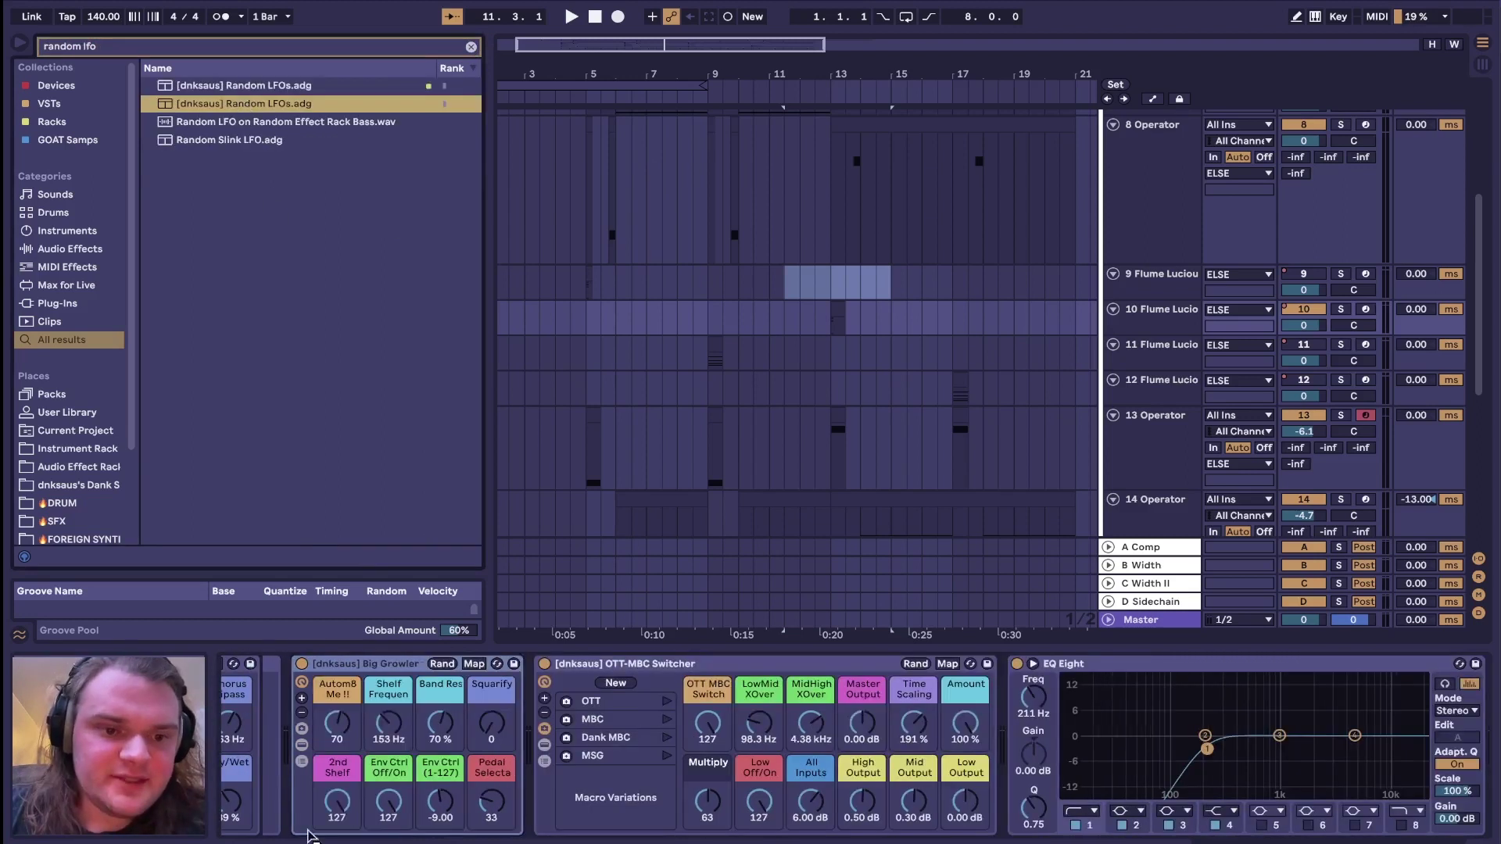
{"action": "left_click_drag", "start_coordinate": [309, 835], "coordinate": [290, 788]}
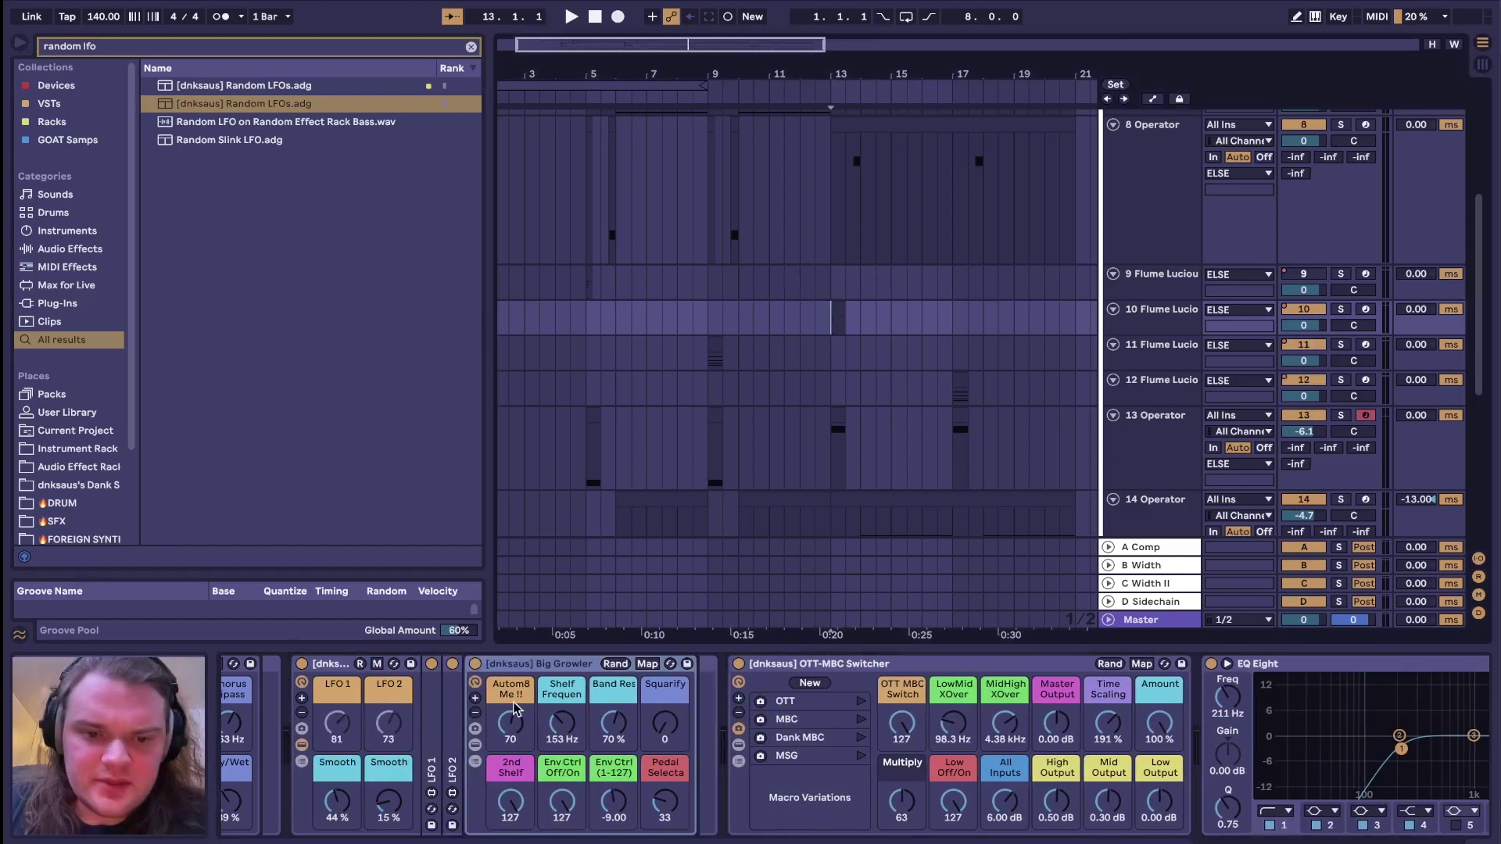
{"action": "right_click", "coordinate": [512, 732]}
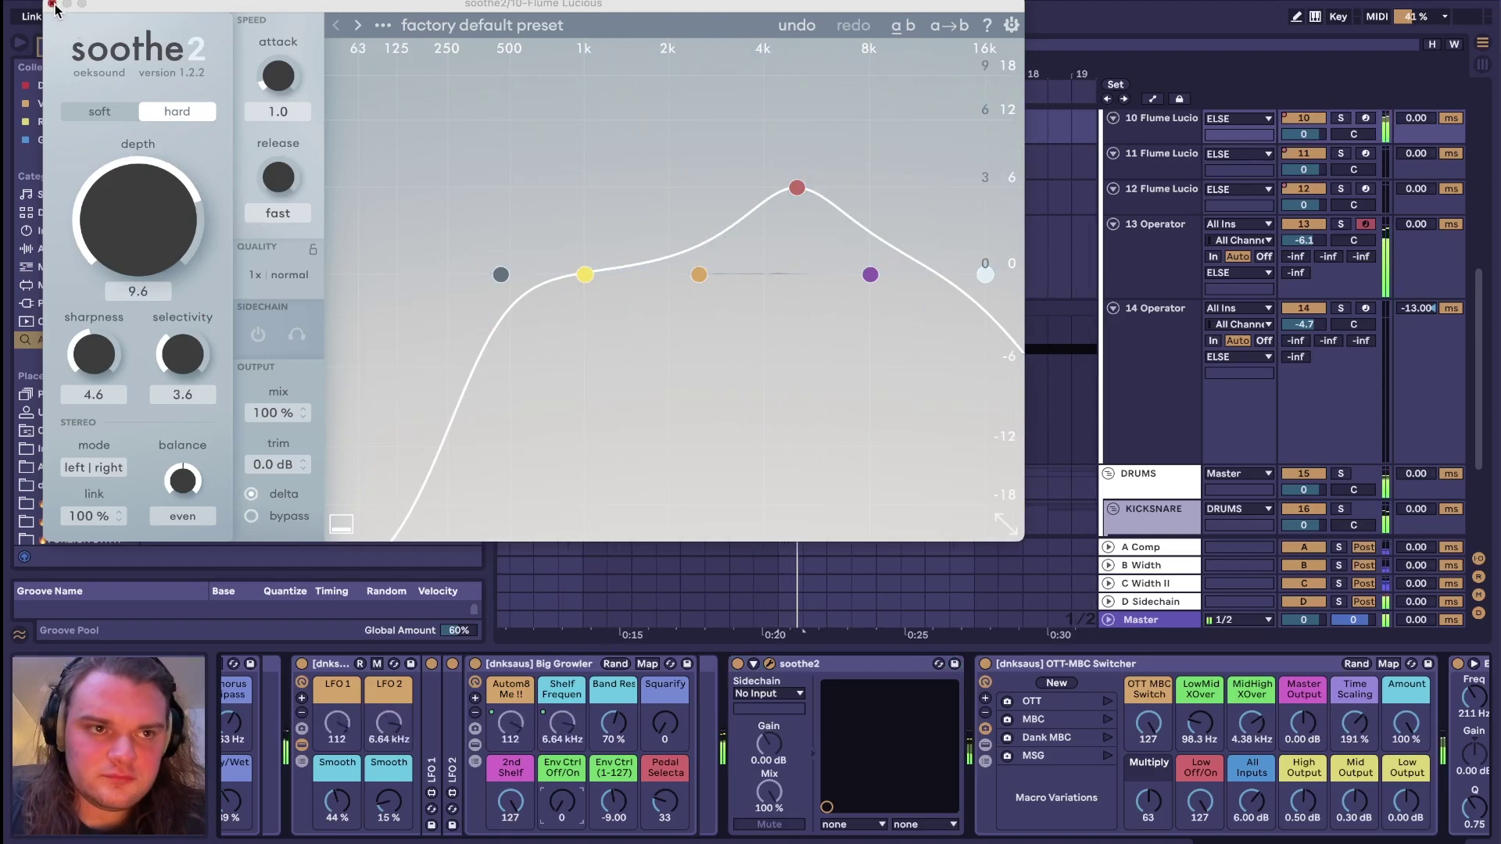
Step: Record the 10 Flume Lucio growl at bar 13 onto a new audio track fed from that track's post-mixer output
{"action": "left_click", "coordinate": [1113, 271]}
{"action": "left_click", "coordinate": [1146, 128]}
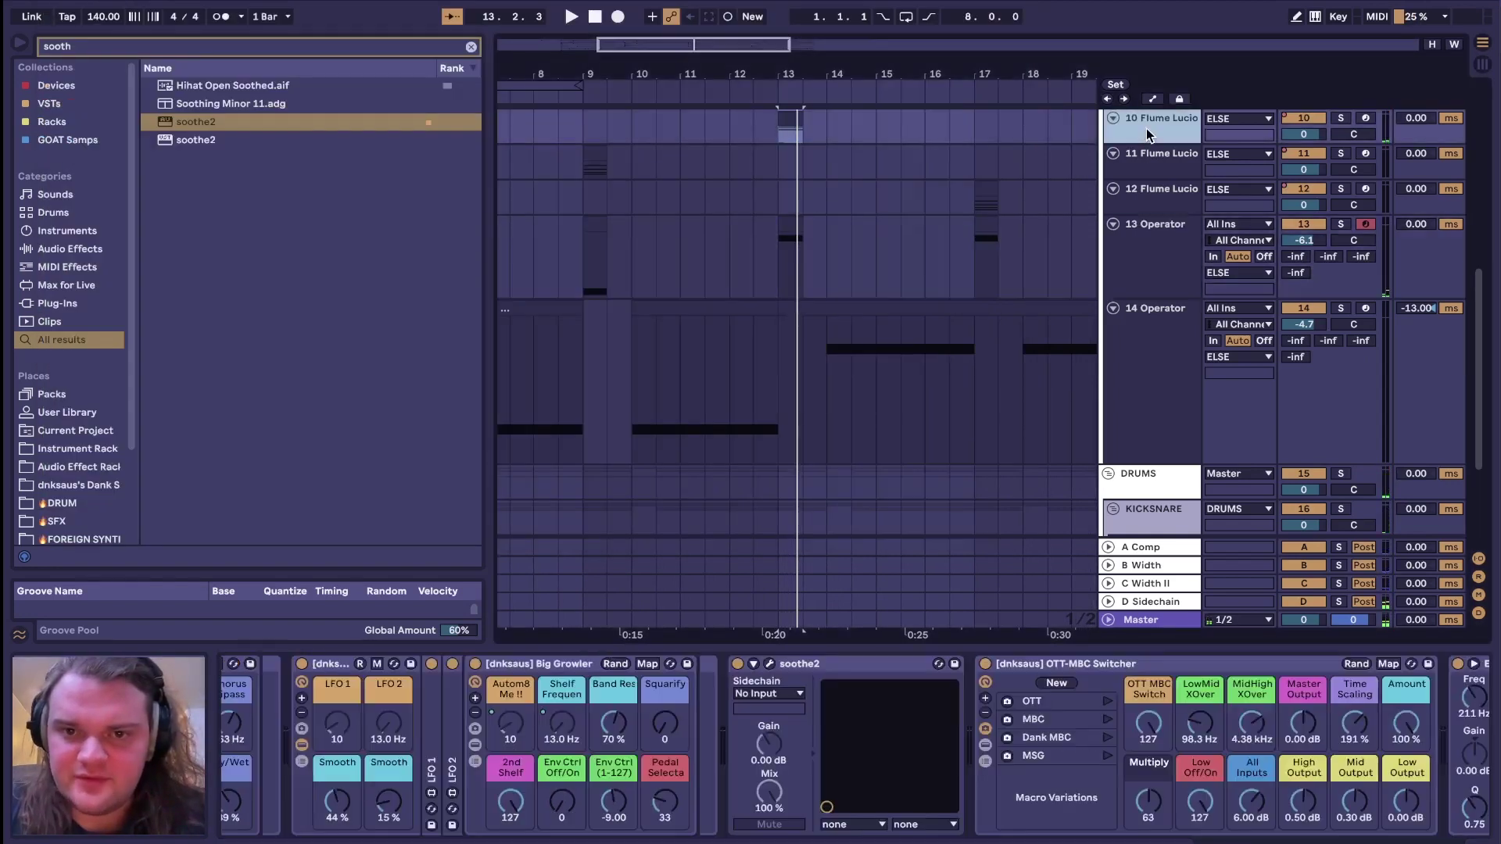
{"action": "double_click", "coordinate": [786, 111]}
{"action": "scroll", "coordinate": [741, 687], "scroll_direction": "down", "scroll_amount": 6}
{"action": "left_click_drag", "start_coordinate": [741, 701], "coordinate": [1425, 747]}
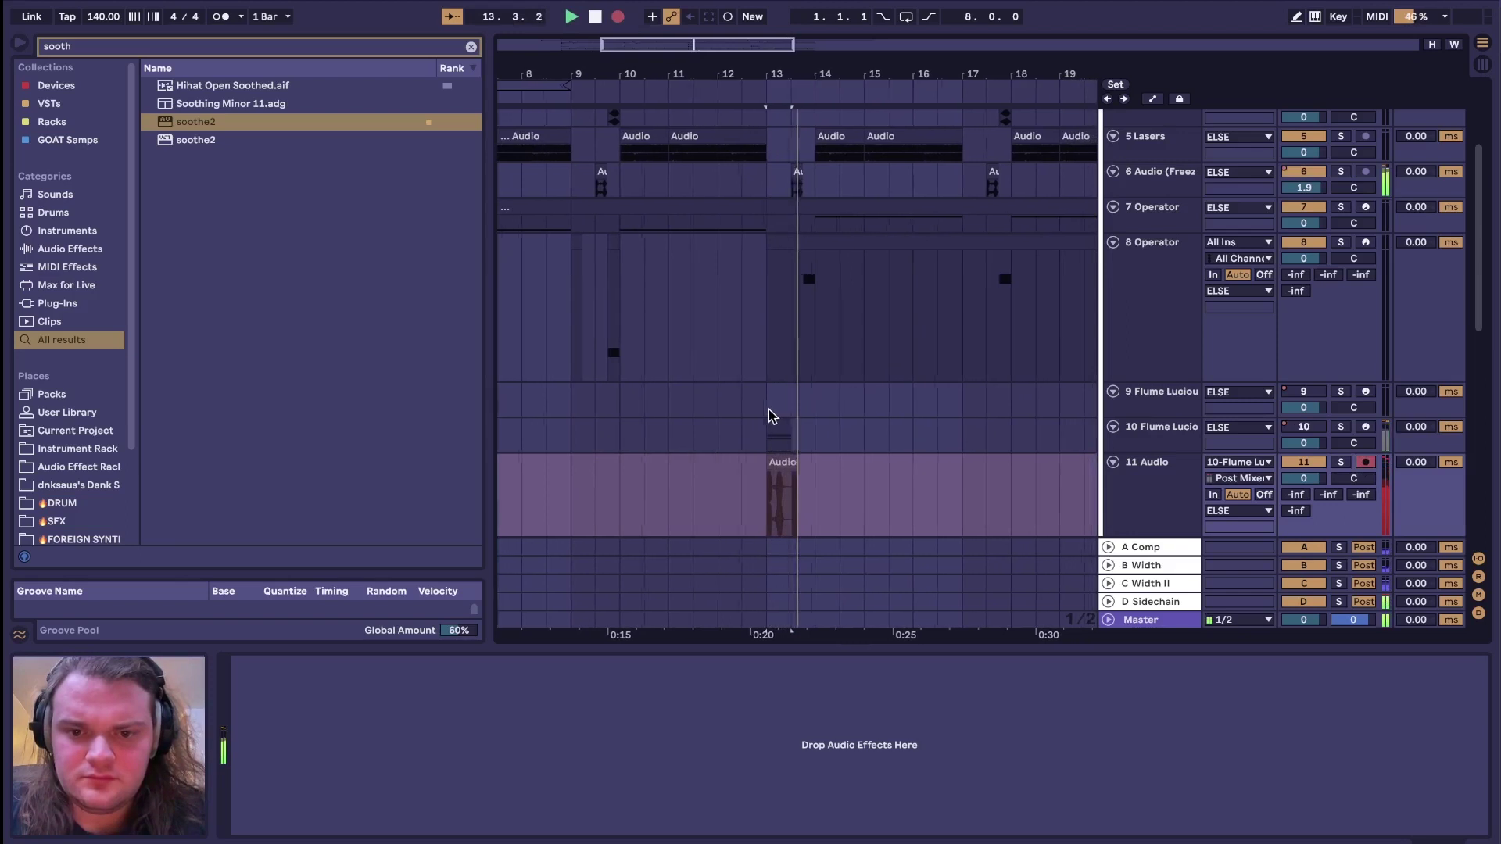
{"action": "left_click", "coordinate": [773, 417]}
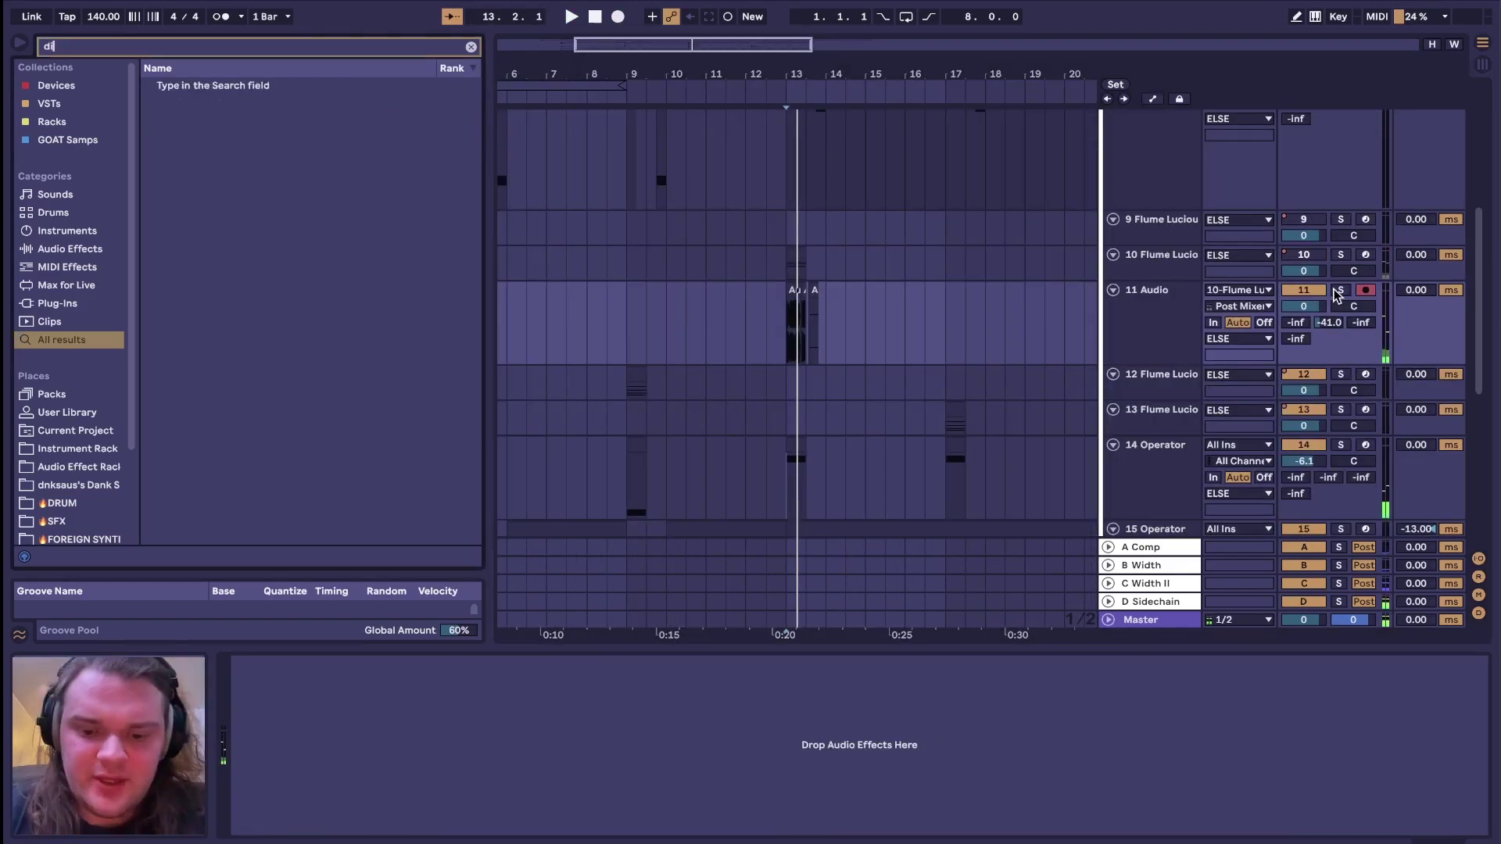
Step: Load the [dnksaus] Digital Clipper rack on the 11 Audio track and set its Drive to 28 while auditioning the growl
{"action": "type", "text": "igi"}
{"action": "key", "text": "Down"}
{"action": "key", "text": "Return"}
{"action": "key", "text": "space"}
{"action": "key", "text": "space"}
{"action": "key", "text": "space"}
{"action": "left_click_drag", "start_coordinate": [303, 723], "coordinate": [302, 731]}
{"action": "key", "text": "space"}
{"action": "key", "text": "space"}
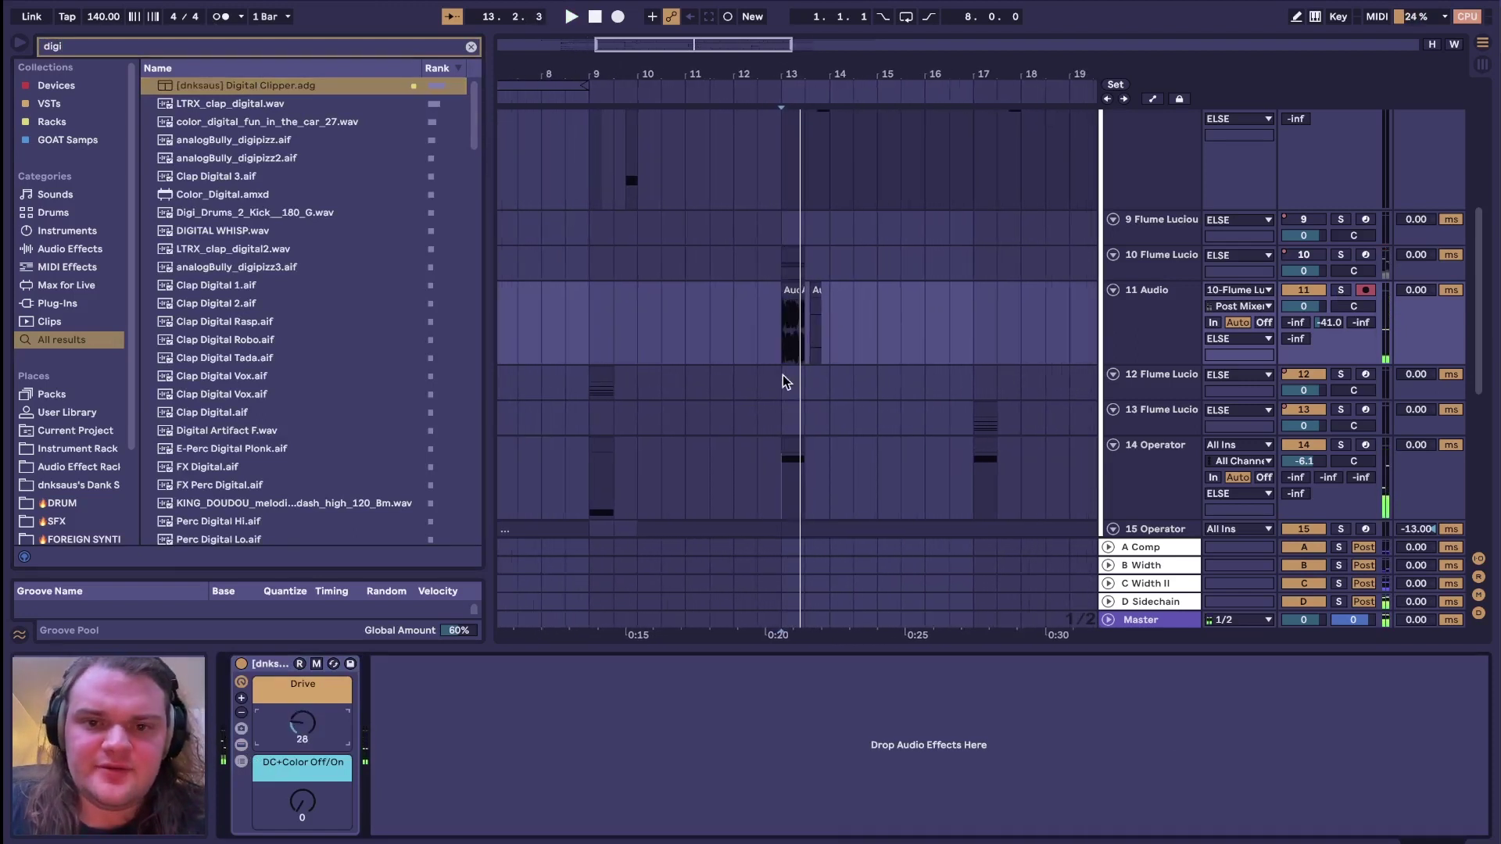
Step: Raise the Digital Clipper's Drive to 49 and turn up its DC+Color macro during playback of the bar 13 clips
{"action": "scroll", "coordinate": [777, 383], "scroll_direction": "up", "scroll_amount": 2}
{"action": "scroll", "coordinate": [782, 406], "scroll_direction": "up", "scroll_amount": 4}
{"action": "scroll", "coordinate": [805, 328], "scroll_direction": "down", "scroll_amount": 5}
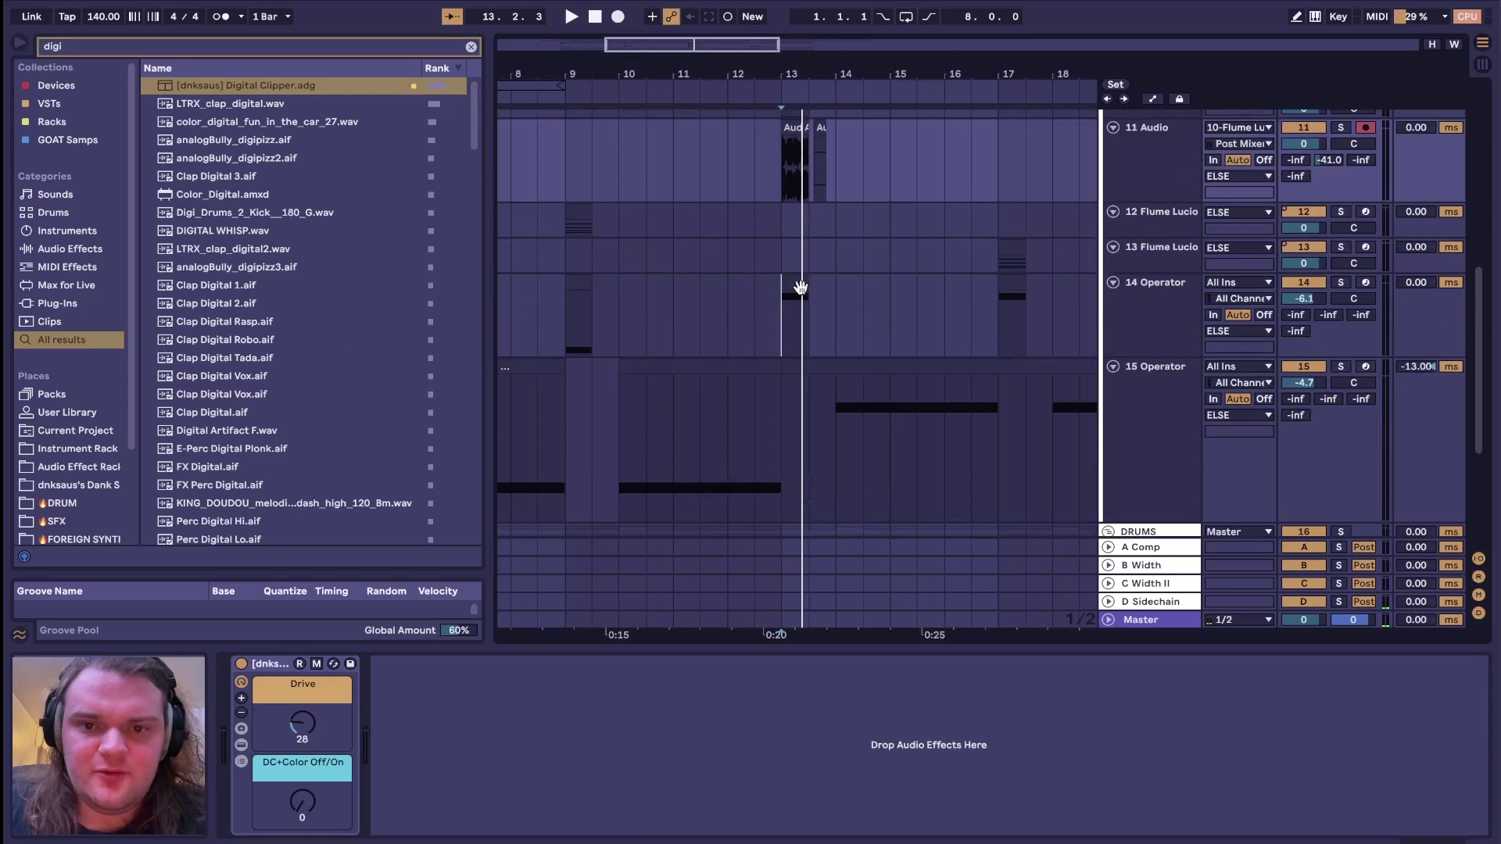
{"action": "scroll", "coordinate": [795, 274], "scroll_direction": "up", "scroll_amount": 4}
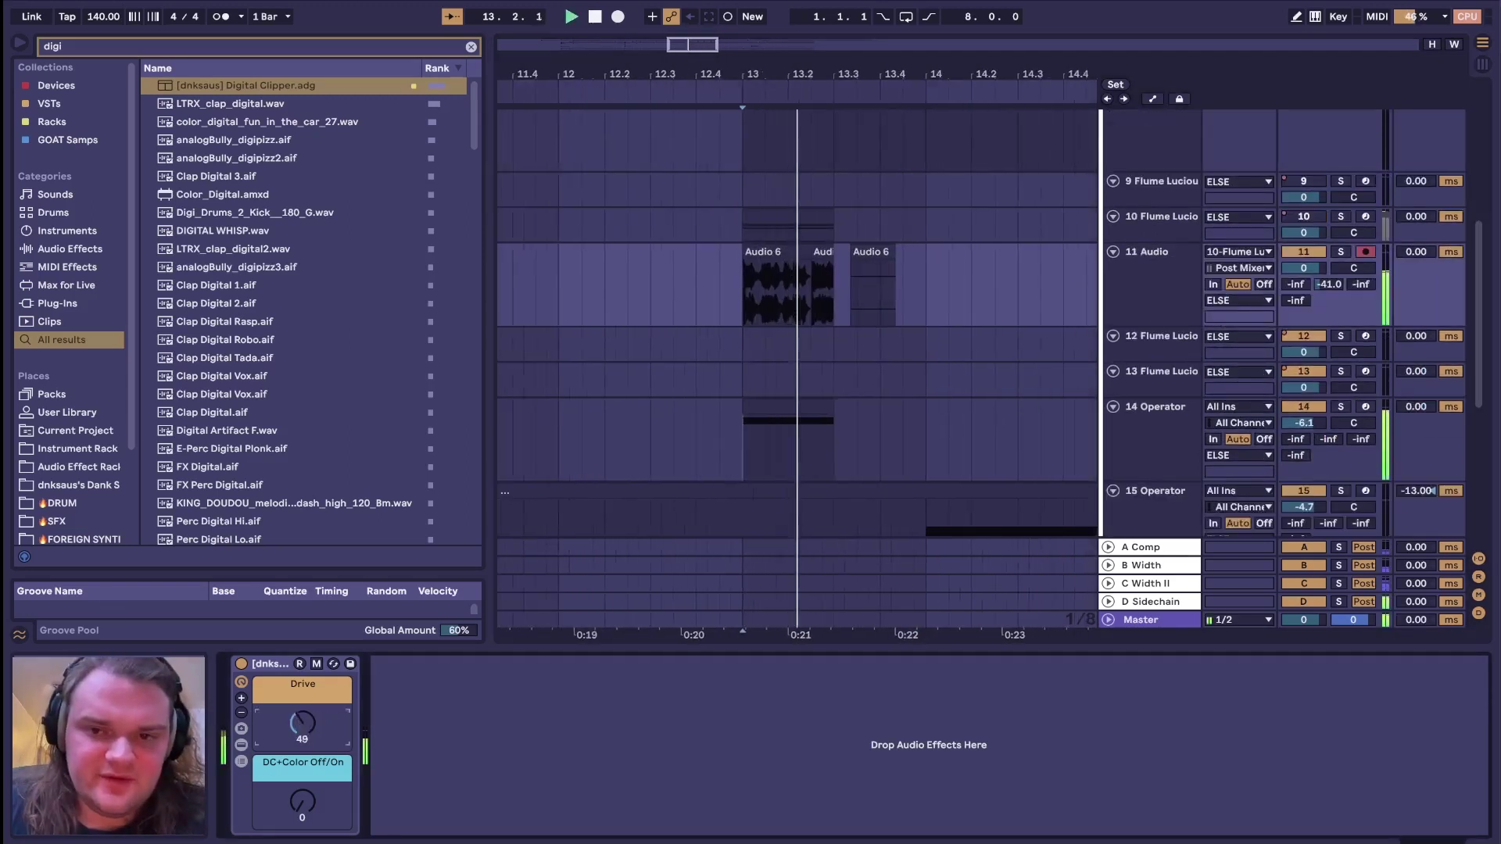
{"action": "left_click_drag", "start_coordinate": [302, 801], "coordinate": [302, 751]}
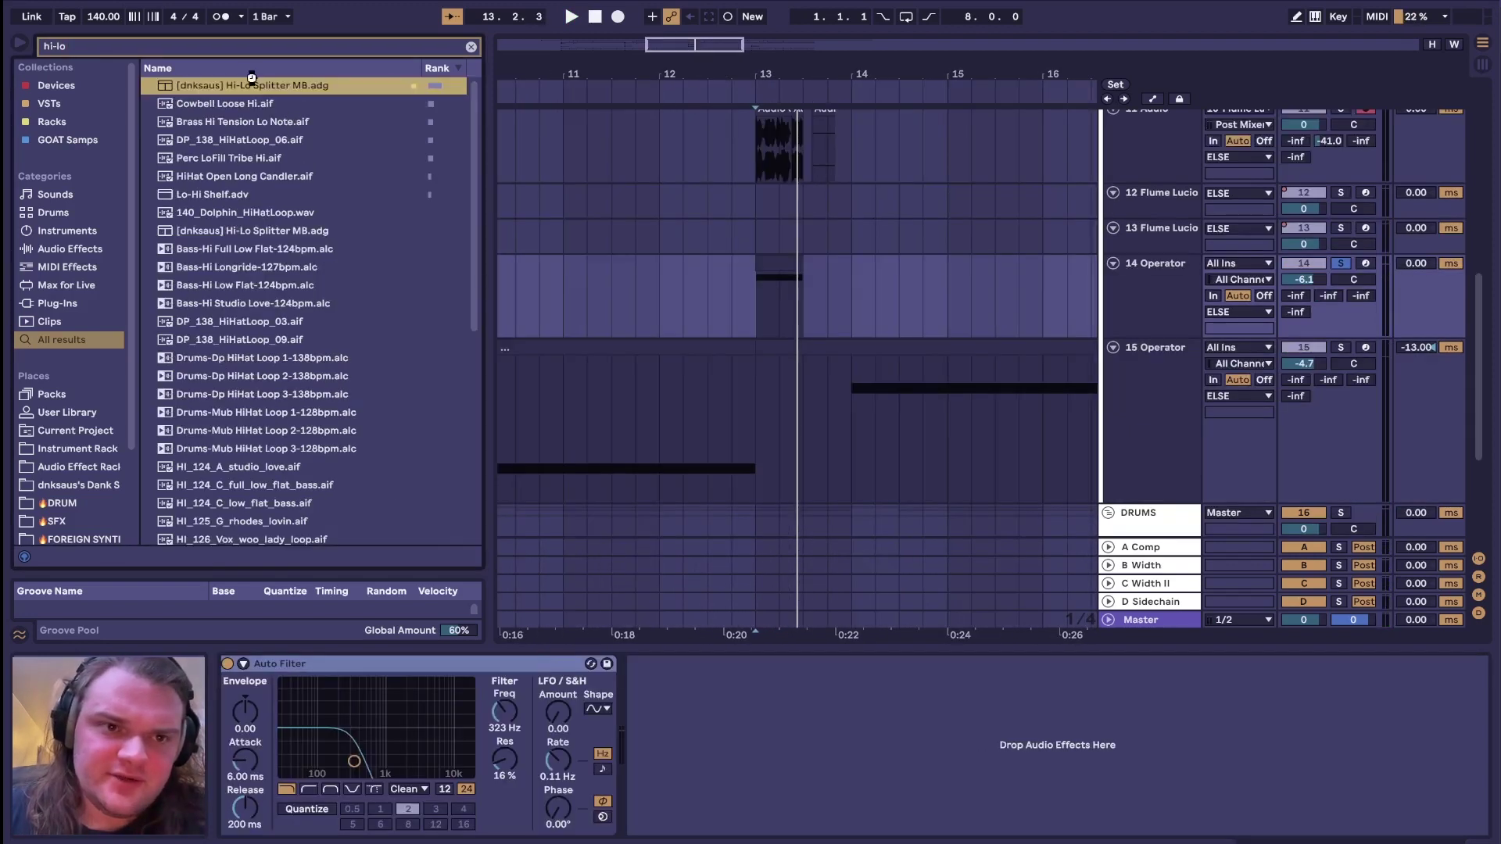
Step: Add the [dnksaus] Hi-Lo Splitter MB rack after the Auto Filter on the 14 Operator track and set its Low / Dry Switch to 127
{"action": "left_click_drag", "start_coordinate": [252, 77], "coordinate": [749, 801]}
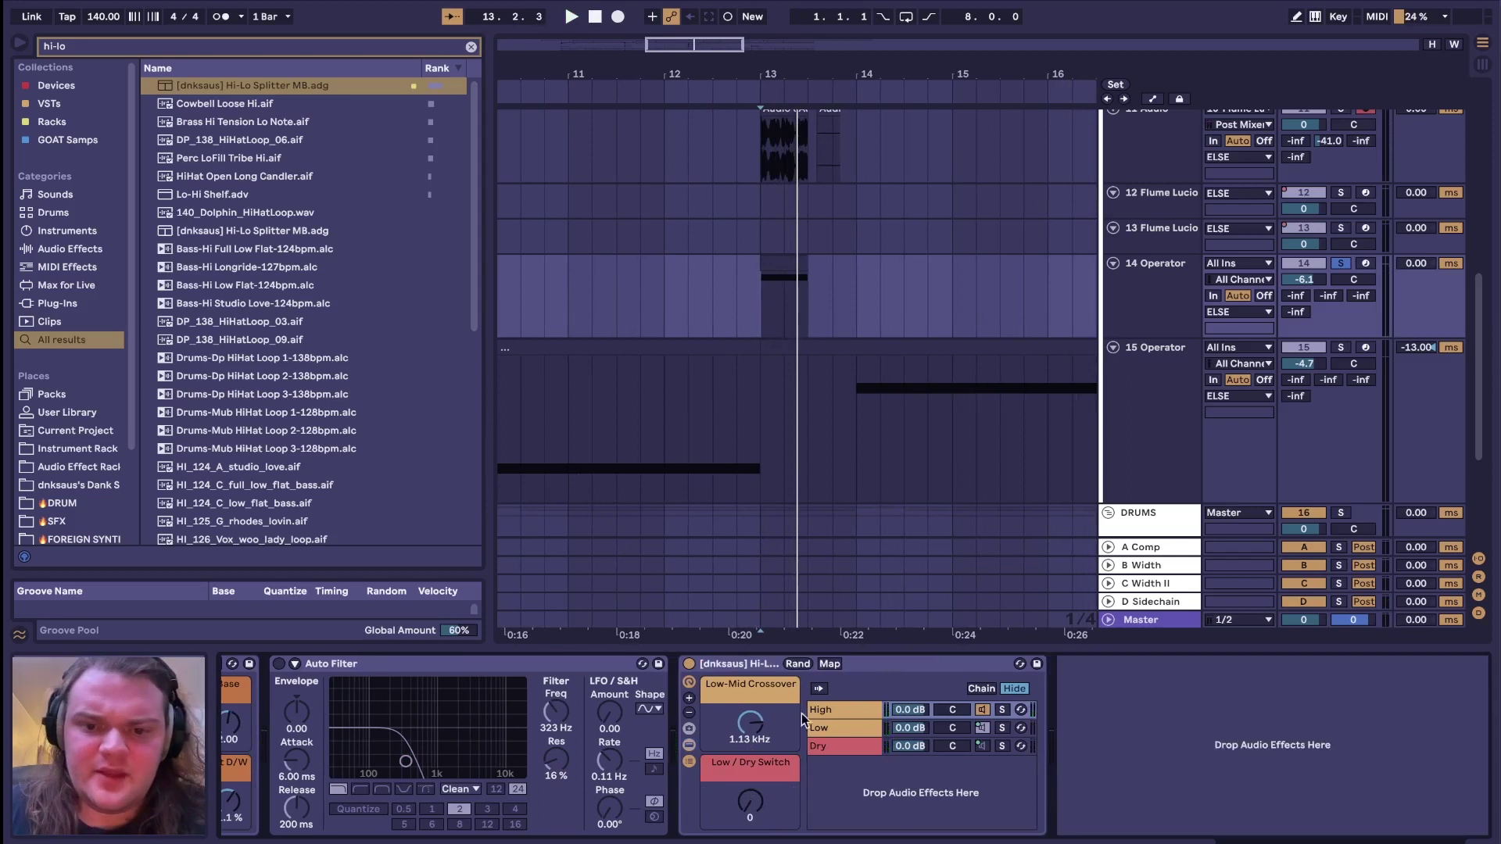
{"action": "left_click", "coordinate": [827, 711]}
{"action": "key", "text": "space"}
{"action": "key", "text": "space"}
{"action": "left_click_drag", "start_coordinate": [749, 805], "coordinate": [764, 794]}
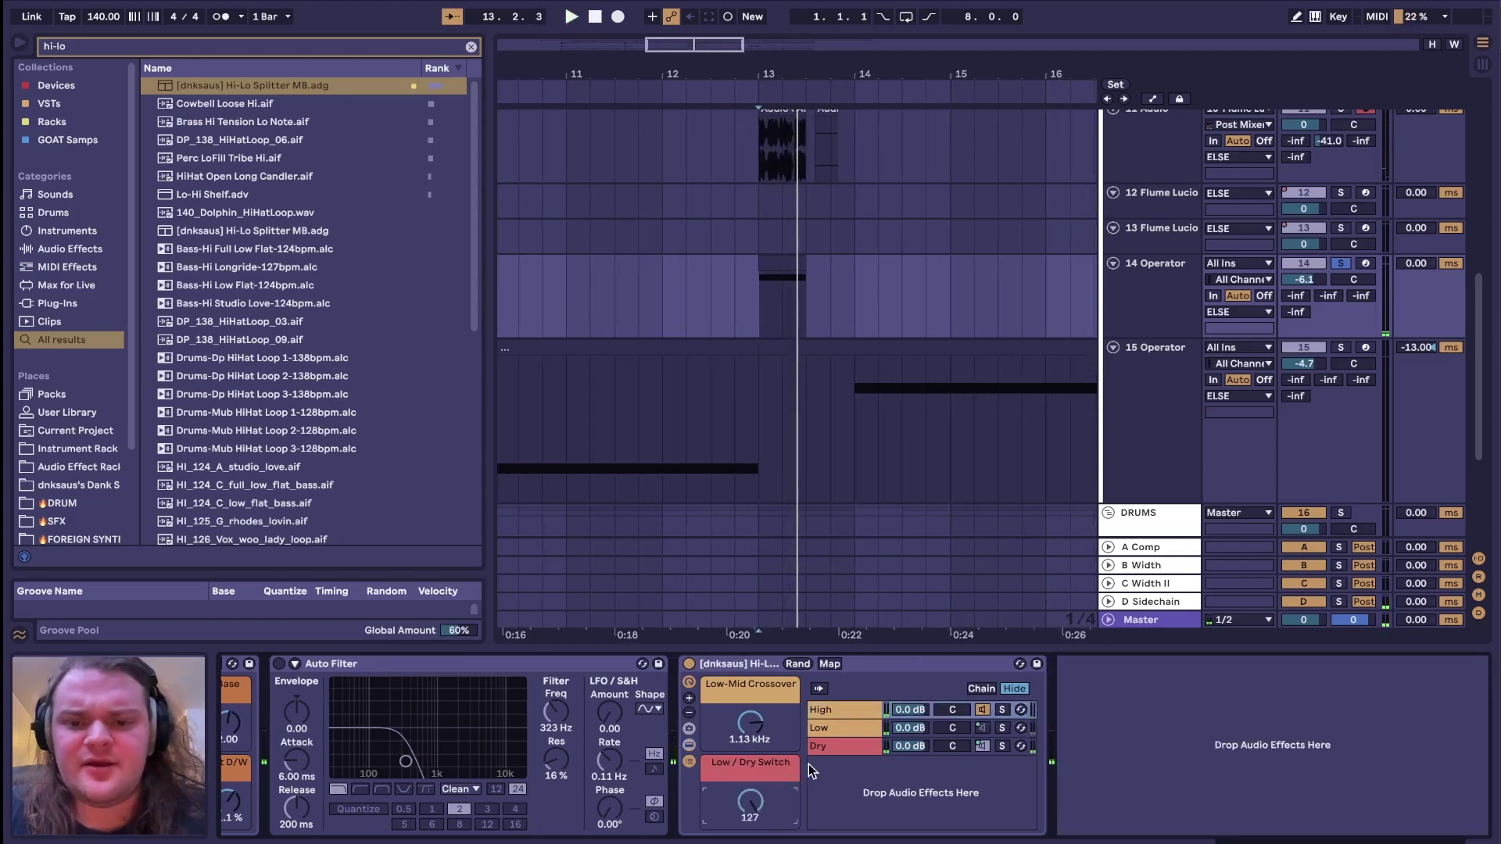
{"action": "key", "text": "space"}
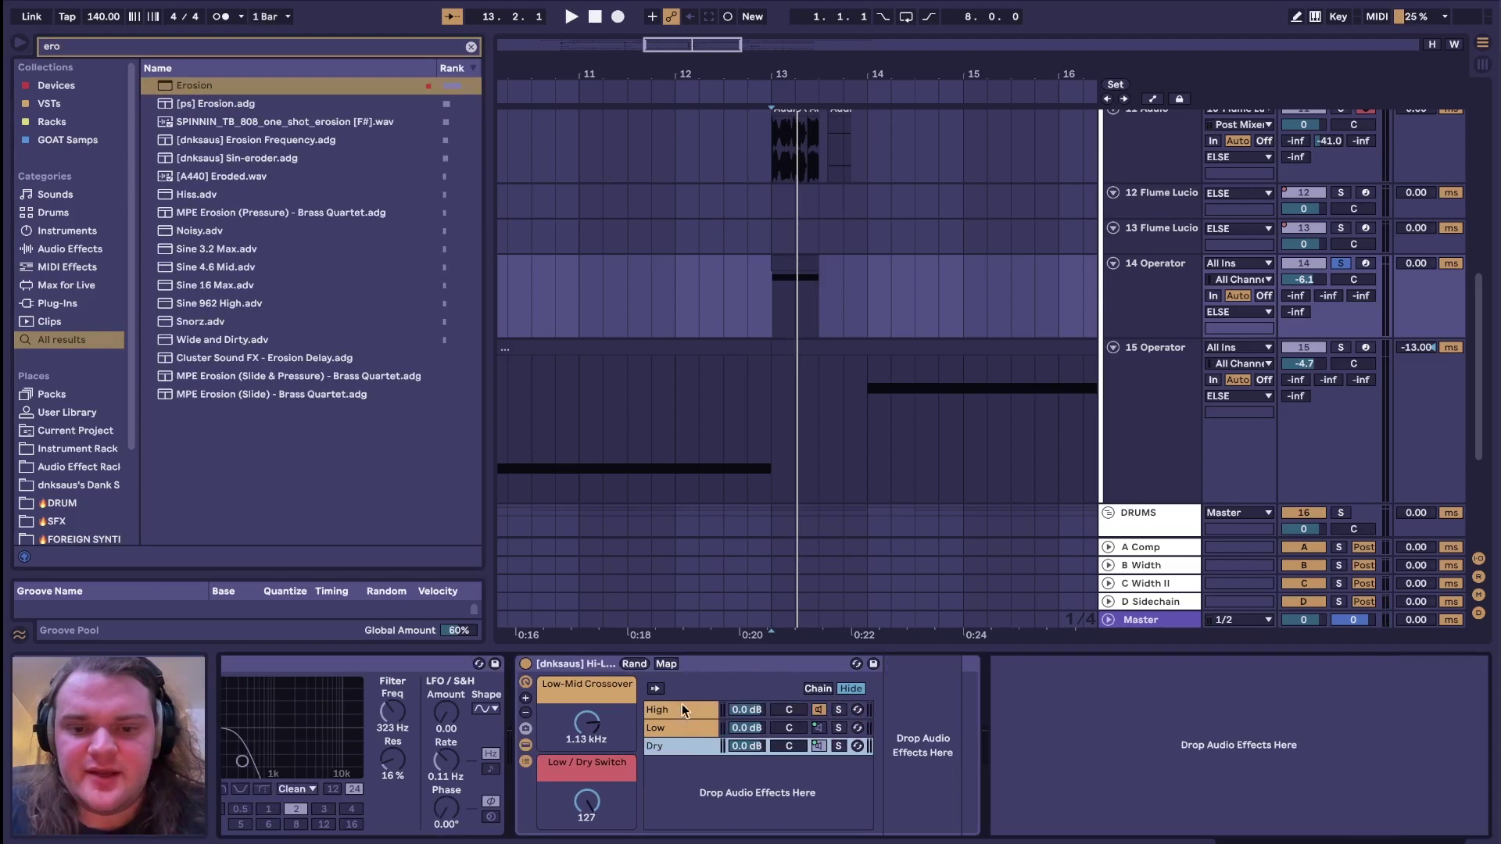
Step: Insert the [dnksaus] Squishy Virus rack in the splitter's High chain and raise its Envelope Shape while auditioning
{"action": "left_click", "coordinate": [691, 708]}
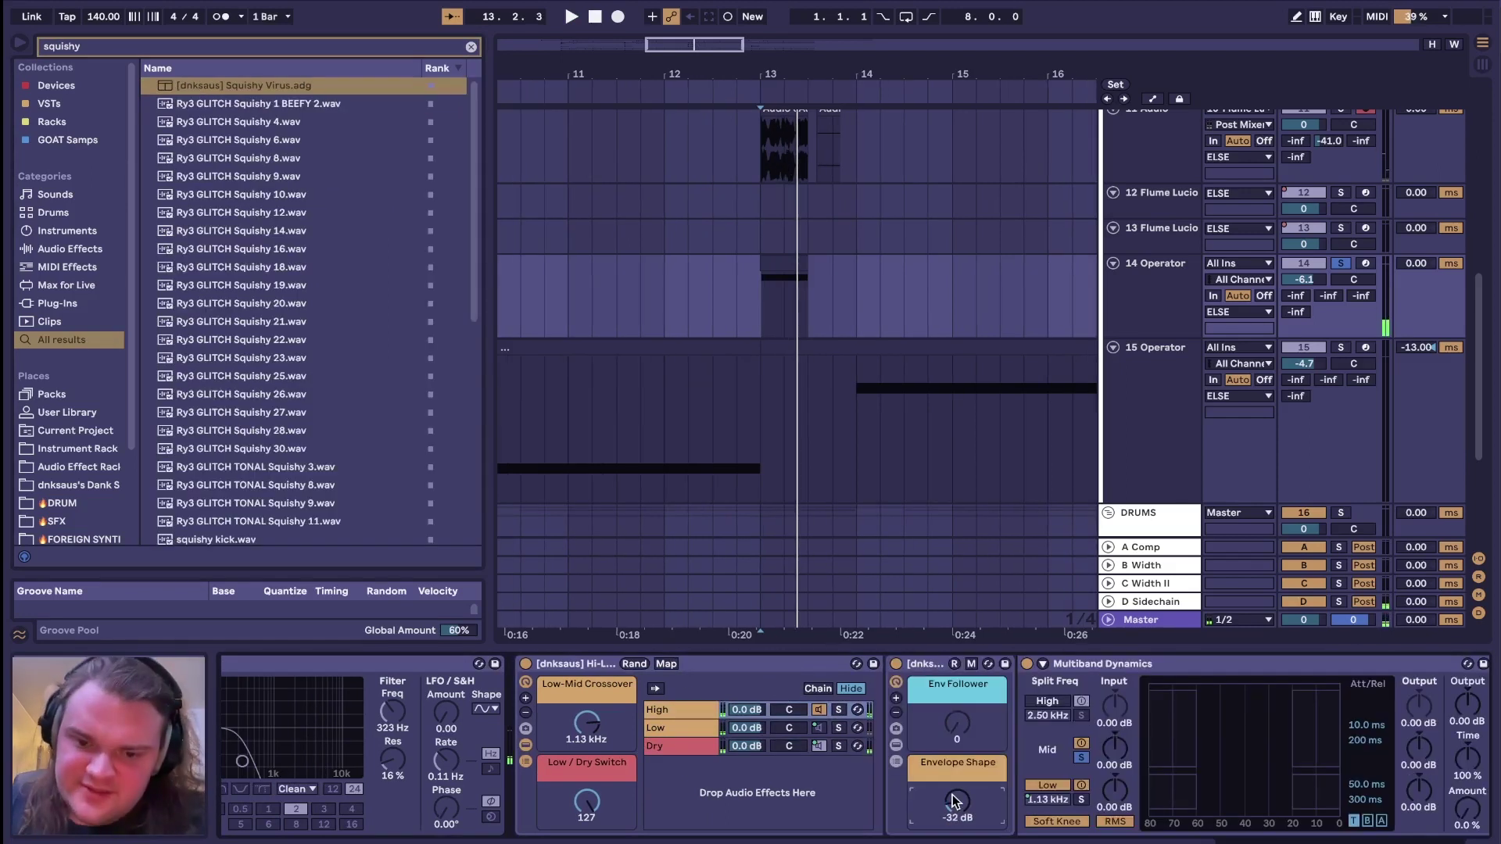
{"action": "key", "text": "space"}
{"action": "left_click_drag", "start_coordinate": [952, 802], "coordinate": [952, 752]}
{"action": "key", "text": "space"}
{"action": "key", "text": "space"}
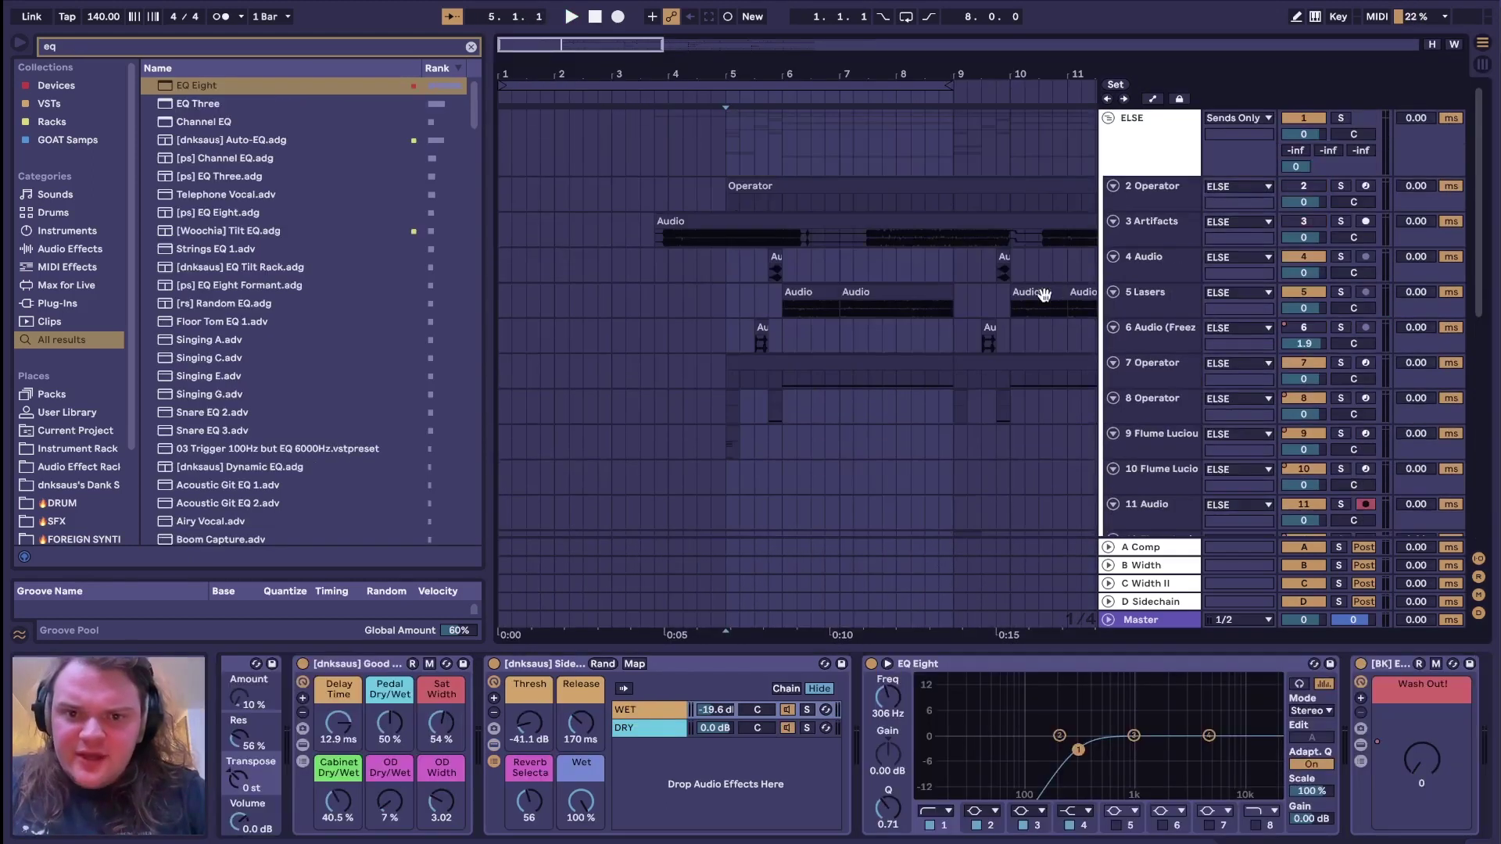
Step: Add the [dnksaus] Right-Left Splitter to the soloed 6 Audio track and insert a Grain Delay before the R chain's Right Only EQ, at 5.5% dry/wet
{"action": "left_click", "coordinate": [1067, 254]}
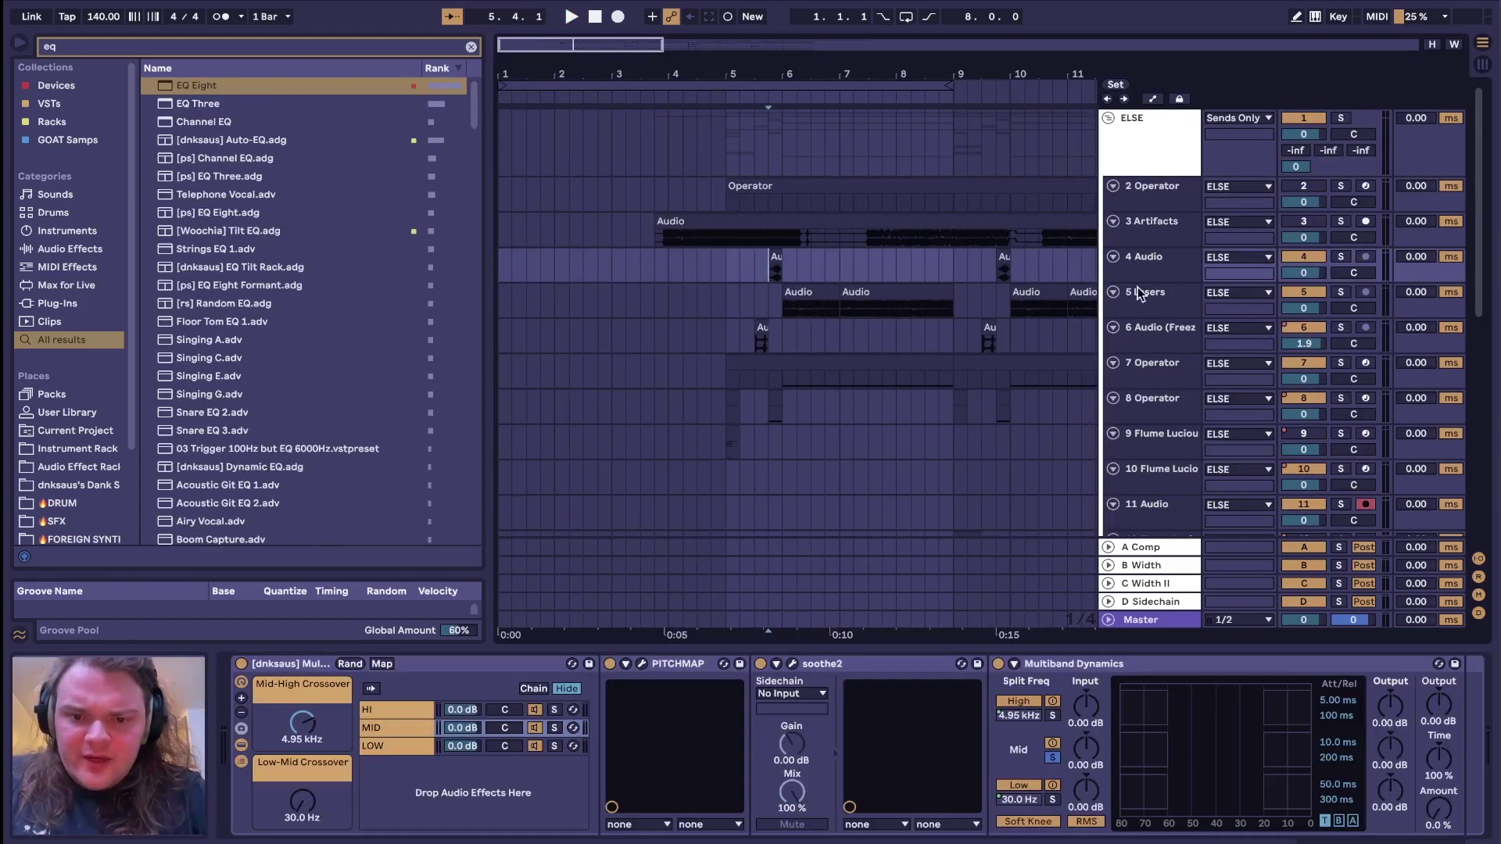
{"action": "key", "text": "space"}
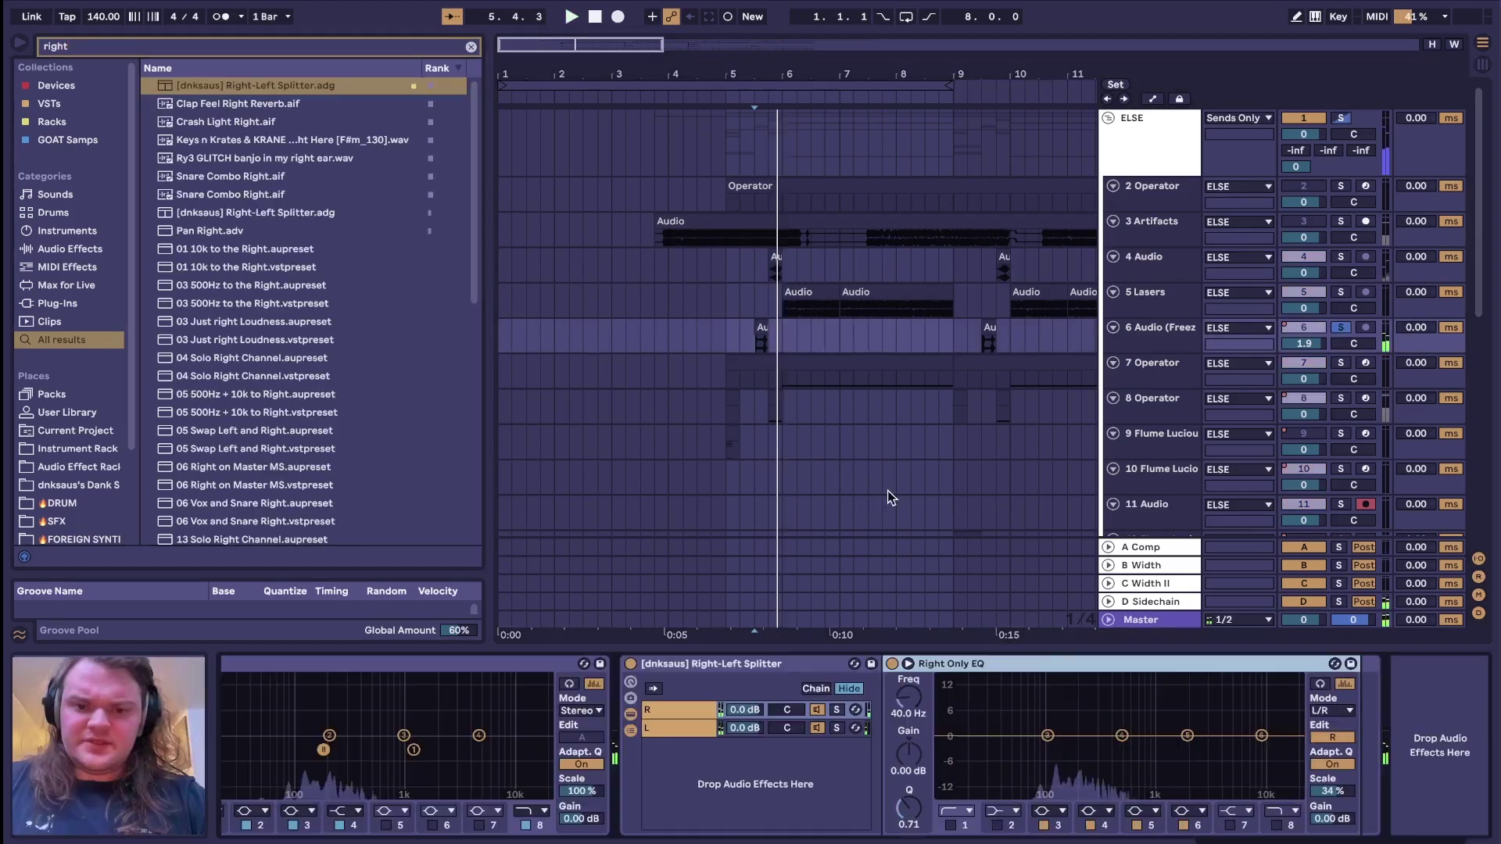
{"action": "key", "text": "ctrl+f"}
{"action": "type", "text": "grai"}
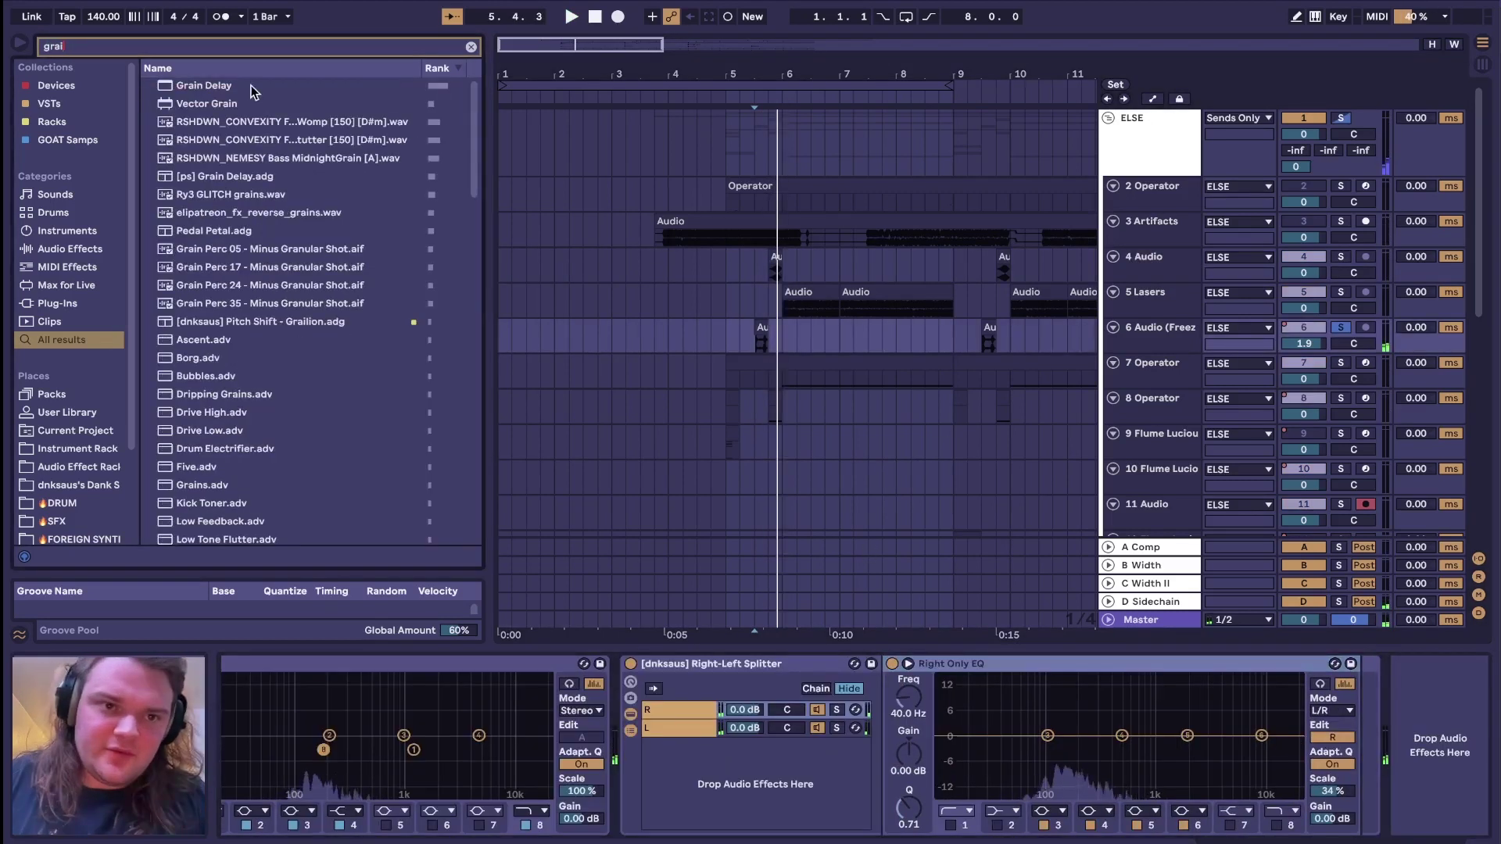
{"action": "left_click_drag", "start_coordinate": [876, 707], "coordinate": [877, 709]}
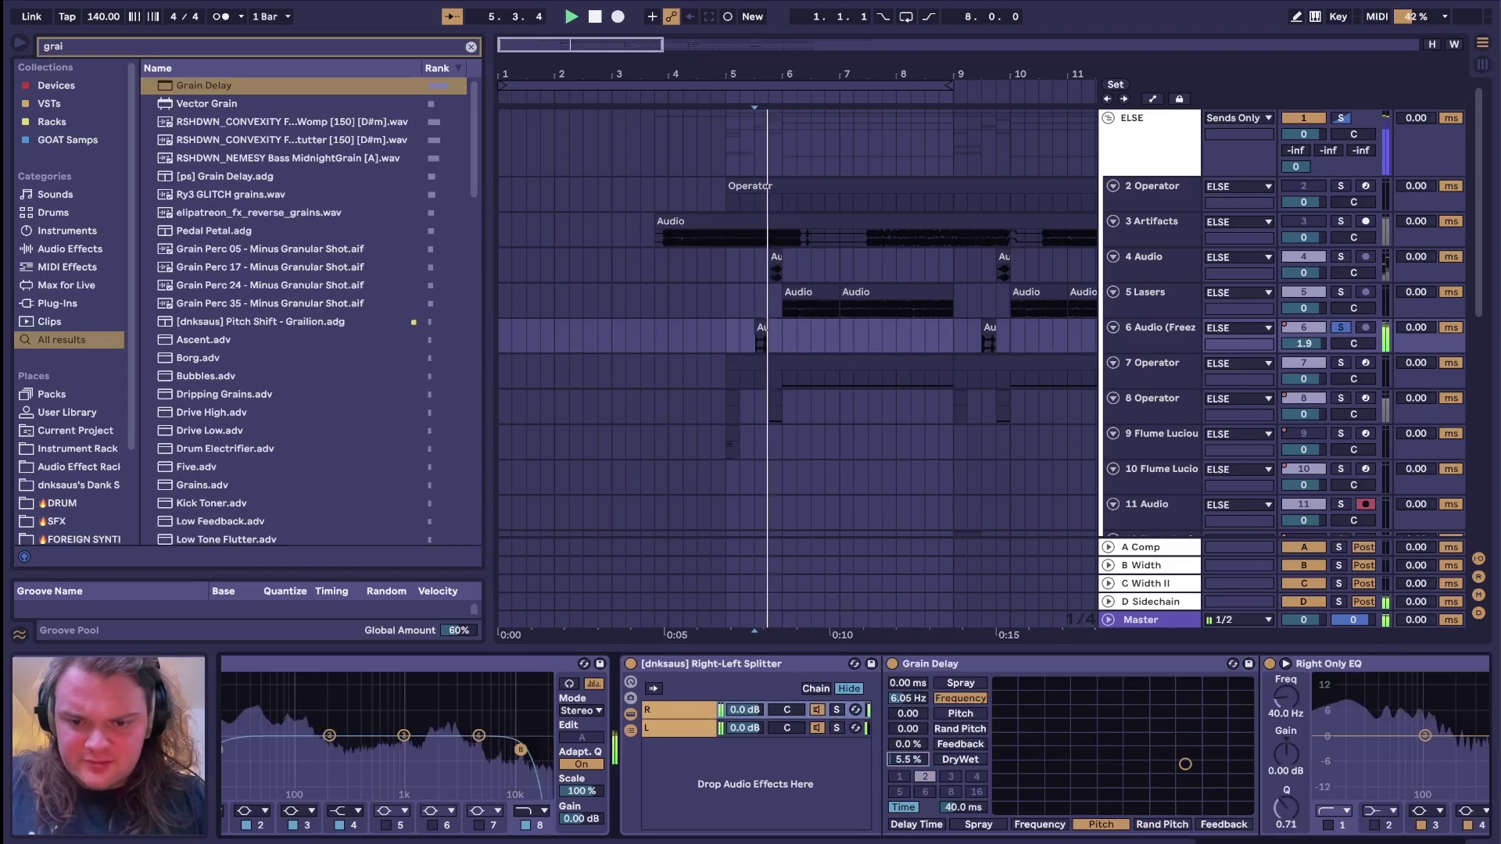
Step: Insert the [dnksaus] Squishy Virus rack before the Left Only EQ in the splitter's L chain and audition the result
{"action": "left_click", "coordinate": [653, 725]}
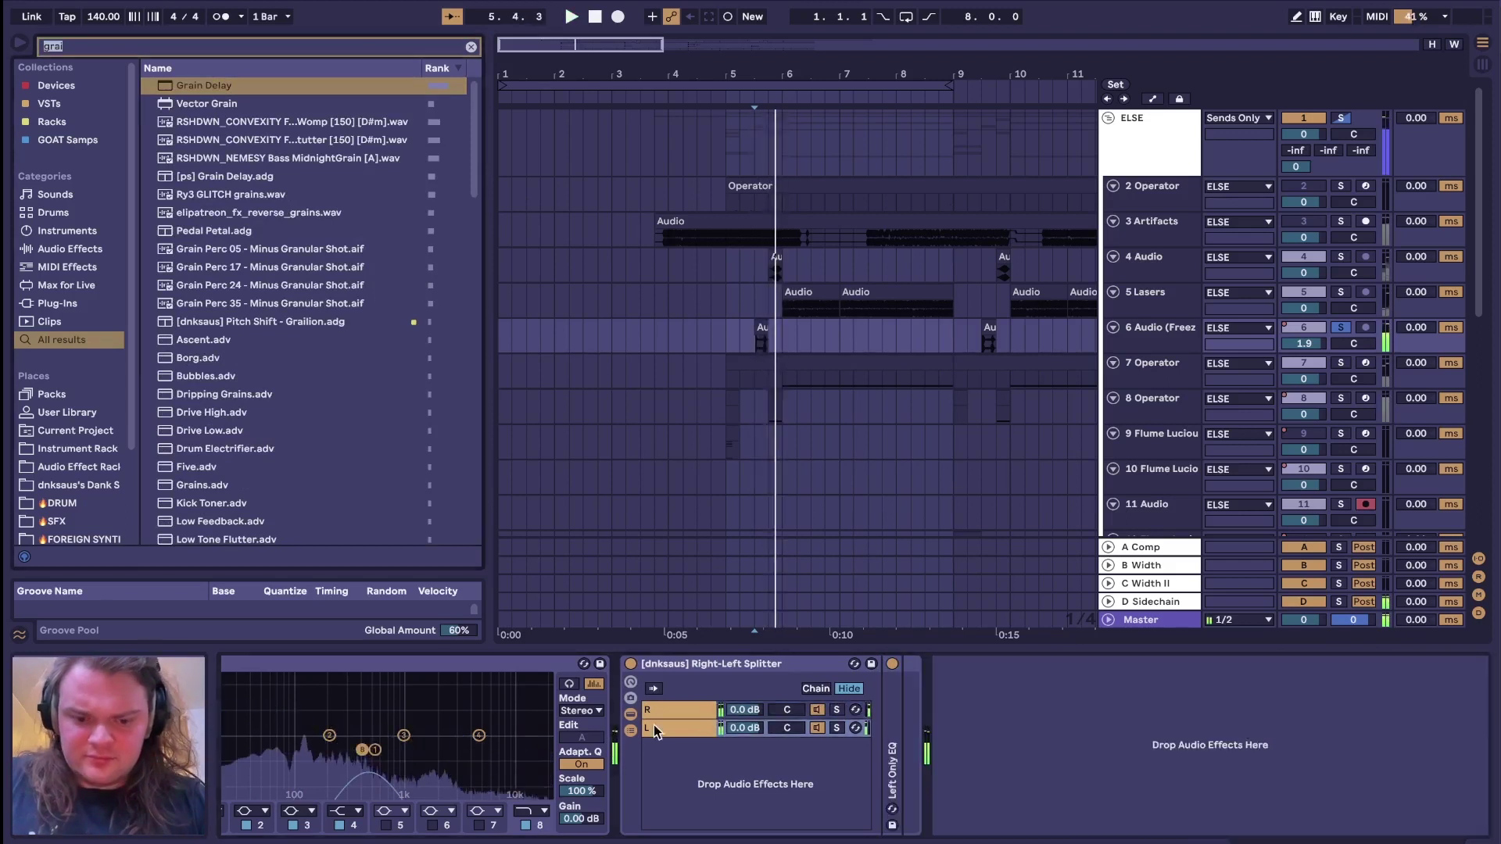
{"action": "key", "text": "ctrl+f"}
{"action": "type", "text": "squis"}
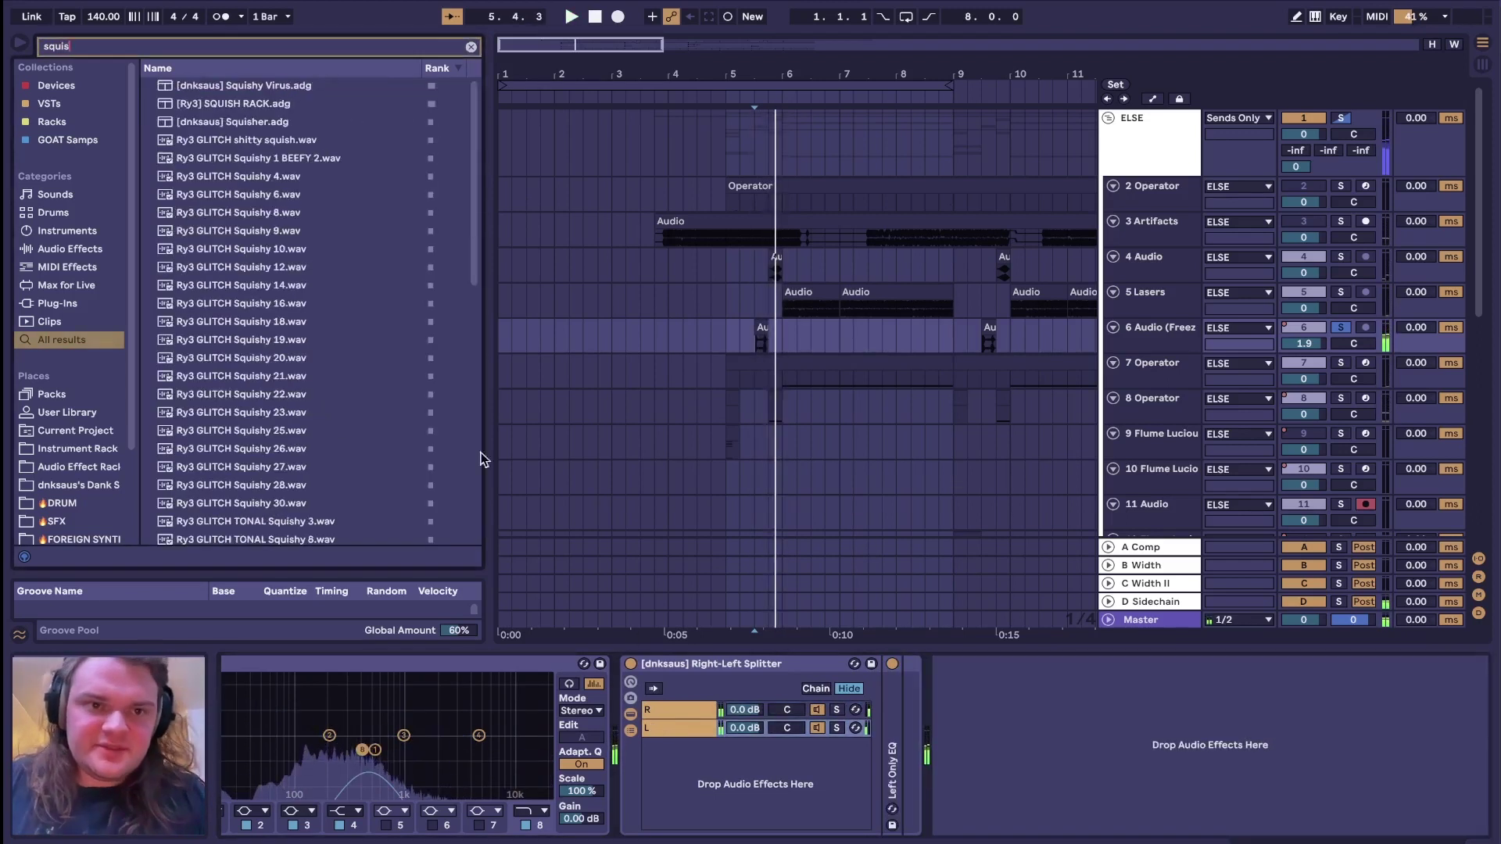
{"action": "left_click", "coordinate": [232, 87]}
{"action": "mouse_move", "coordinate": [232, 87]}
{"action": "left_mouse_down"}
{"action": "mouse_move", "coordinate": [840, 731]}
{"action": "mouse_move", "coordinate": [891, 738]}
{"action": "left_mouse_up"}
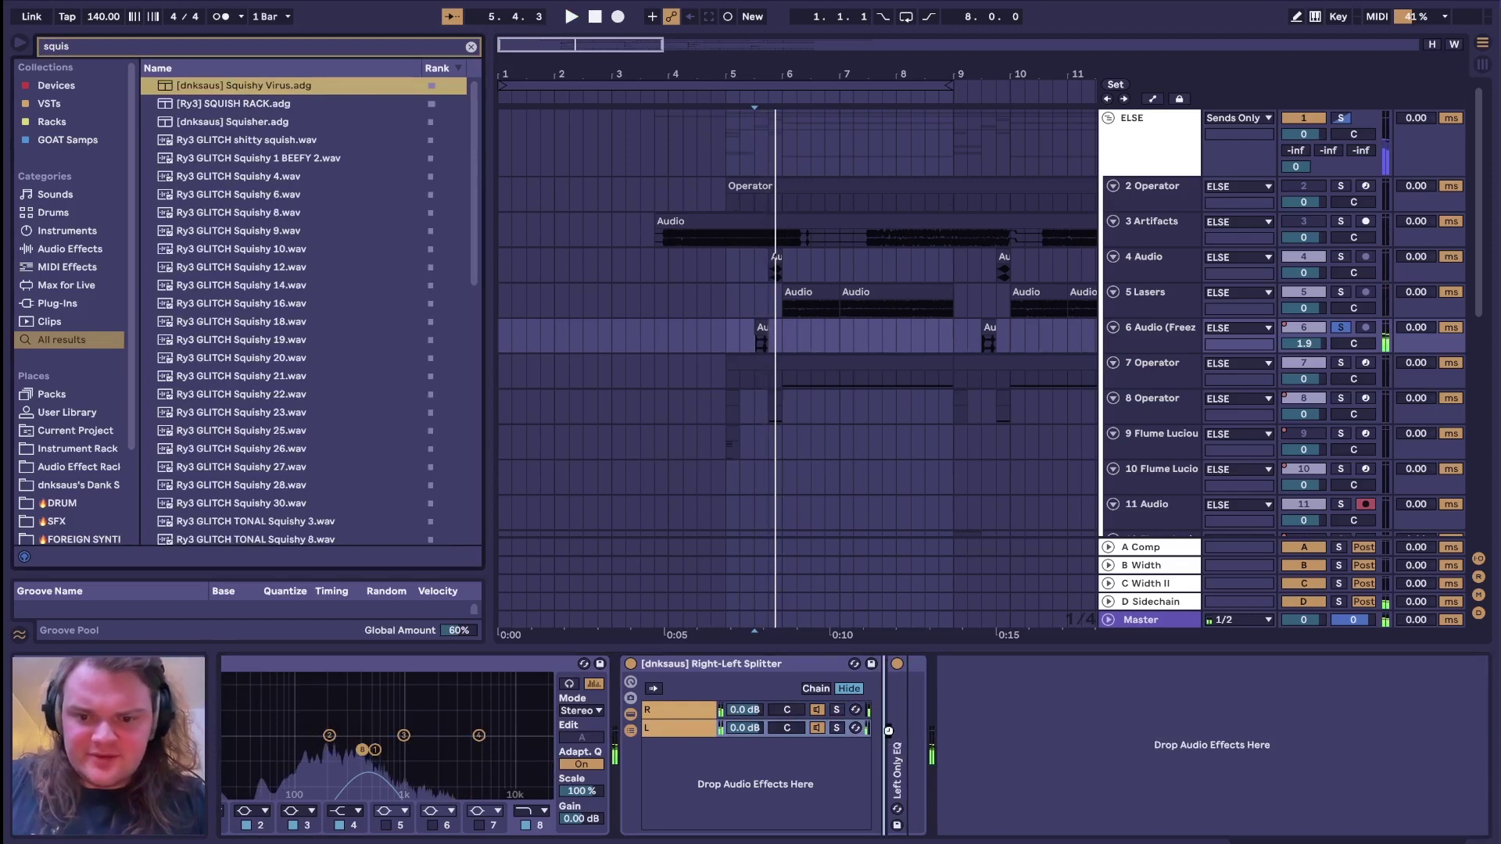
{"action": "left_click_drag", "start_coordinate": [890, 731], "coordinate": [891, 735]}
{"action": "key", "text": "space"}
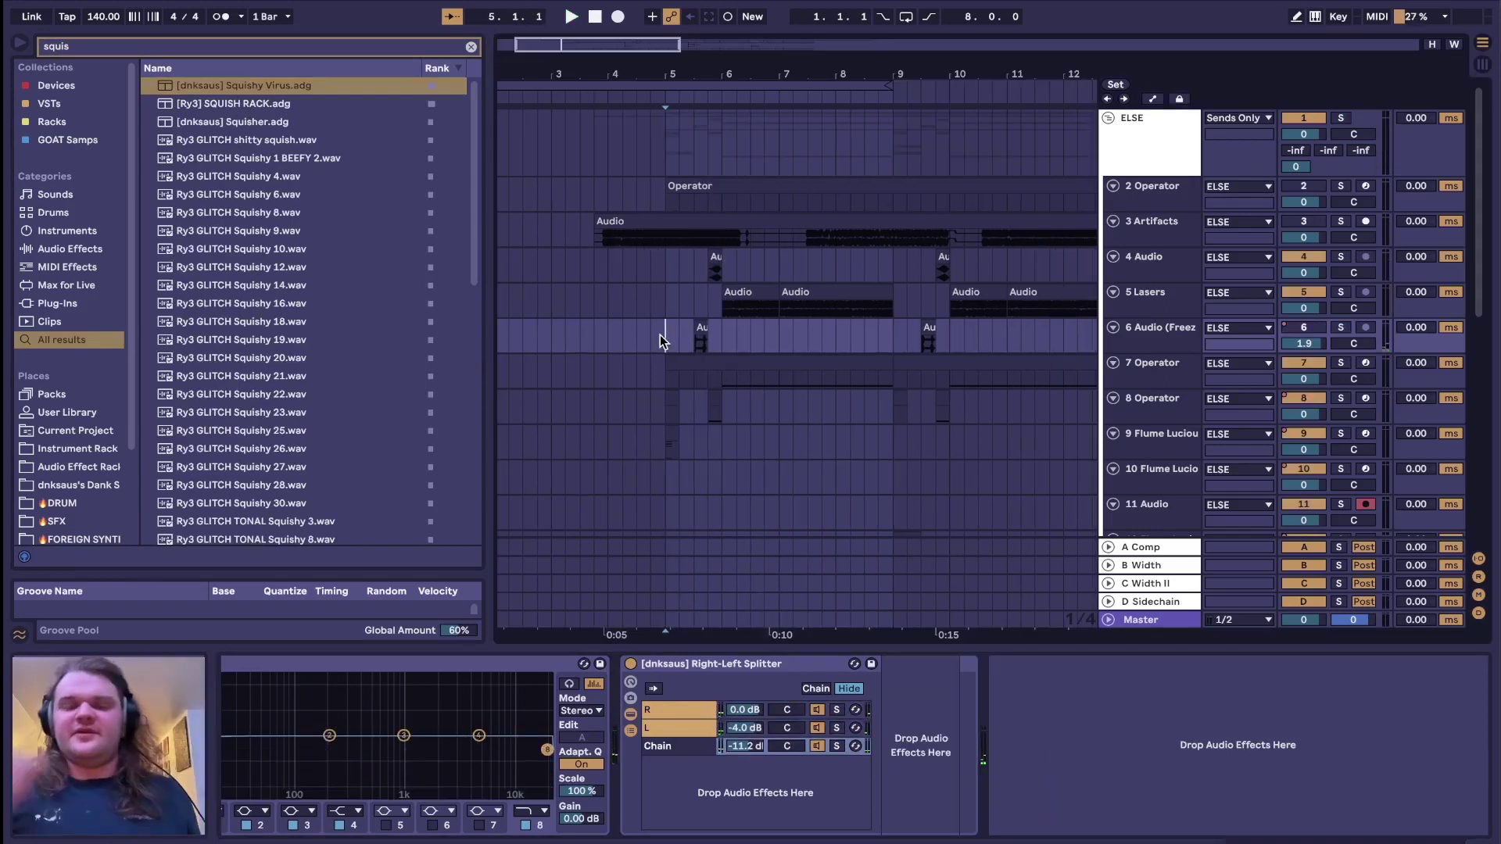
{"action": "key", "text": "Escape"}
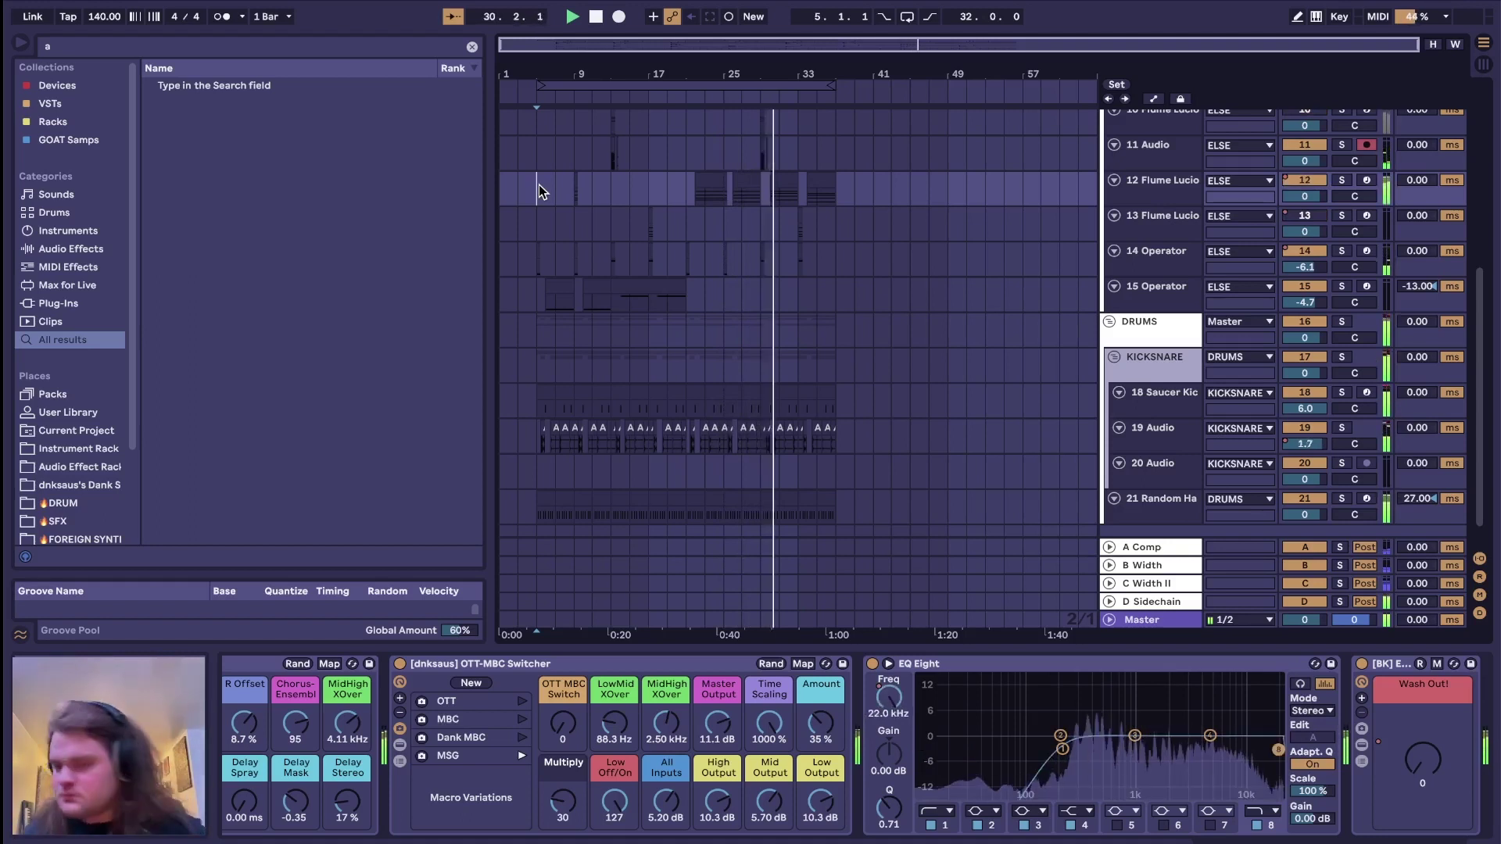
{"action": "scroll", "coordinate": [752, 203], "scroll_direction": "up", "scroll_amount": 4}
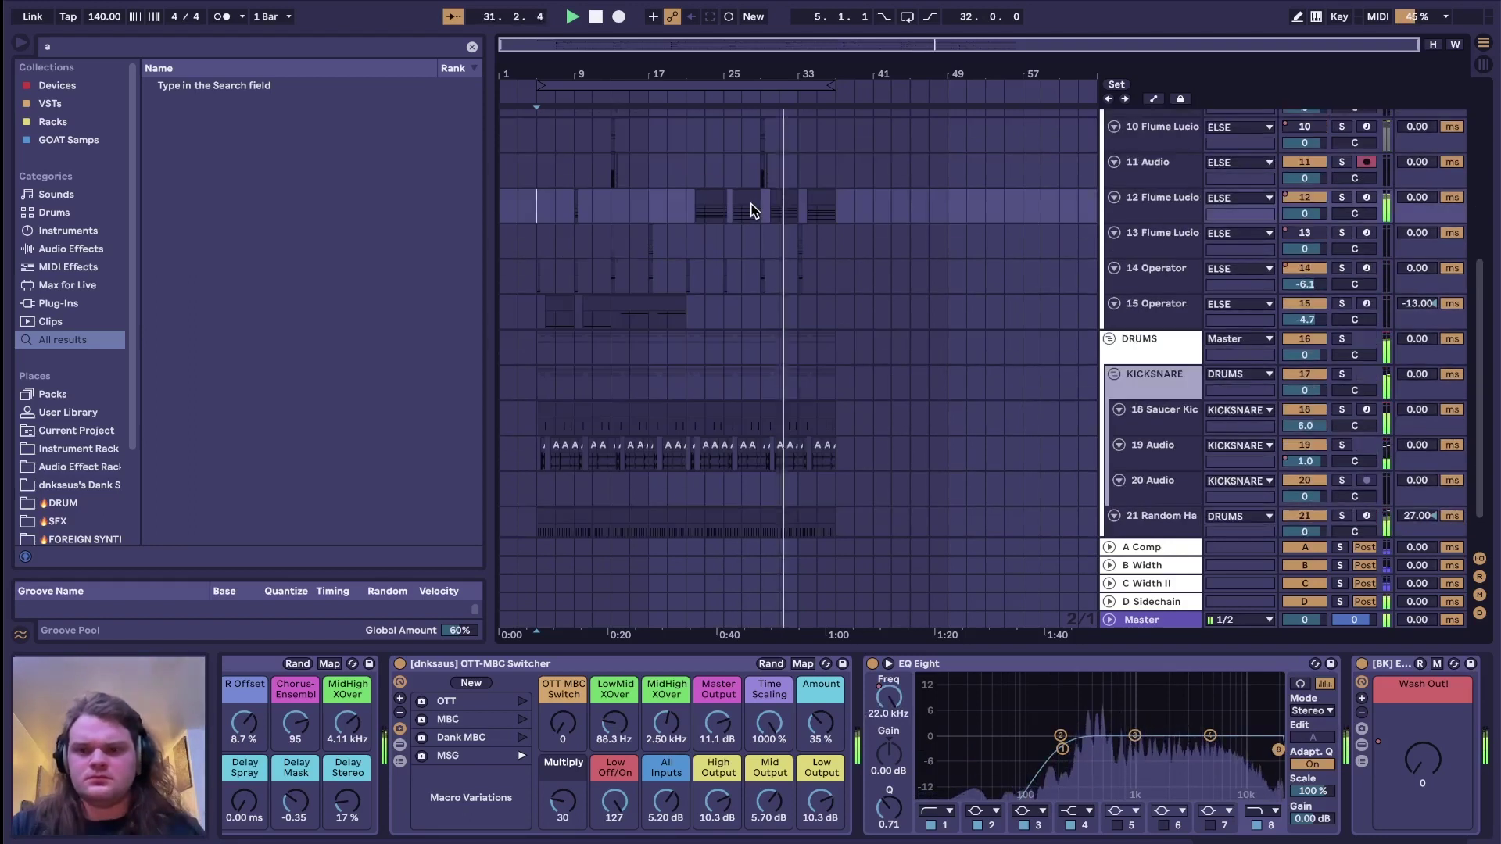
{"action": "scroll", "coordinate": [750, 210], "scroll_direction": "down", "scroll_amount": 4}
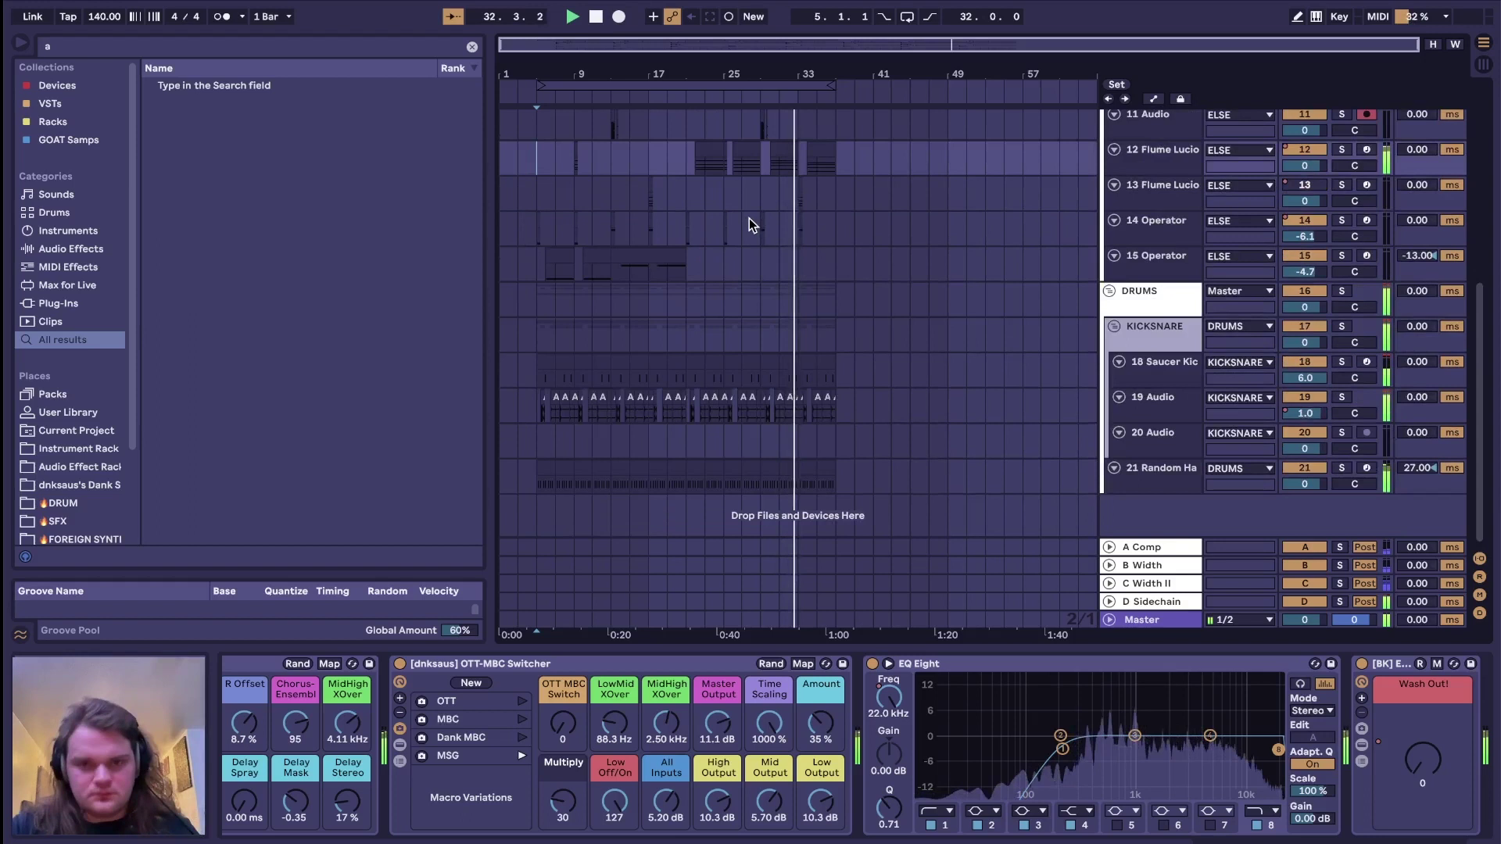
{"action": "scroll", "coordinate": [749, 223], "scroll_direction": "up", "scroll_amount": 1}
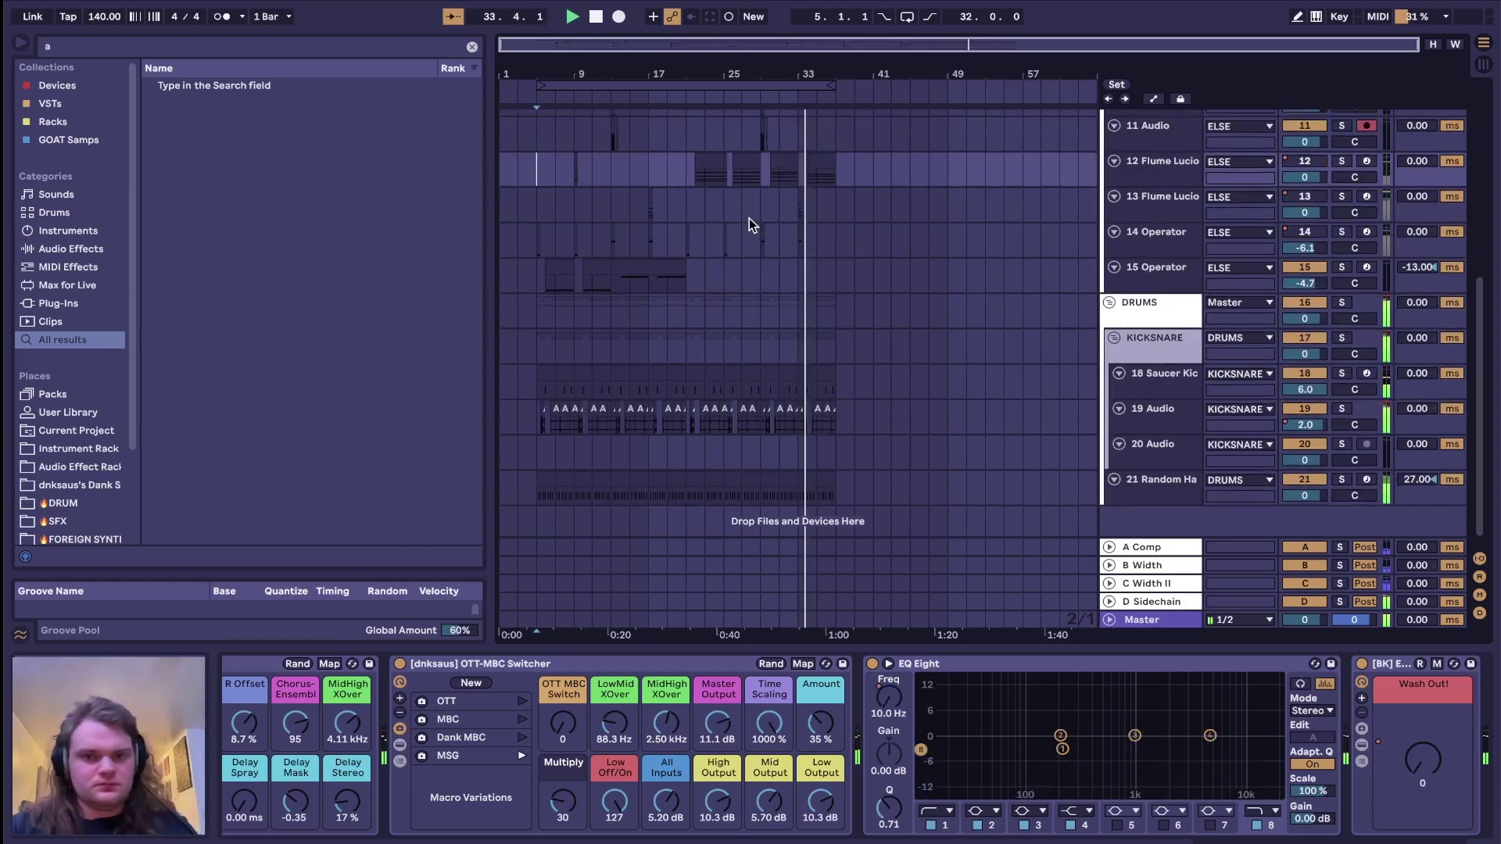
{"action": "scroll", "coordinate": [749, 219], "scroll_direction": "up", "scroll_amount": 1}
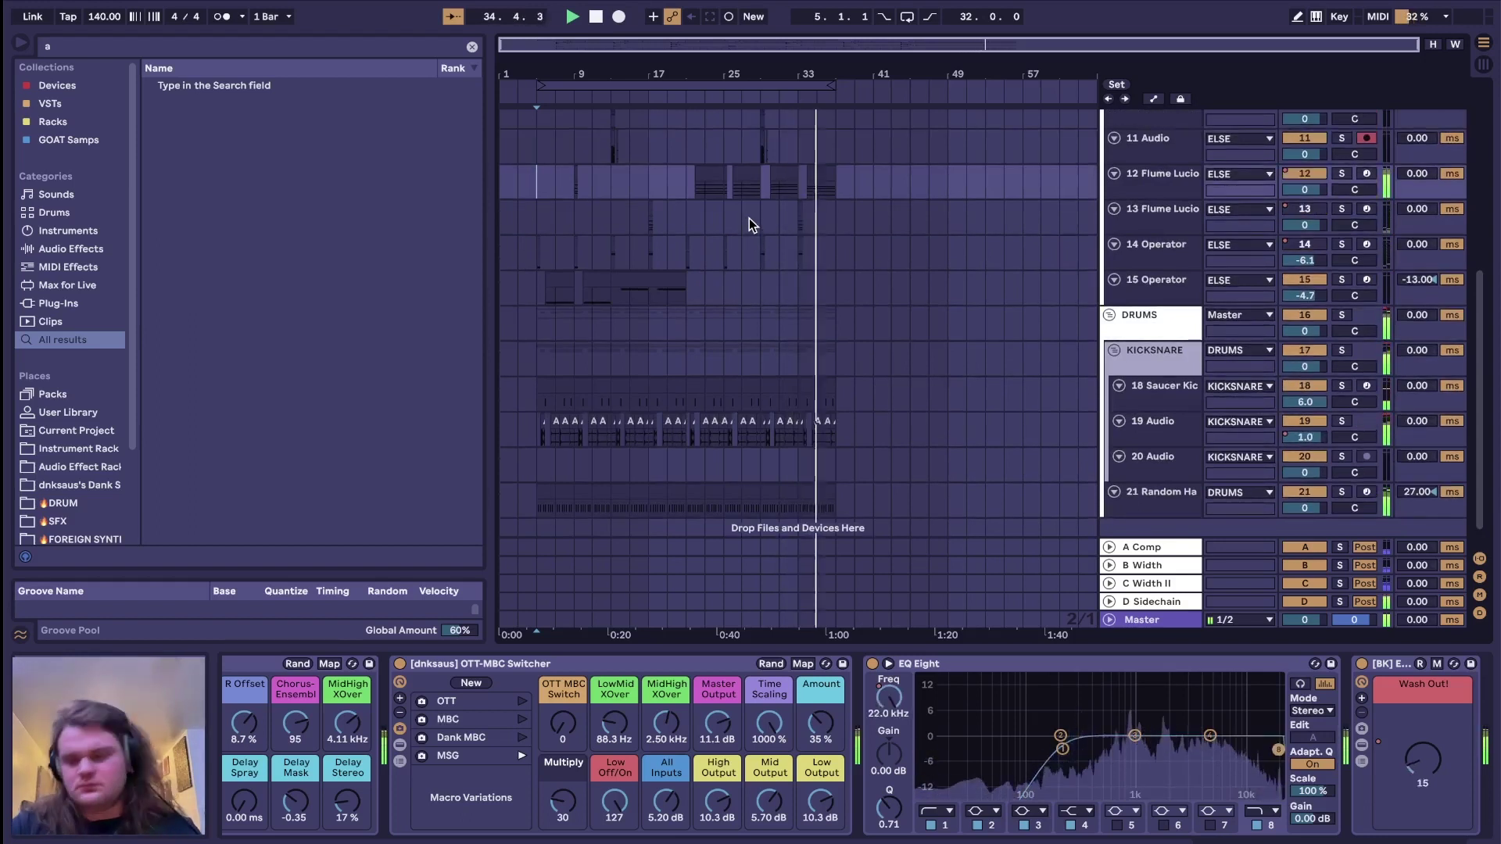